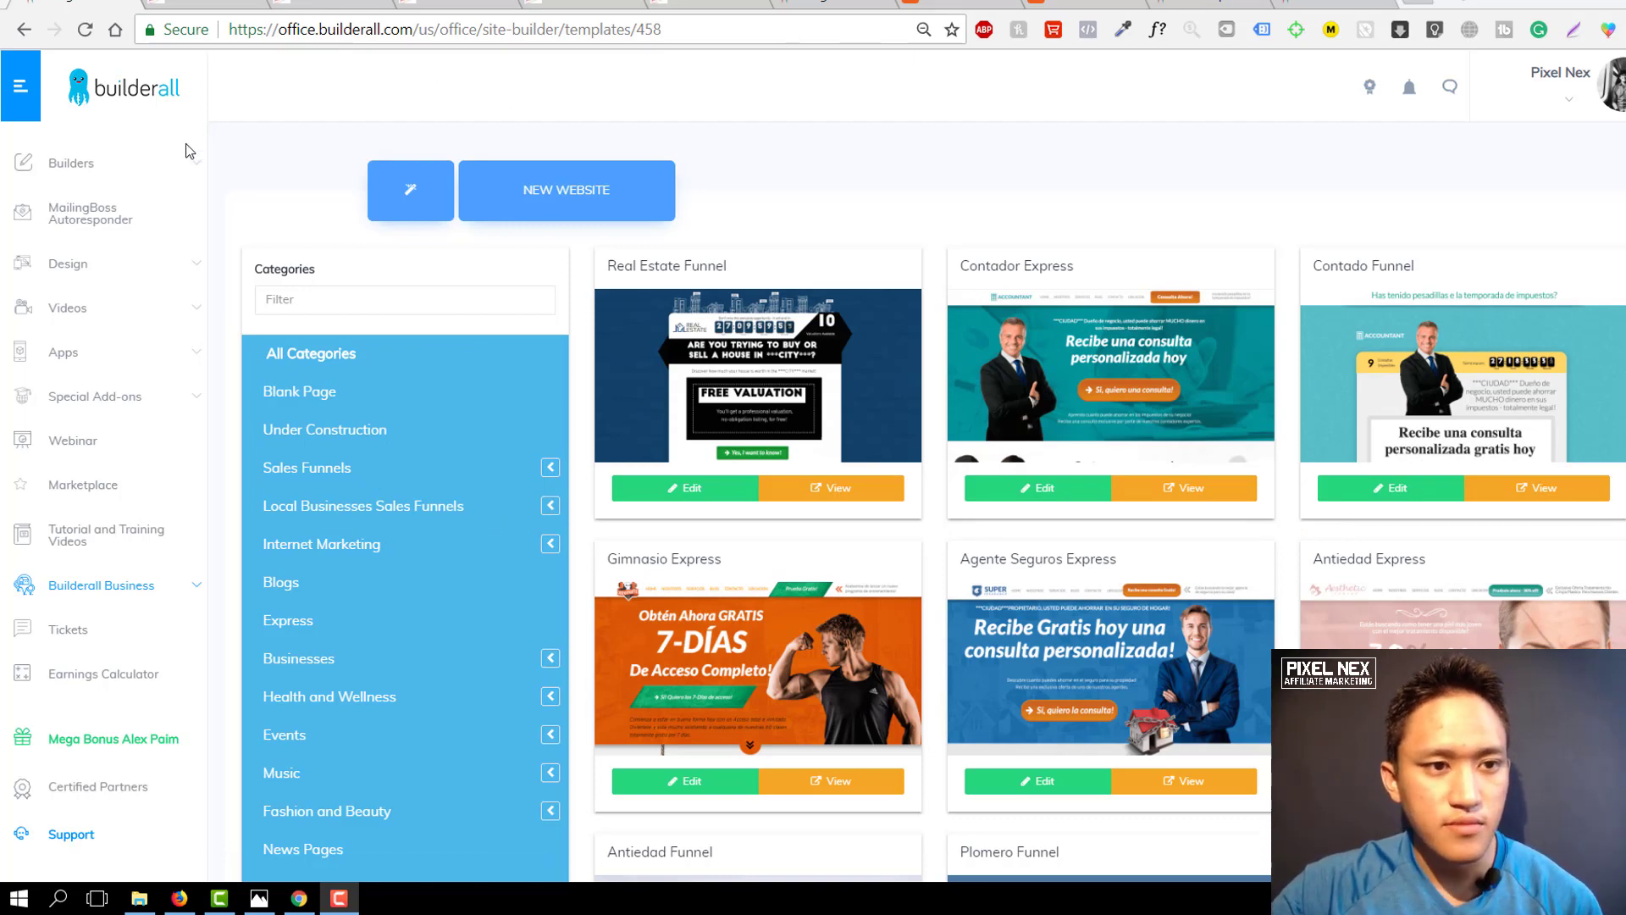
Look through the options under Builders and Builderall Business in the main navigation.
{"action": "left_click", "coordinate": [144, 169]}
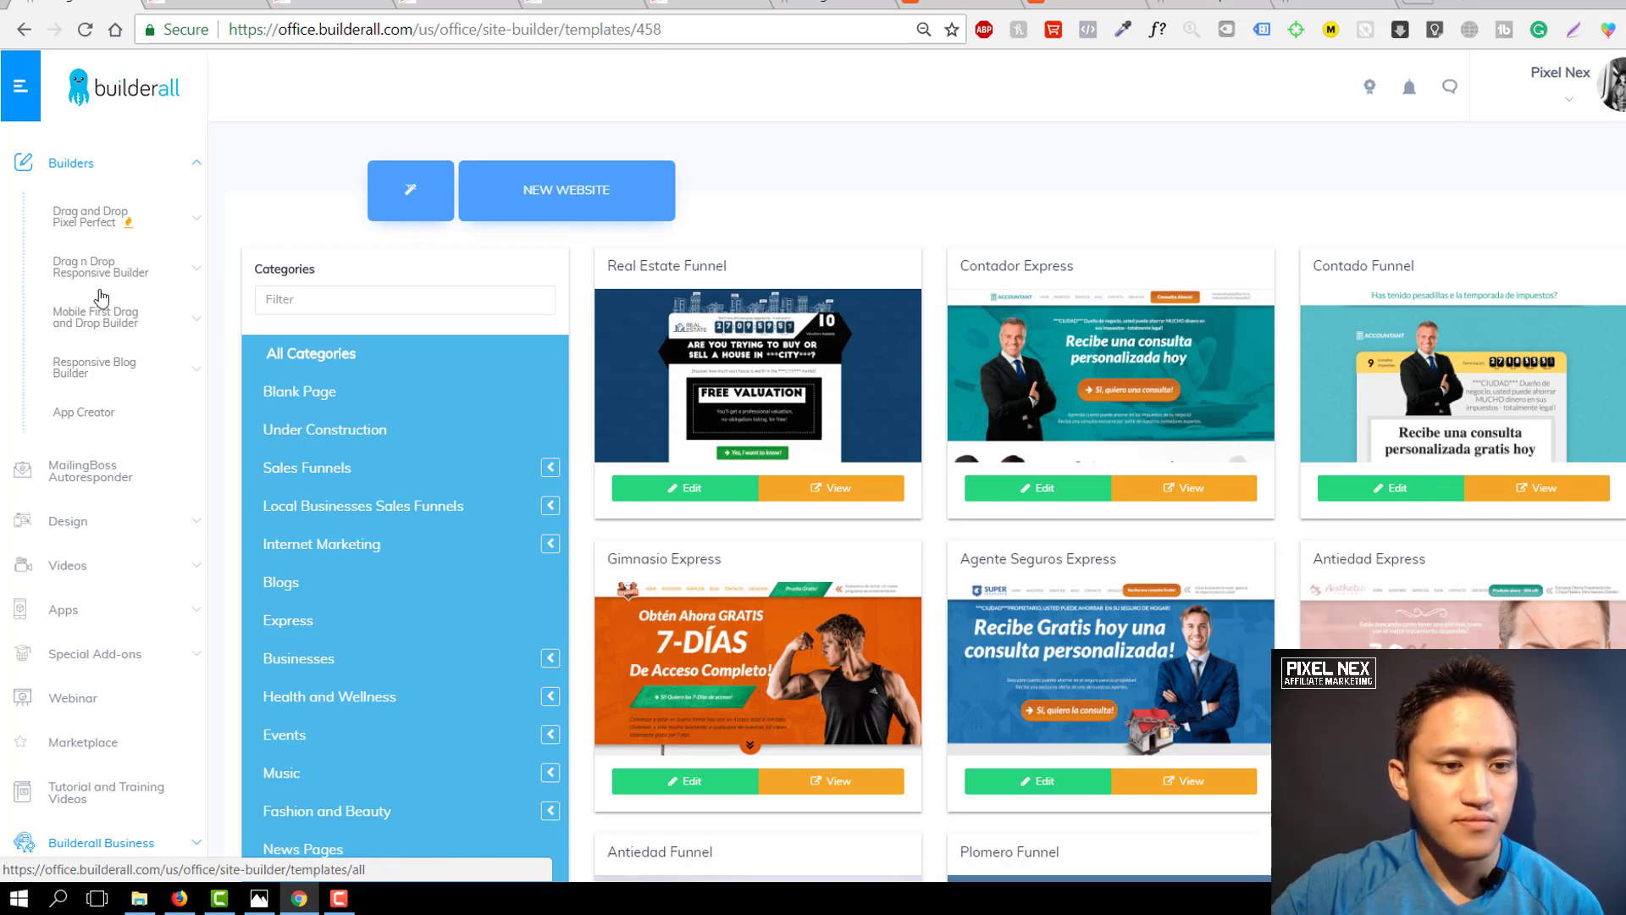
{"action": "left_click", "coordinate": [145, 173]}
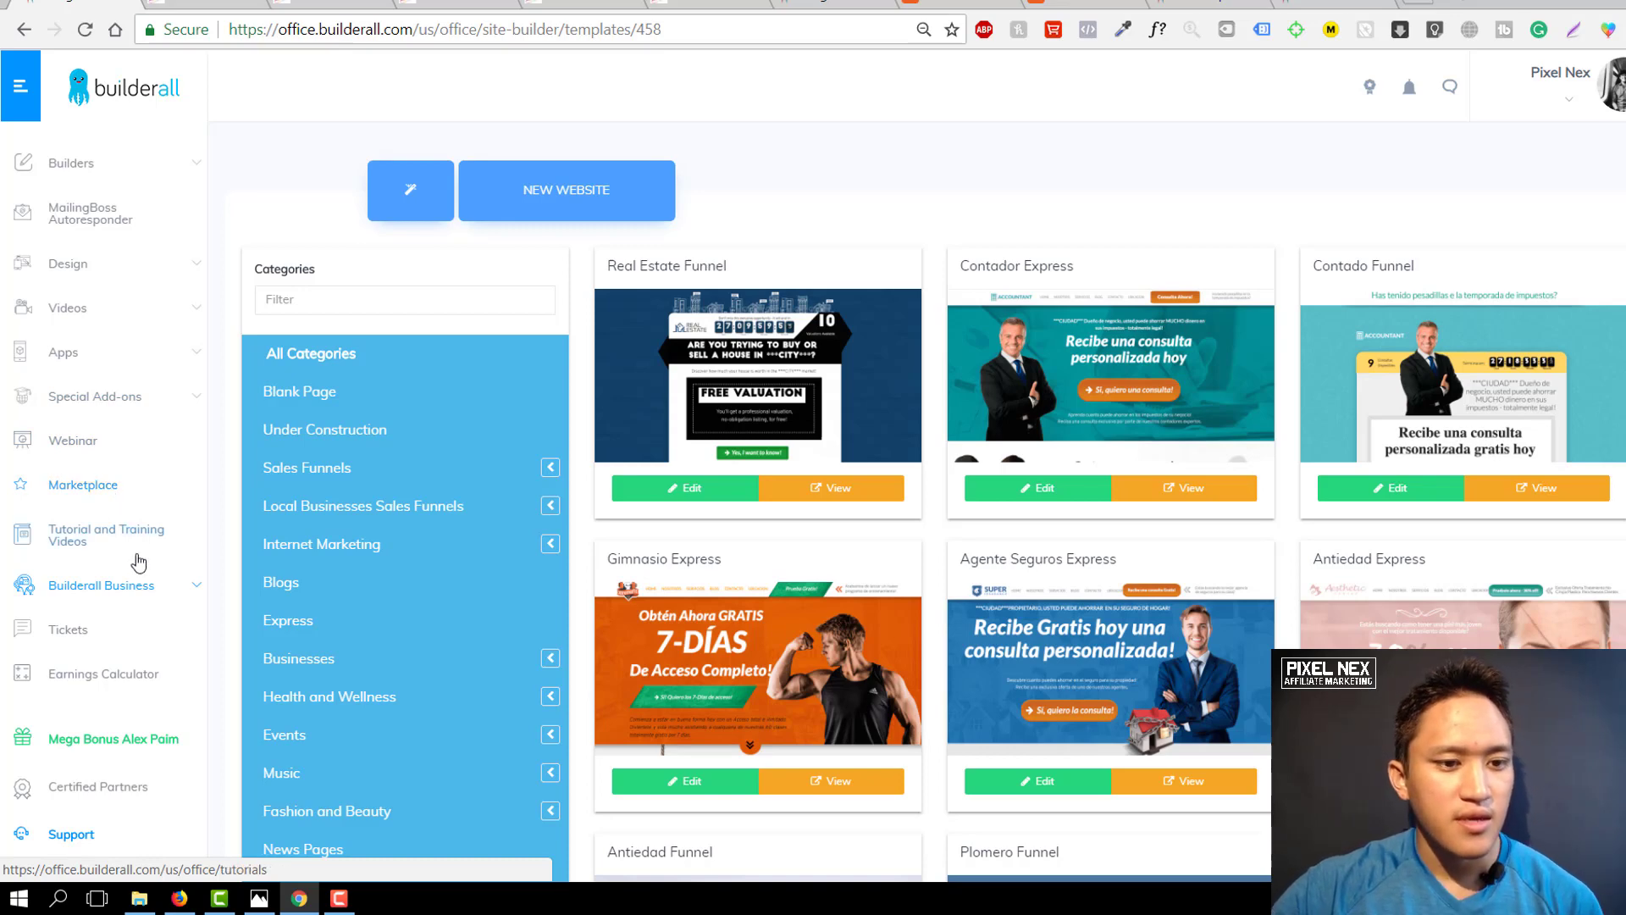
{"action": "left_click", "coordinate": [115, 601]}
{"action": "scroll", "coordinate": [115, 600], "scroll_direction": "down", "scroll_amount": 4}
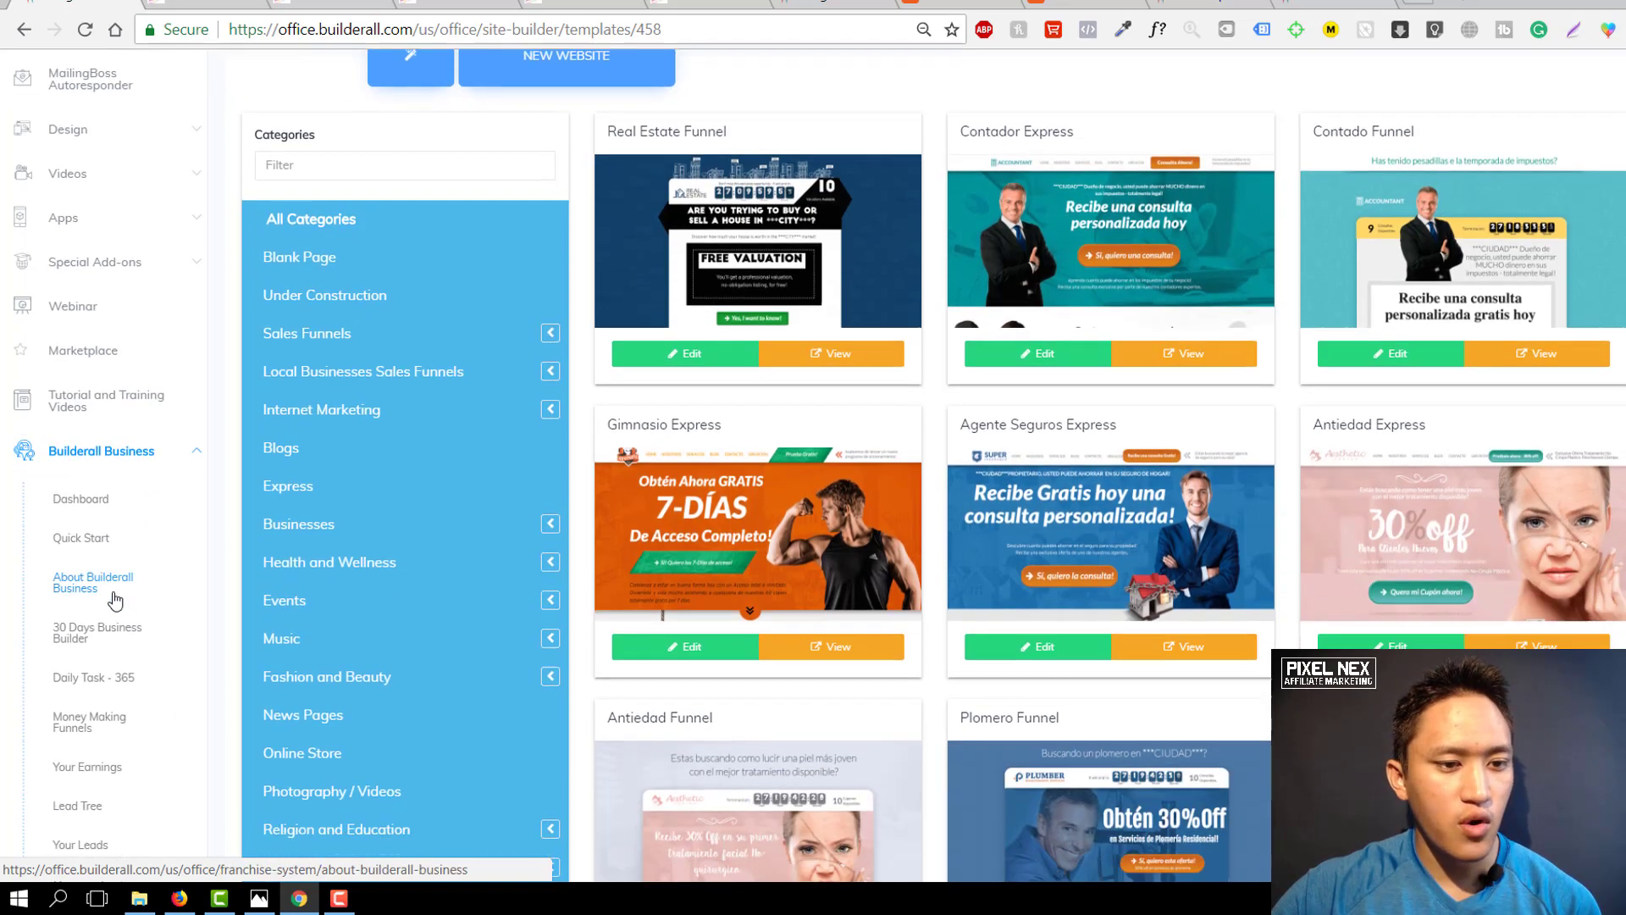
{"action": "scroll", "coordinate": [115, 601], "scroll_direction": "down", "scroll_amount": 1}
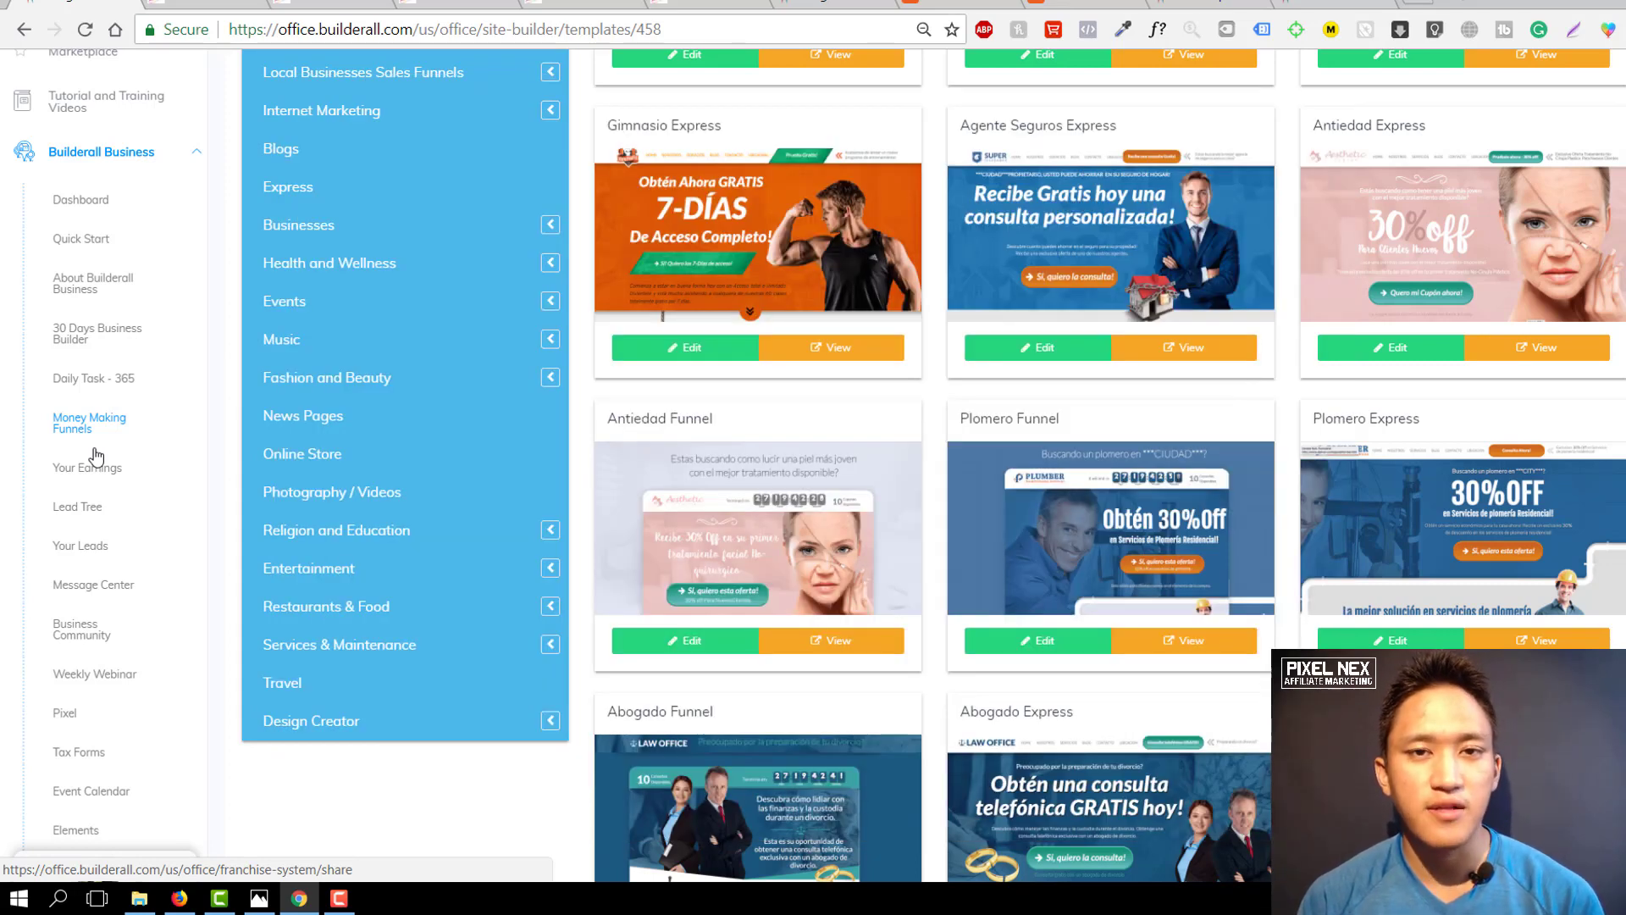
{"action": "scroll", "coordinate": [133, 254], "scroll_direction": "up", "scroll_amount": 5}
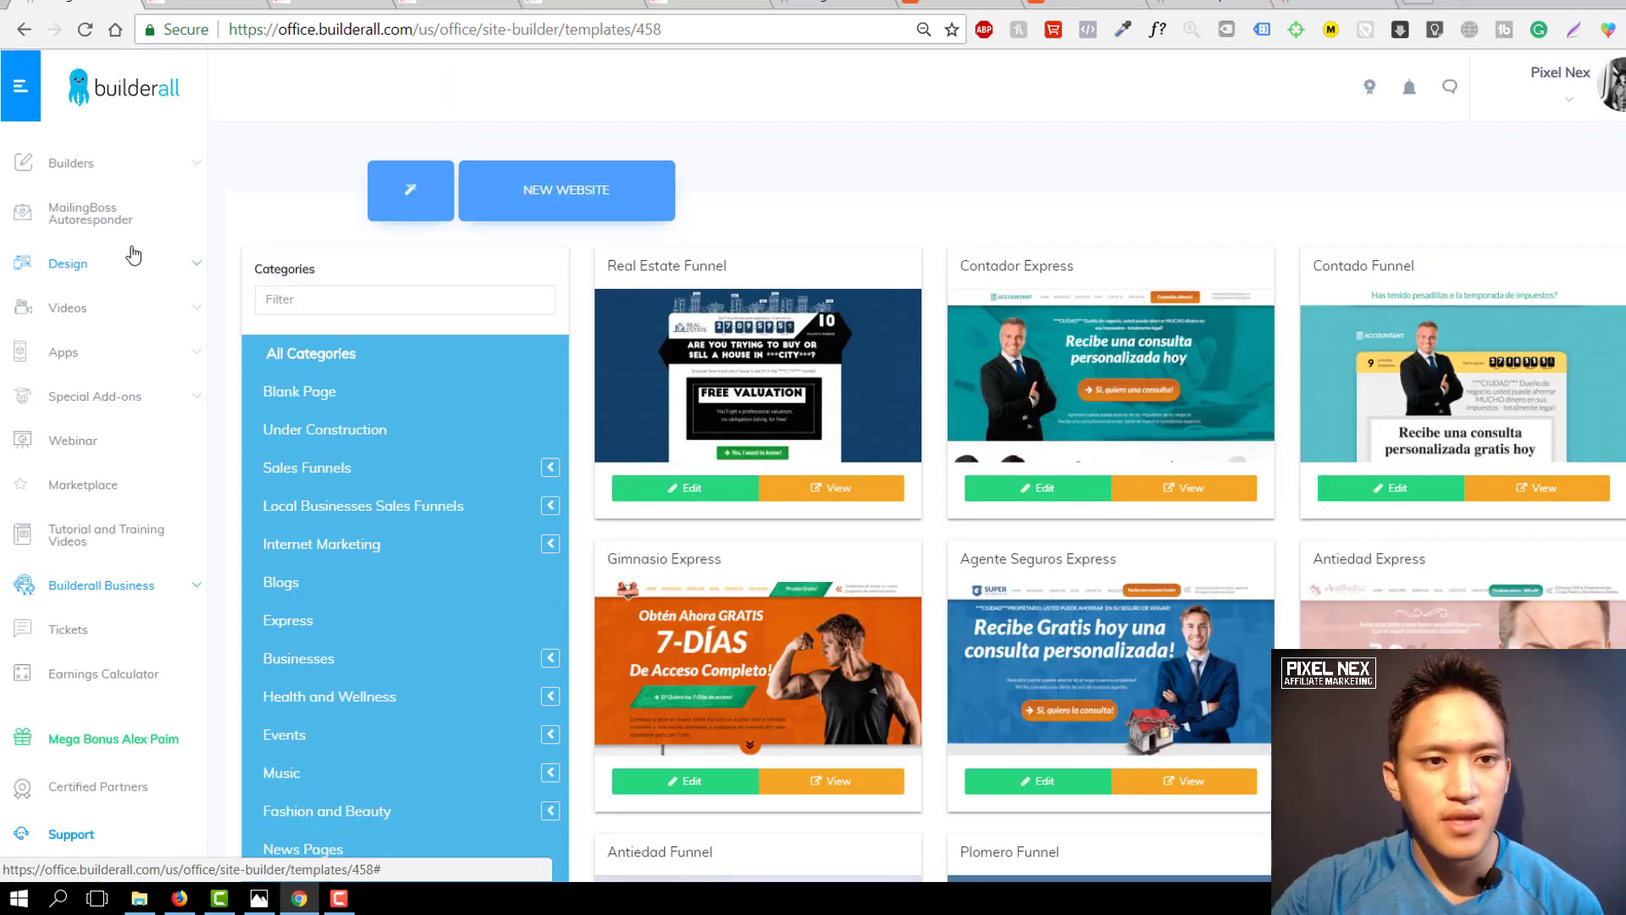
Review the orange XtremeFit gym template's Home page in the site editor, from its header through its services section.
{"action": "left_click", "coordinate": [205, 5]}
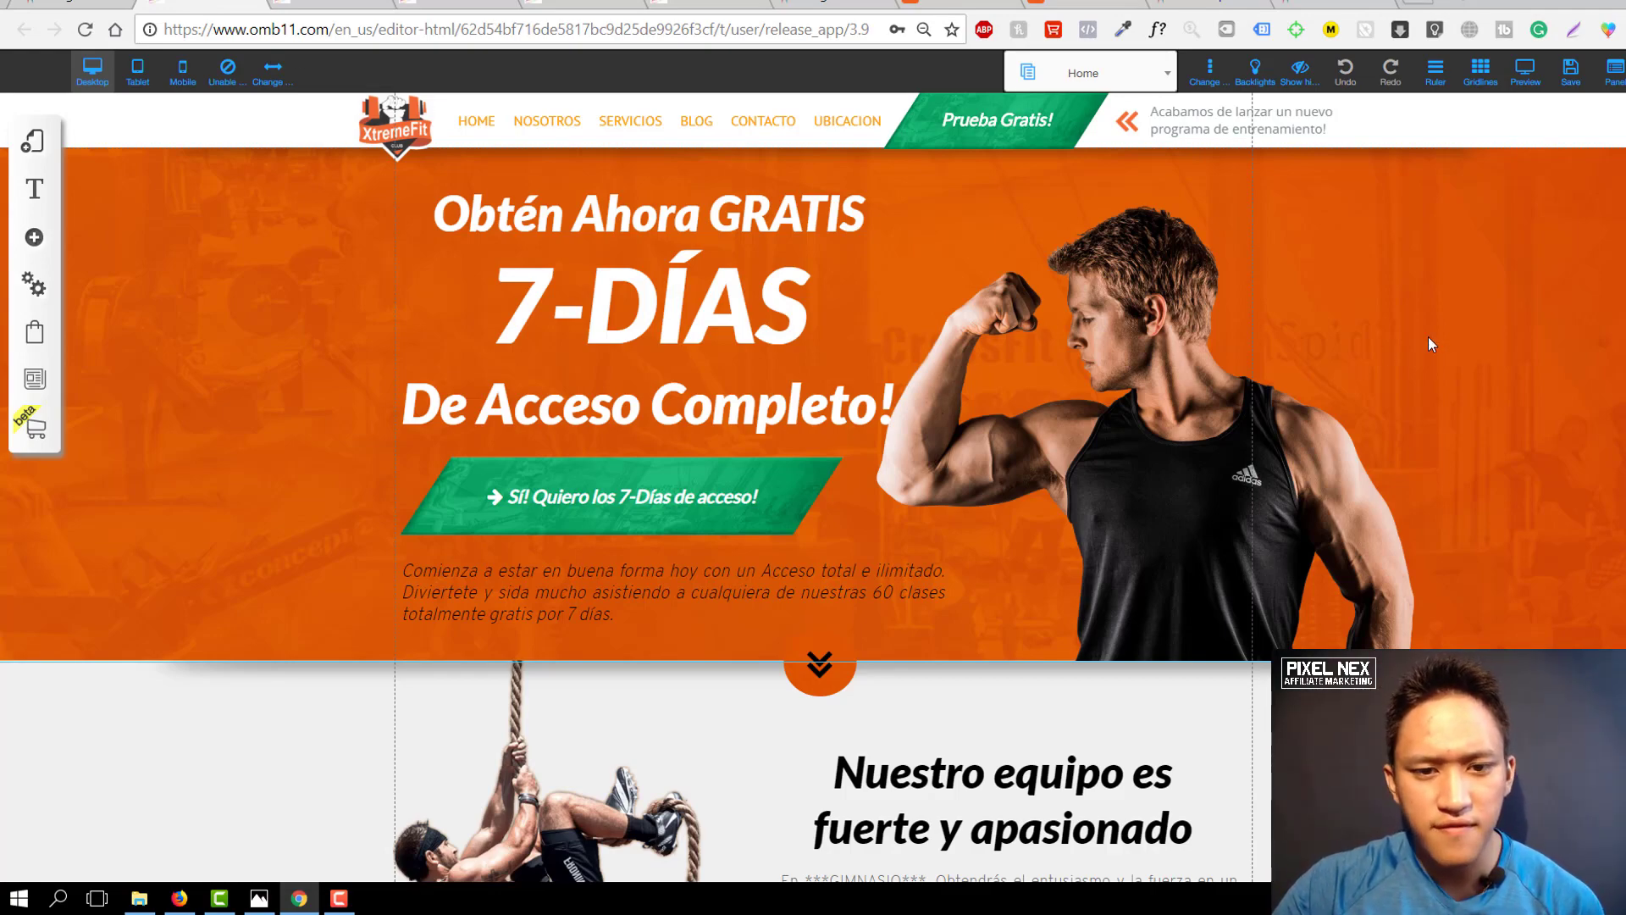
{"action": "scroll", "coordinate": [1429, 338], "scroll_direction": "down", "scroll_amount": 6}
{"action": "scroll", "coordinate": [1429, 344], "scroll_direction": "down", "scroll_amount": 5}
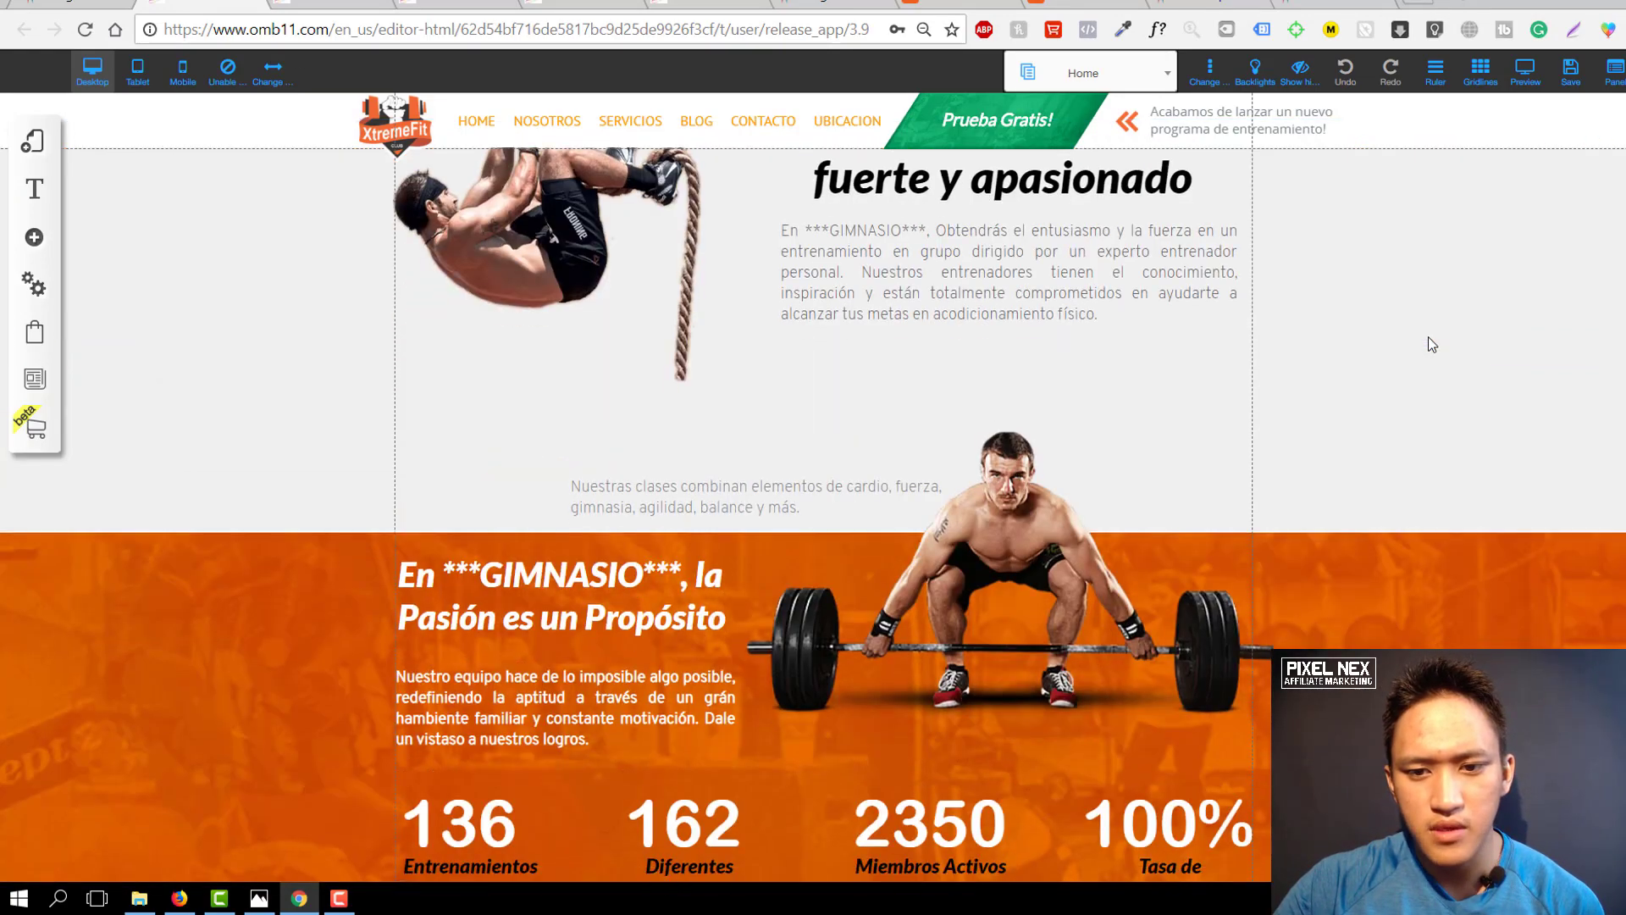
{"action": "scroll", "coordinate": [1430, 344], "scroll_direction": "down", "scroll_amount": 4}
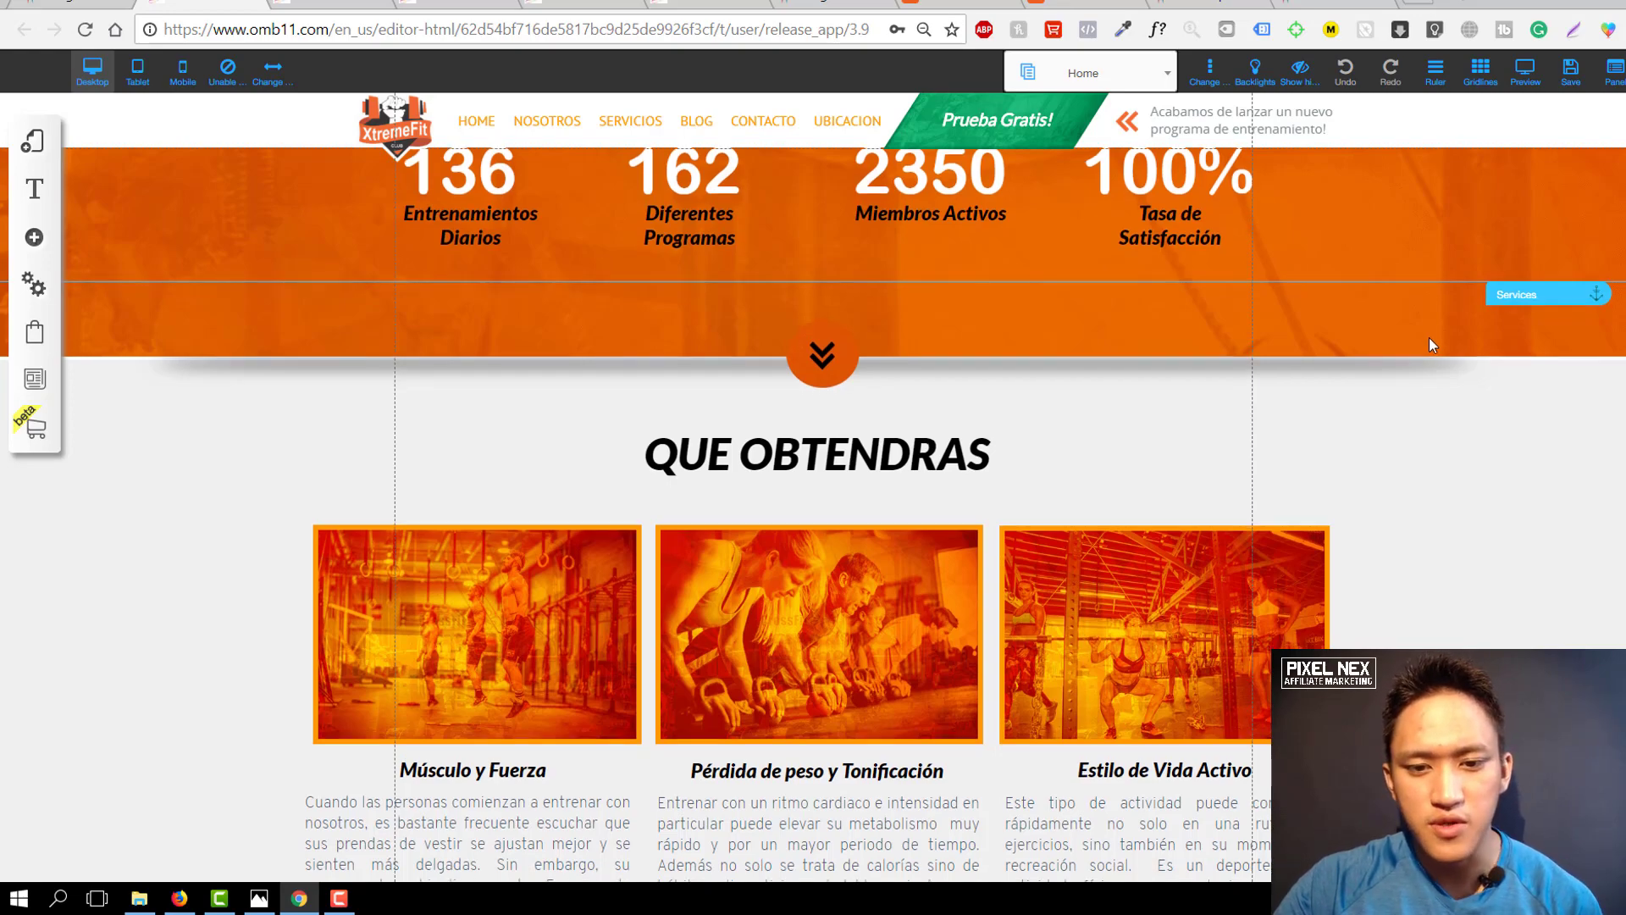
{"action": "scroll", "coordinate": [1430, 337], "scroll_direction": "down", "scroll_amount": 5}
{"action": "scroll", "coordinate": [1430, 337], "scroll_direction": "up", "scroll_amount": 18}
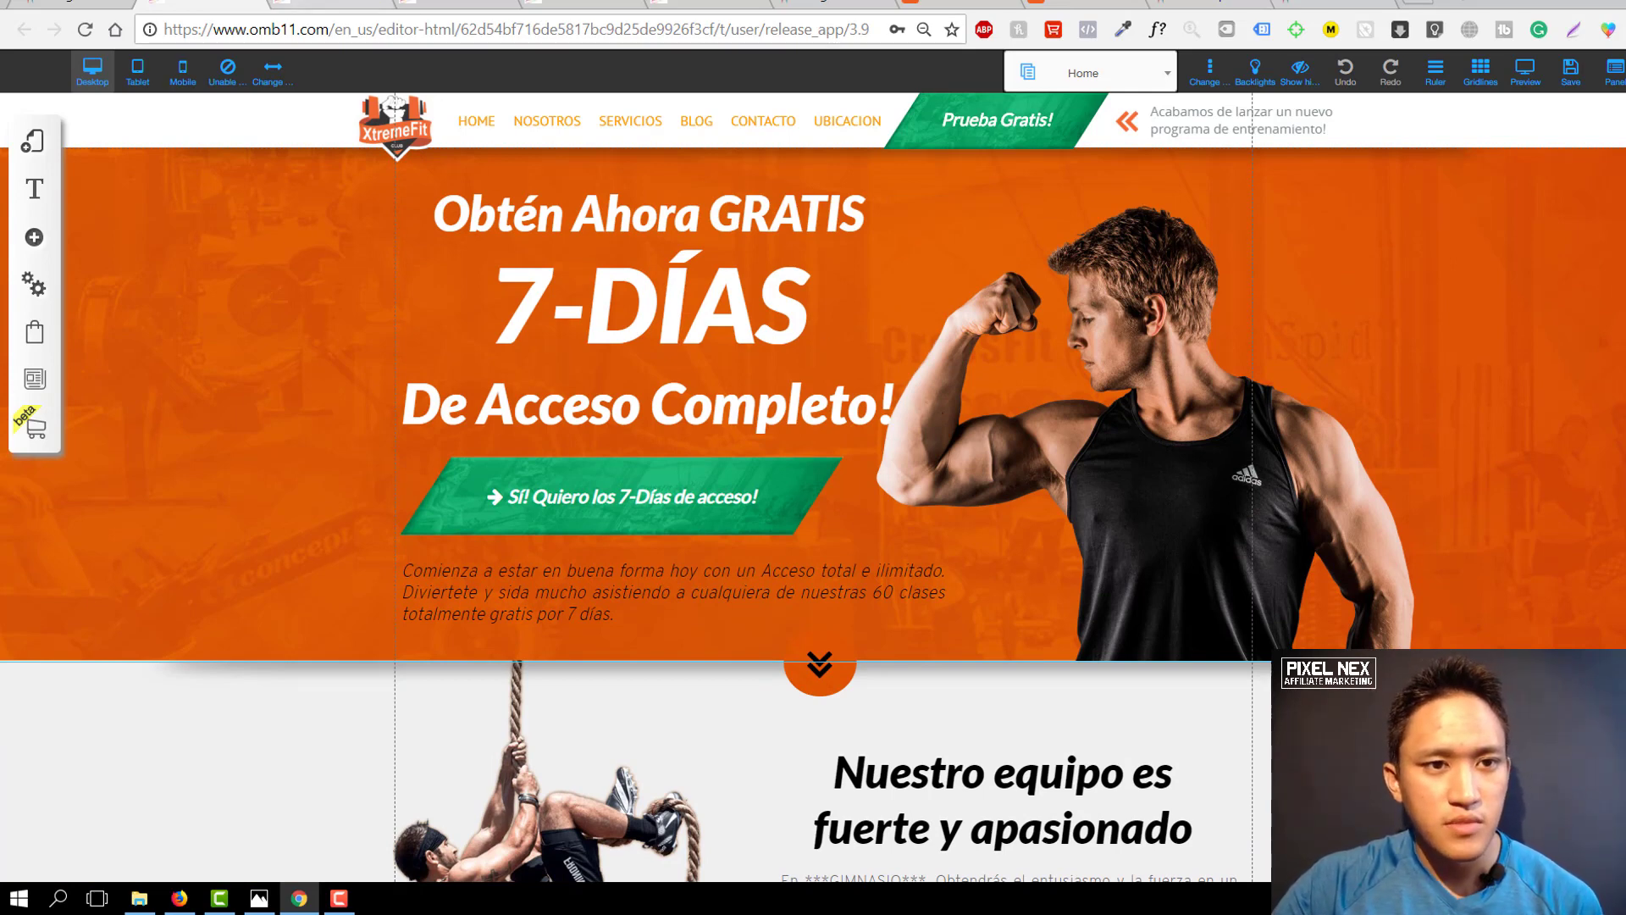
Examine the Real Estate funnel page already open in the editor, including its free valuation offer and video section.
{"action": "left_click", "coordinate": [322, 4]}
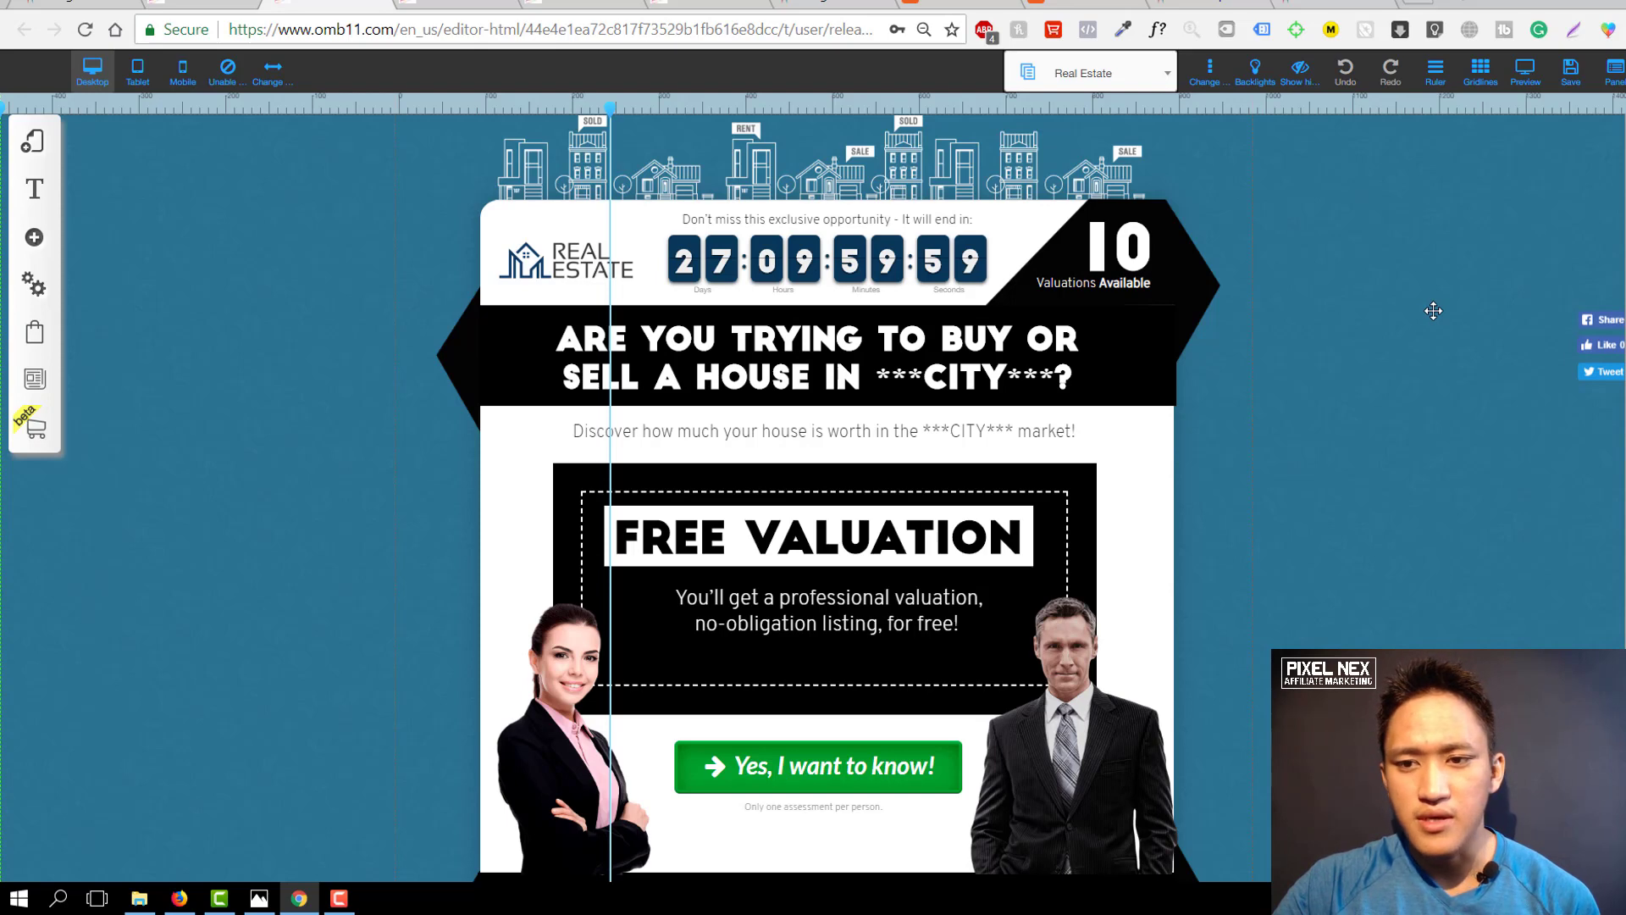
{"action": "scroll", "coordinate": [1433, 311], "scroll_direction": "down", "scroll_amount": 1}
{"action": "scroll", "coordinate": [1432, 311], "scroll_direction": "down", "scroll_amount": 4}
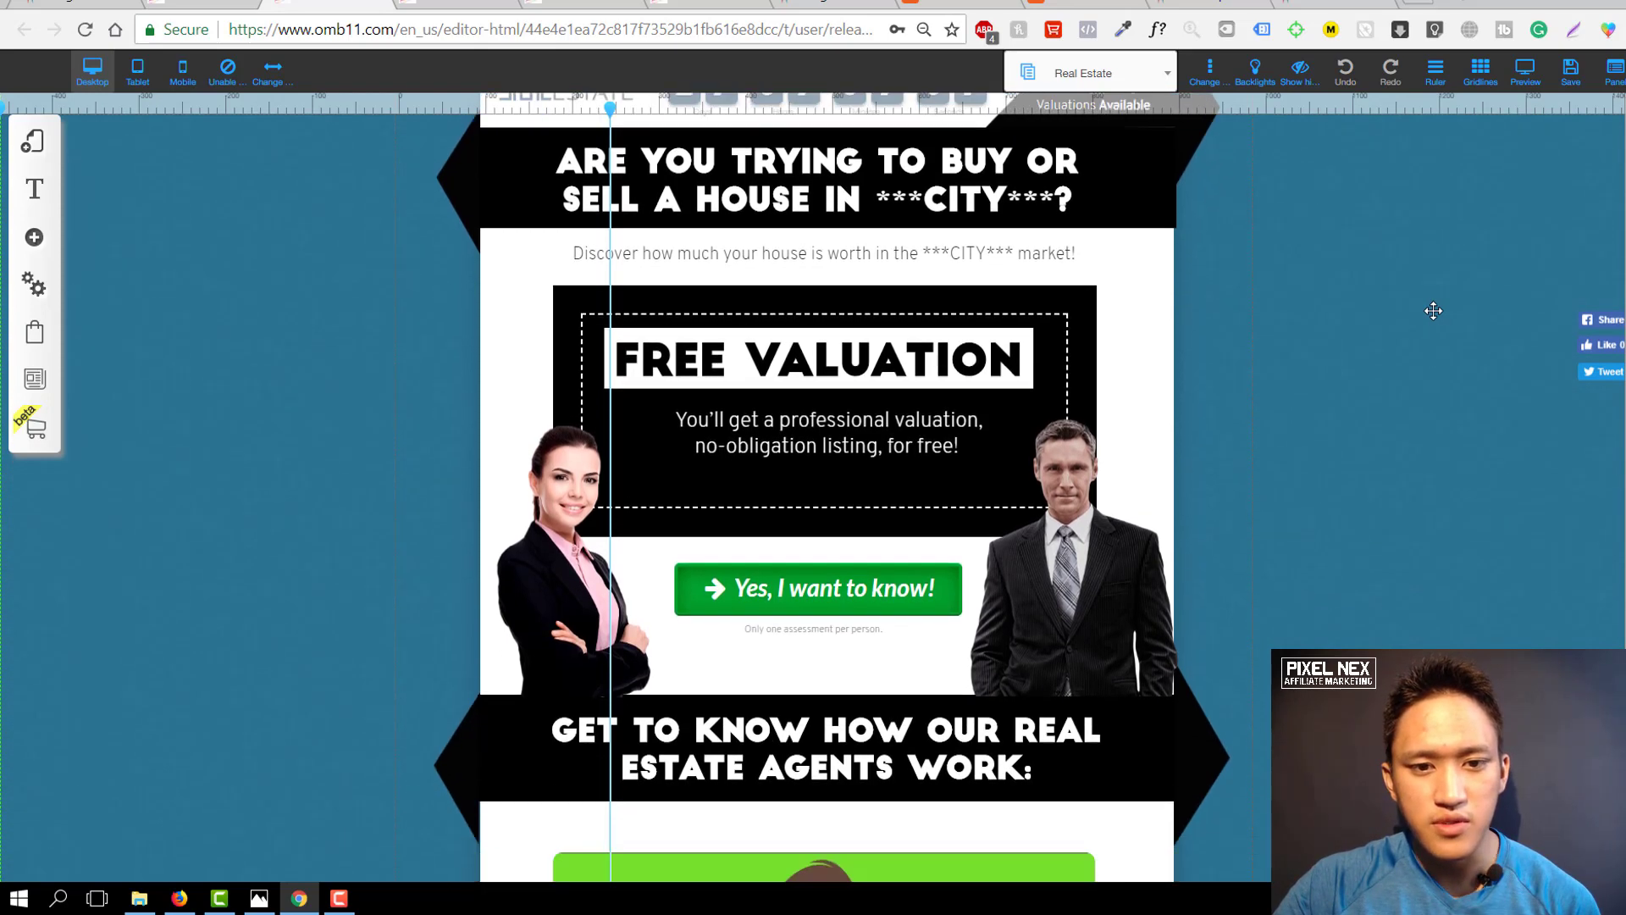
{"action": "scroll", "coordinate": [1433, 310], "scroll_direction": "up", "scroll_amount": 1}
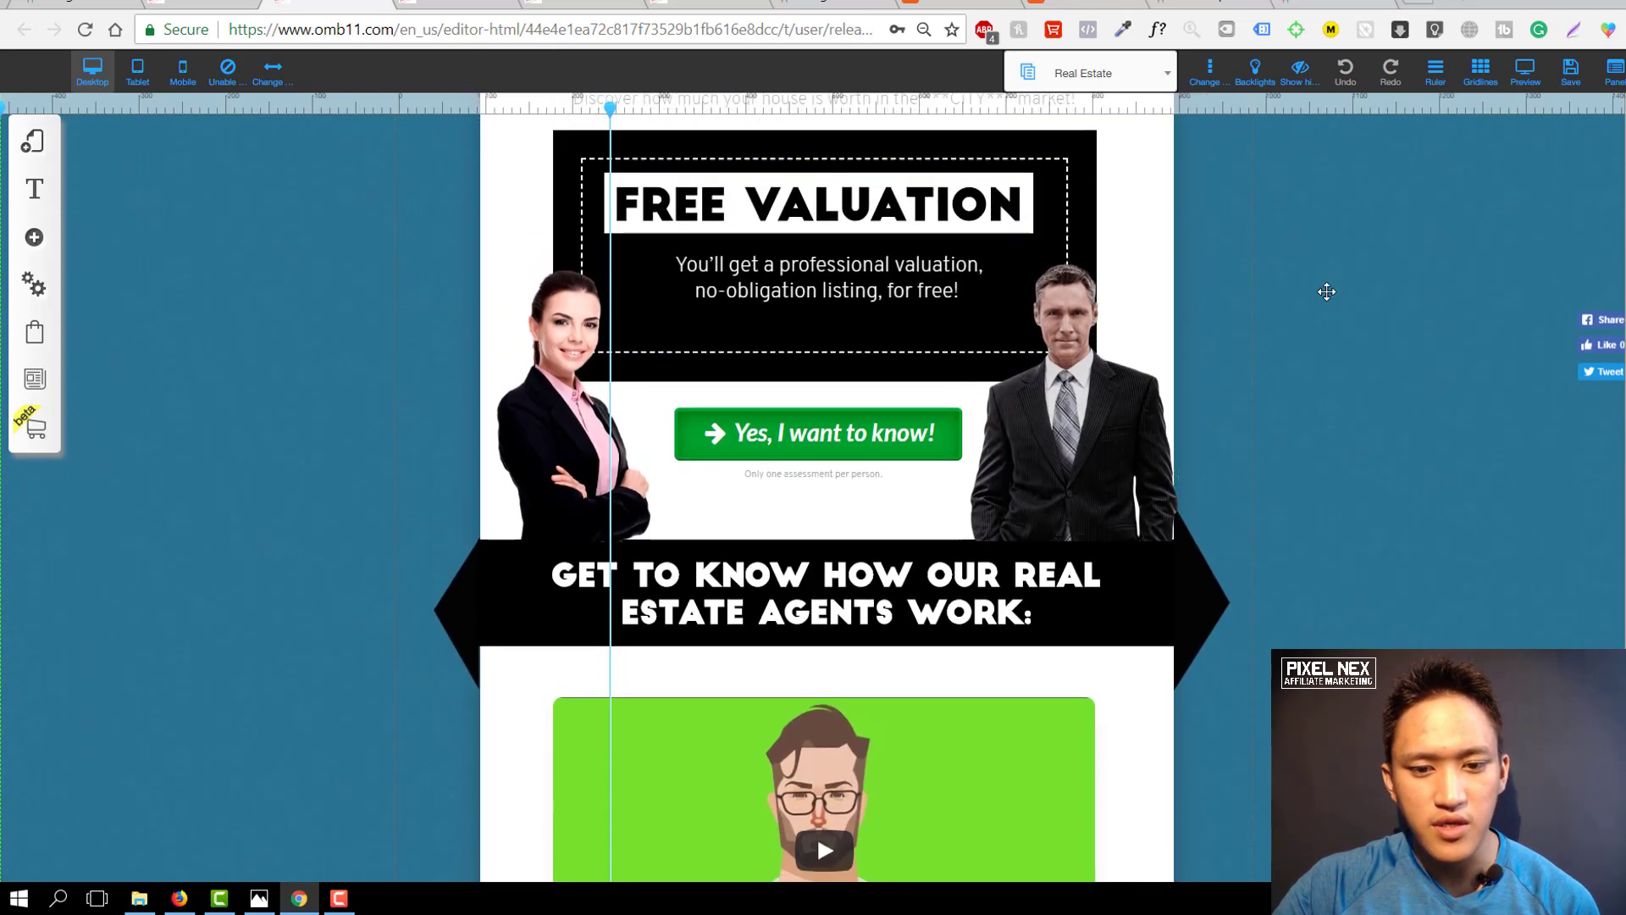
{"action": "scroll", "coordinate": [895, 547], "scroll_direction": "down", "scroll_amount": 4}
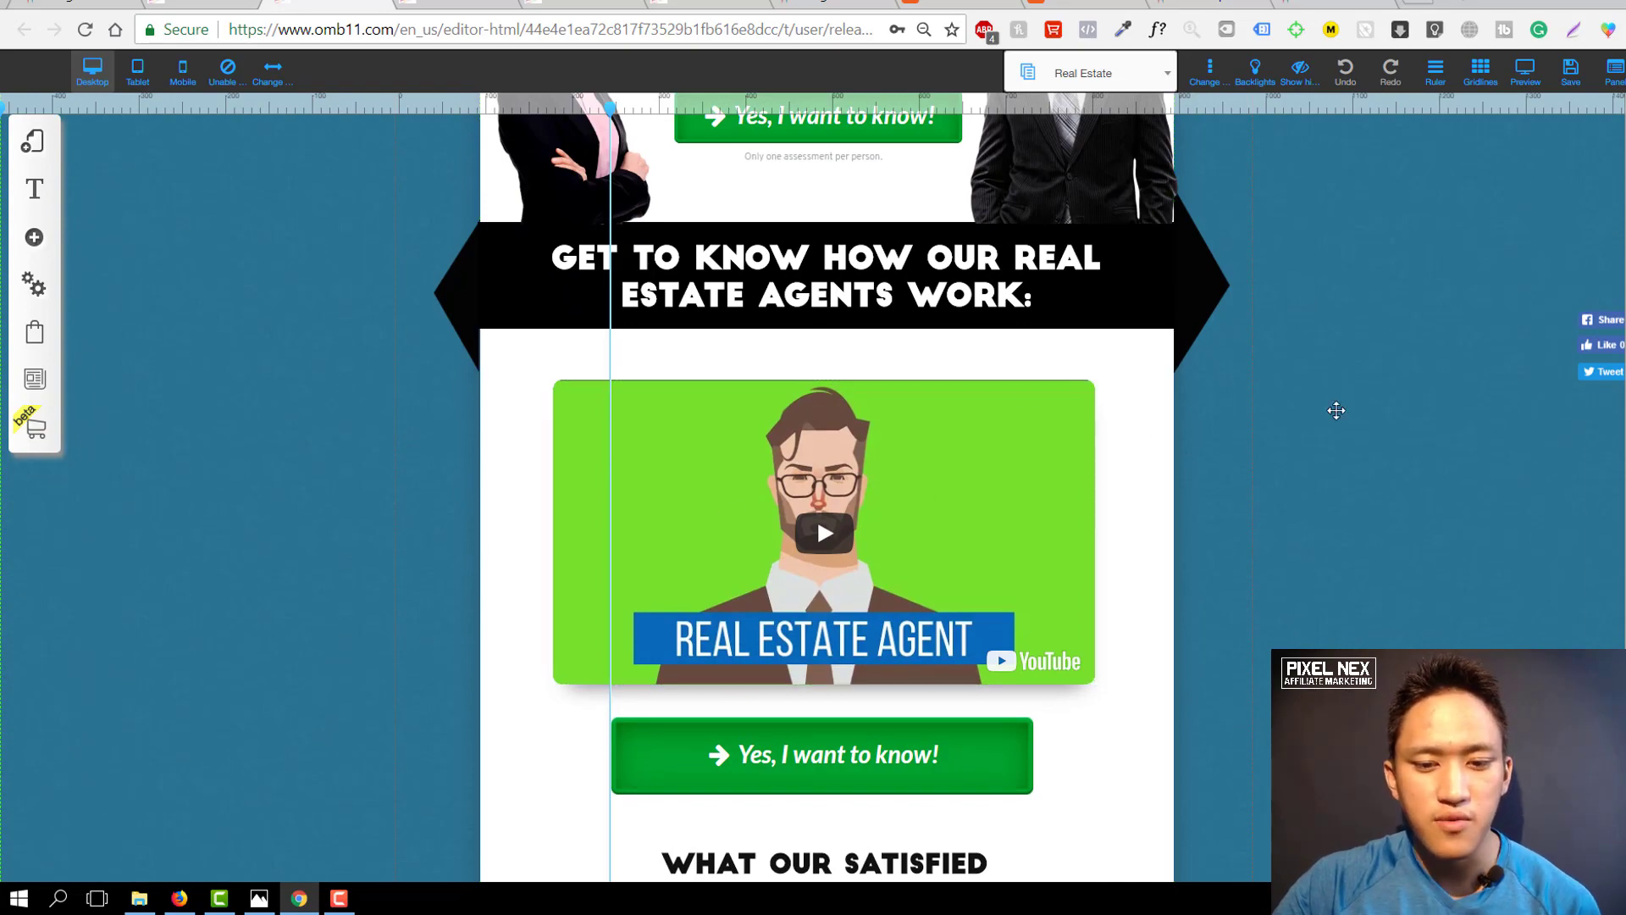
{"action": "scroll", "coordinate": [1337, 411], "scroll_direction": "down", "scroll_amount": 10}
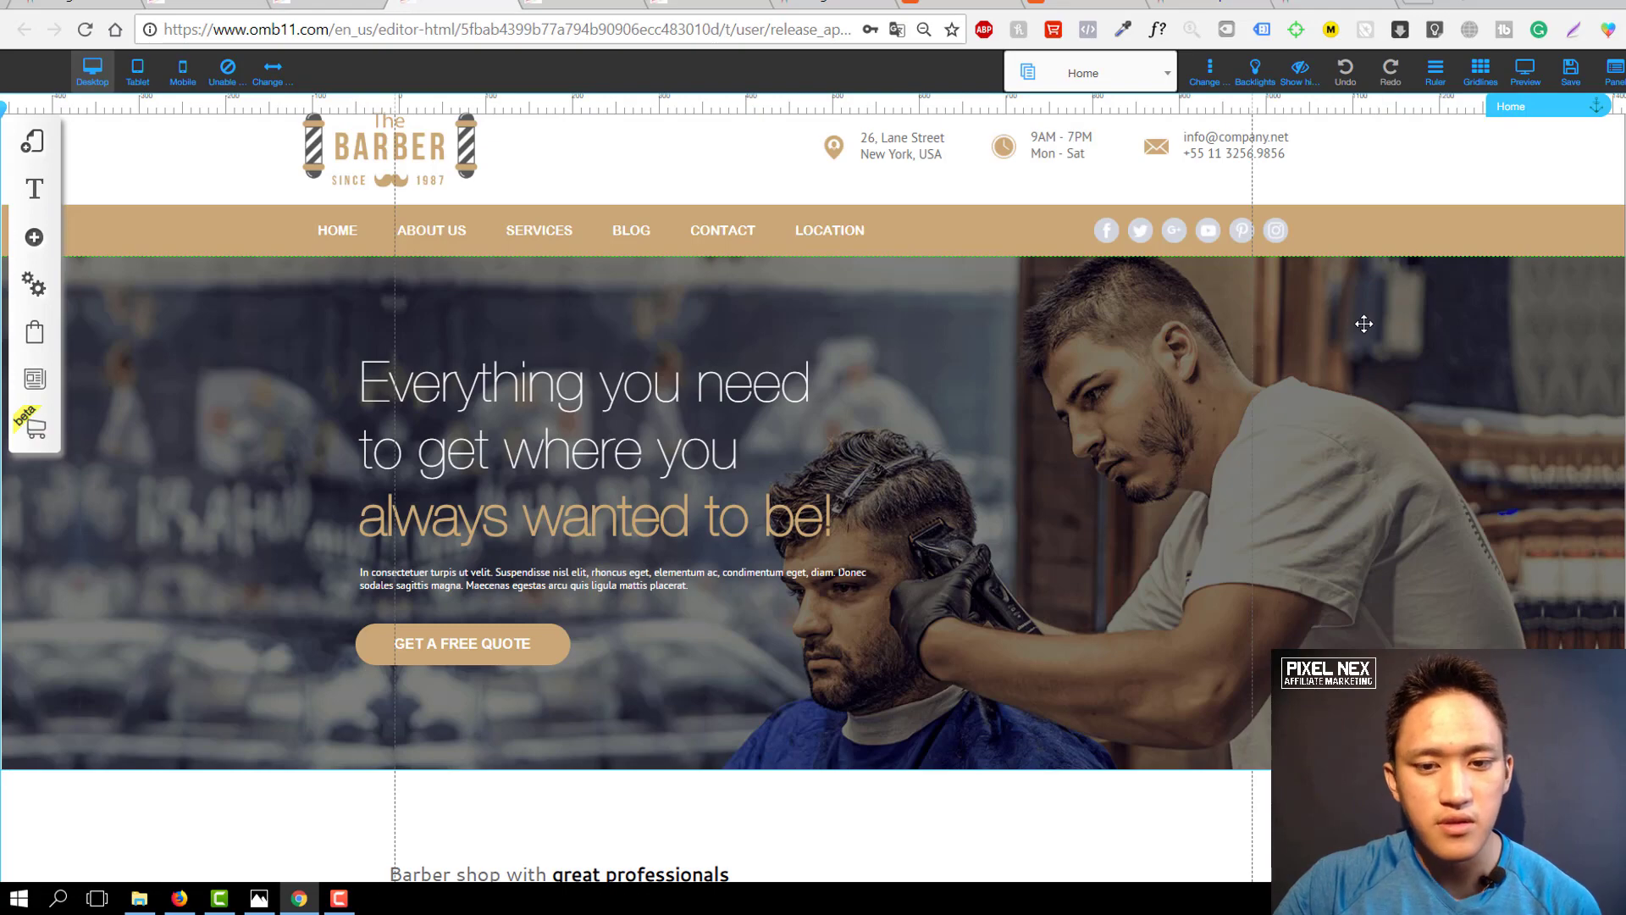
Examine the barber shop template's Home page, including the About us, statistics and What We Do sections.
{"action": "scroll", "coordinate": [1363, 324], "scroll_direction": "down", "scroll_amount": 7}
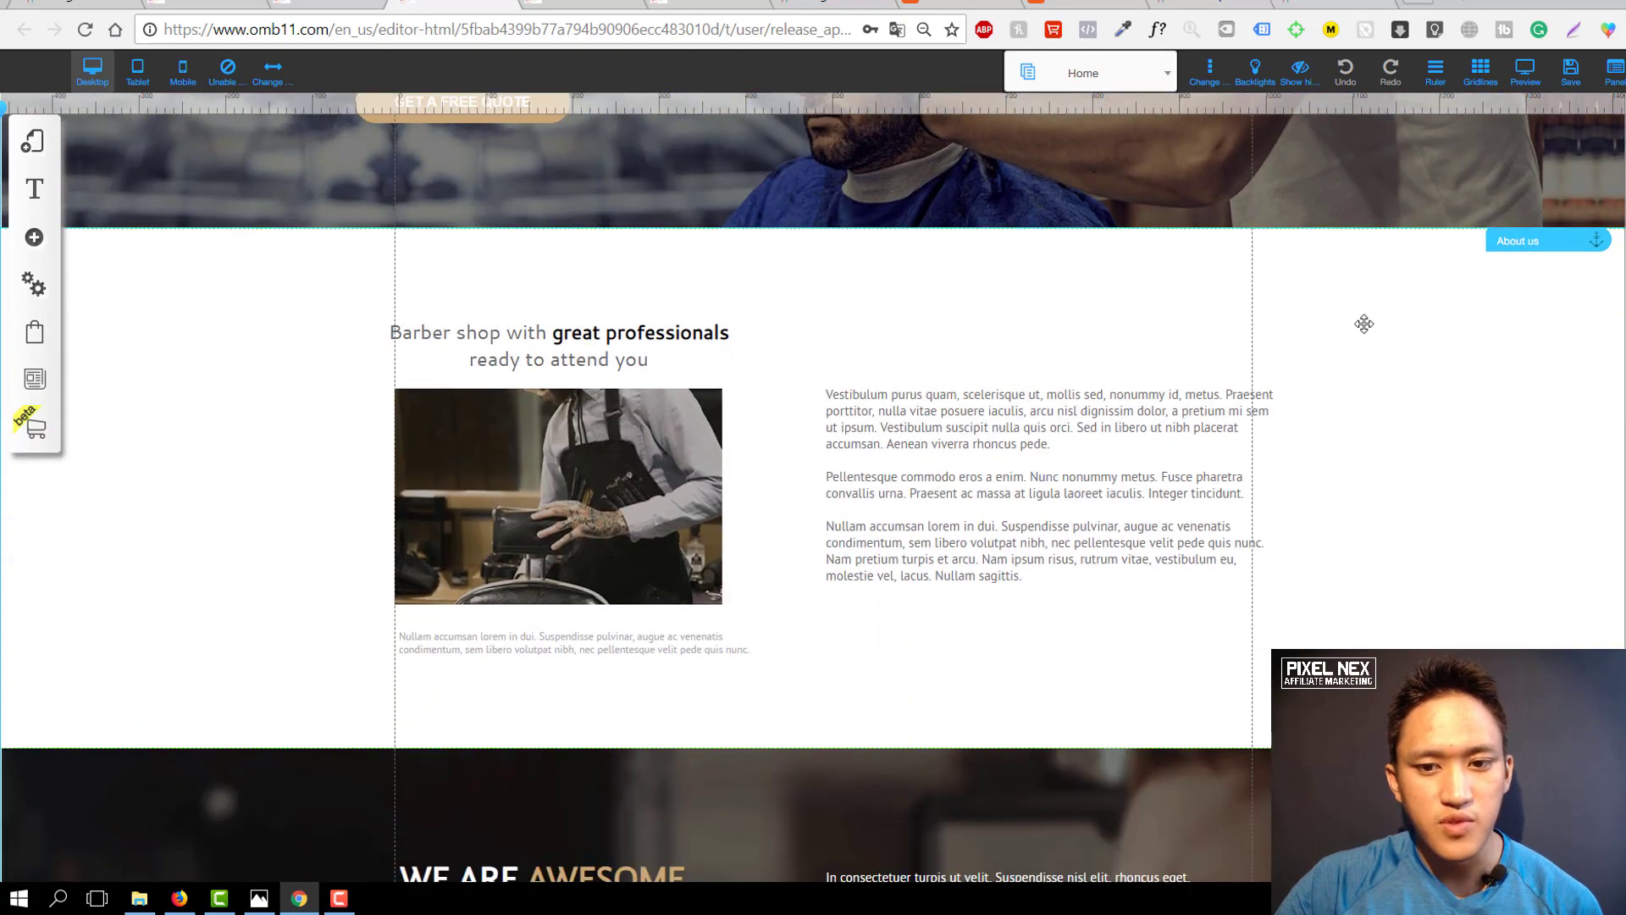
{"action": "scroll", "coordinate": [1363, 323], "scroll_direction": "down", "scroll_amount": 8}
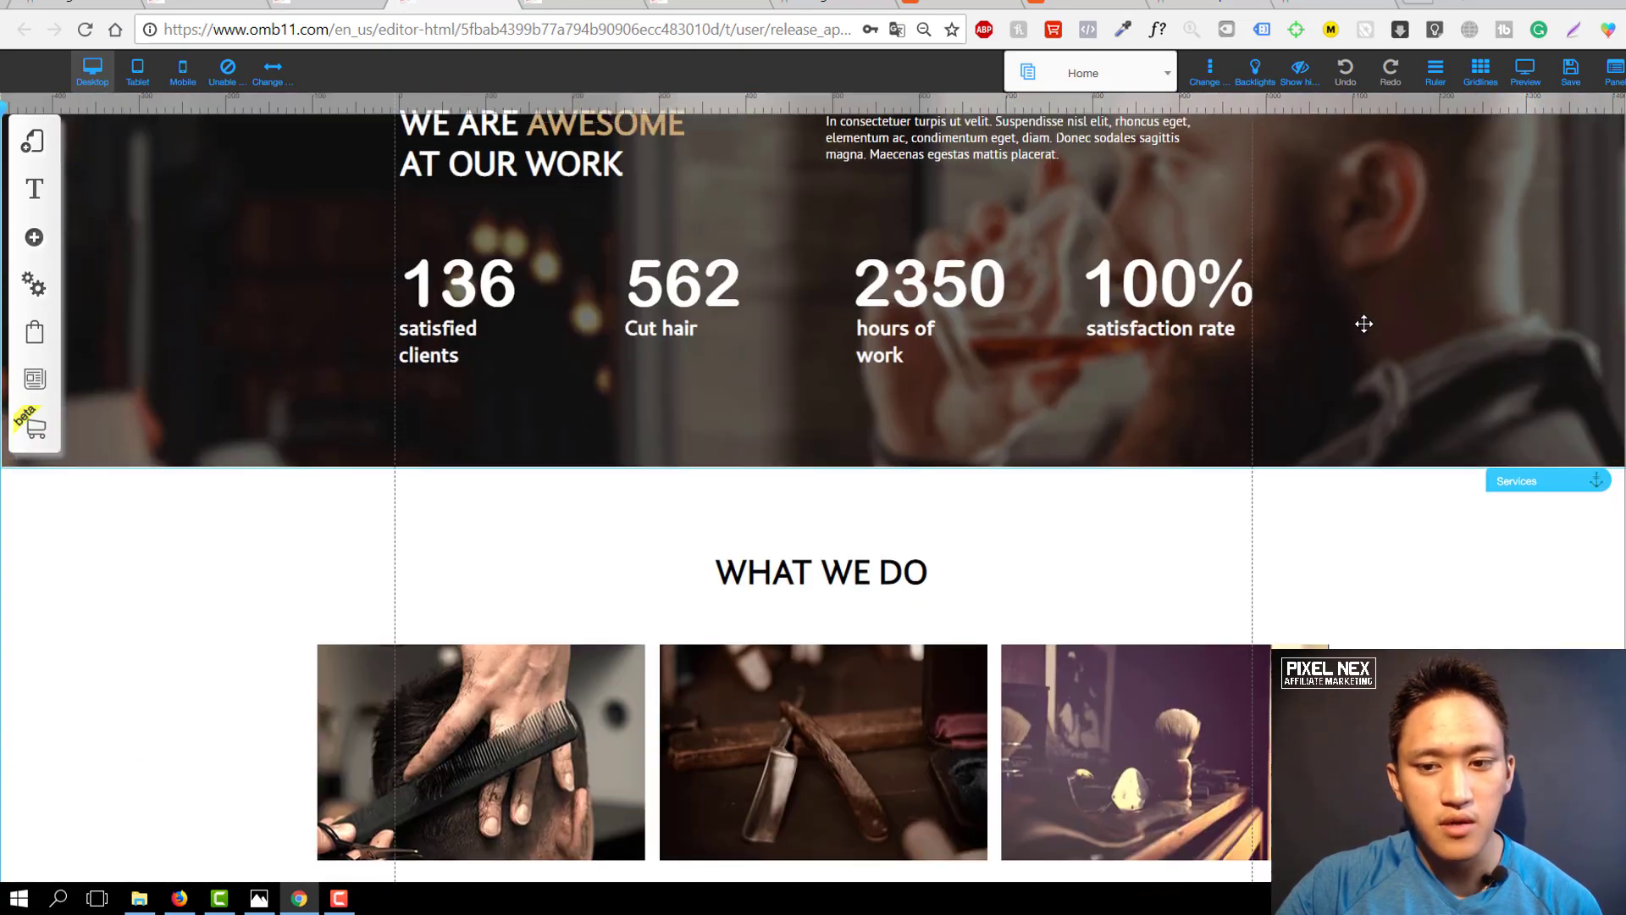
{"action": "scroll", "coordinate": [1363, 324], "scroll_direction": "down", "scroll_amount": 3}
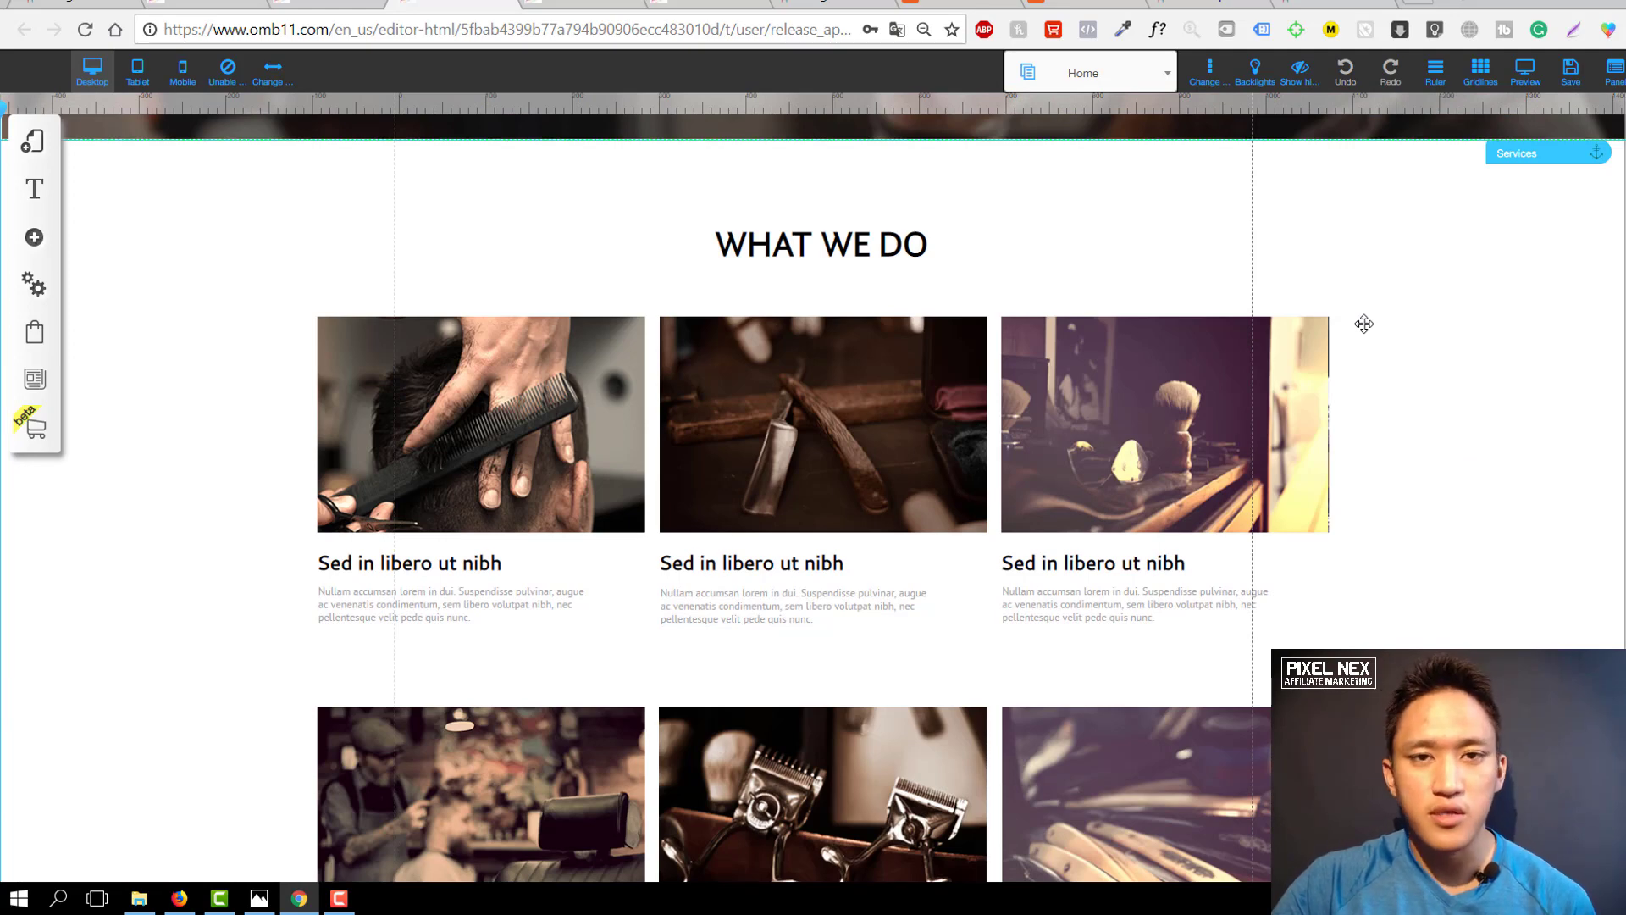
Return to the template gallery, show the Sales Funnels category and expand its subcategories.
{"action": "key", "text": "ctrl+shift+Tab"}
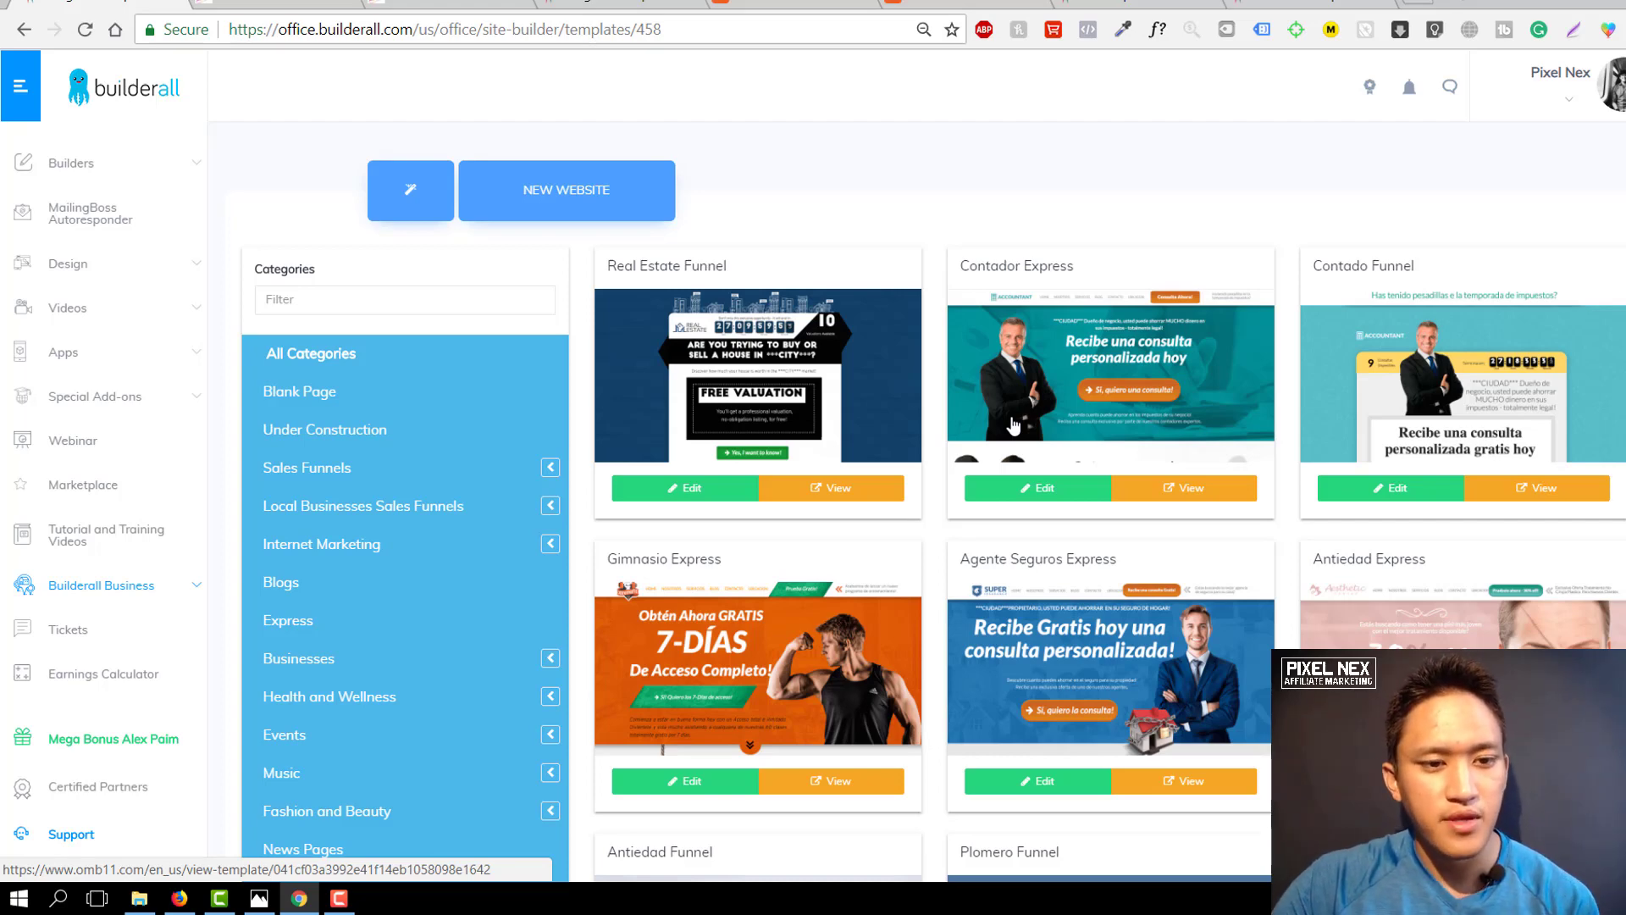
{"action": "scroll", "coordinate": [398, 491], "scroll_direction": "down", "scroll_amount": 5}
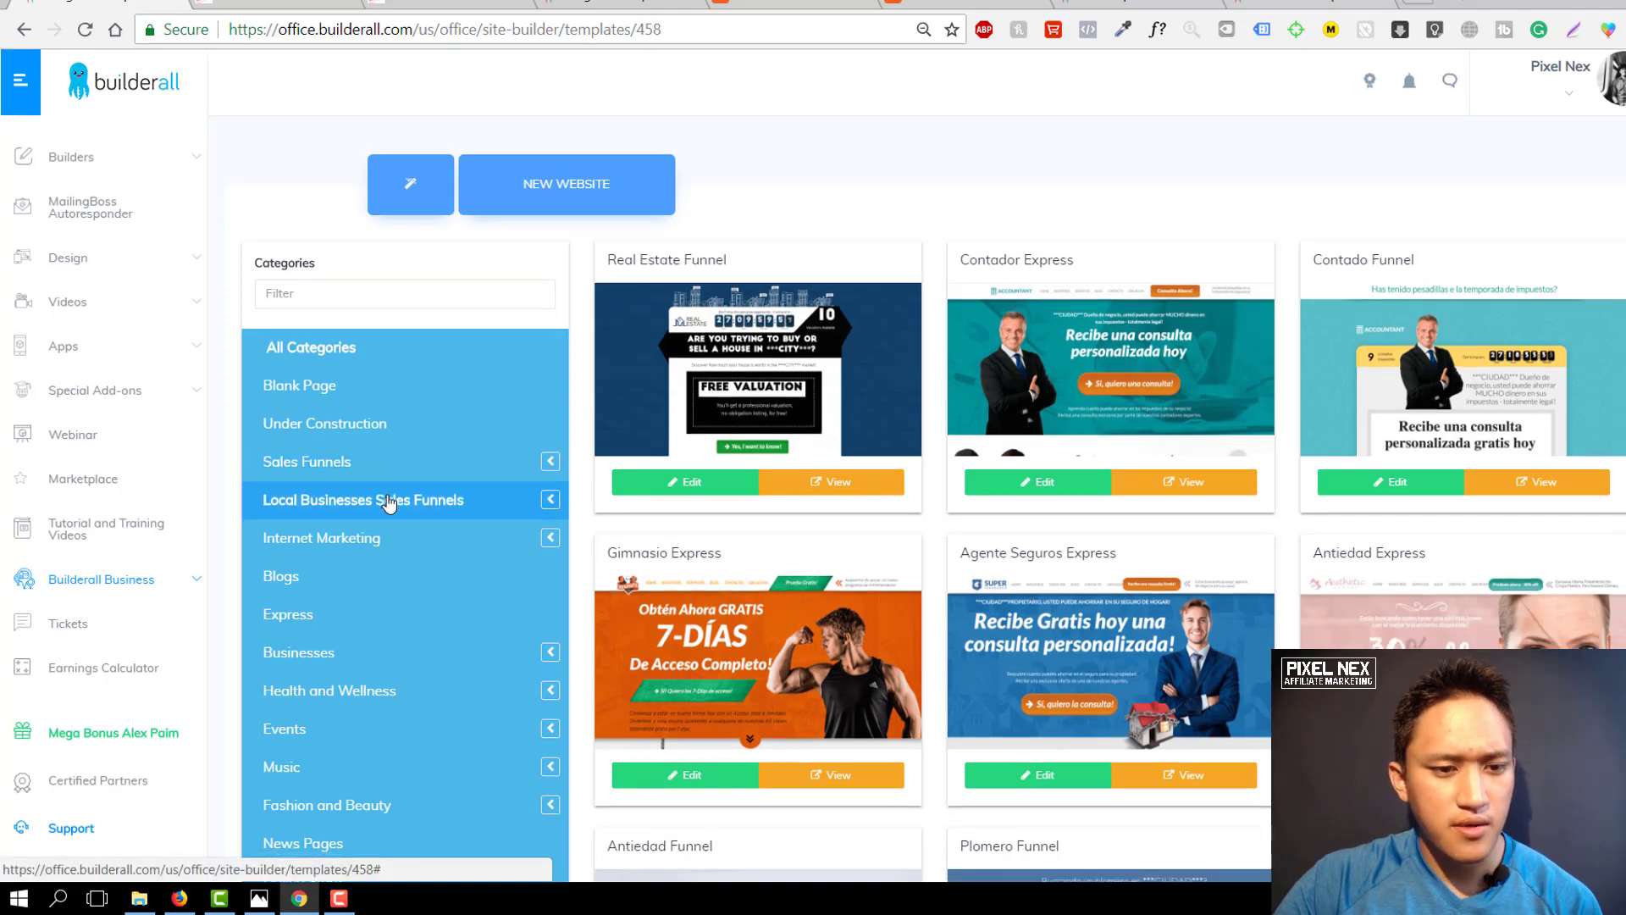
{"action": "scroll", "coordinate": [389, 503], "scroll_direction": "up", "scroll_amount": 5}
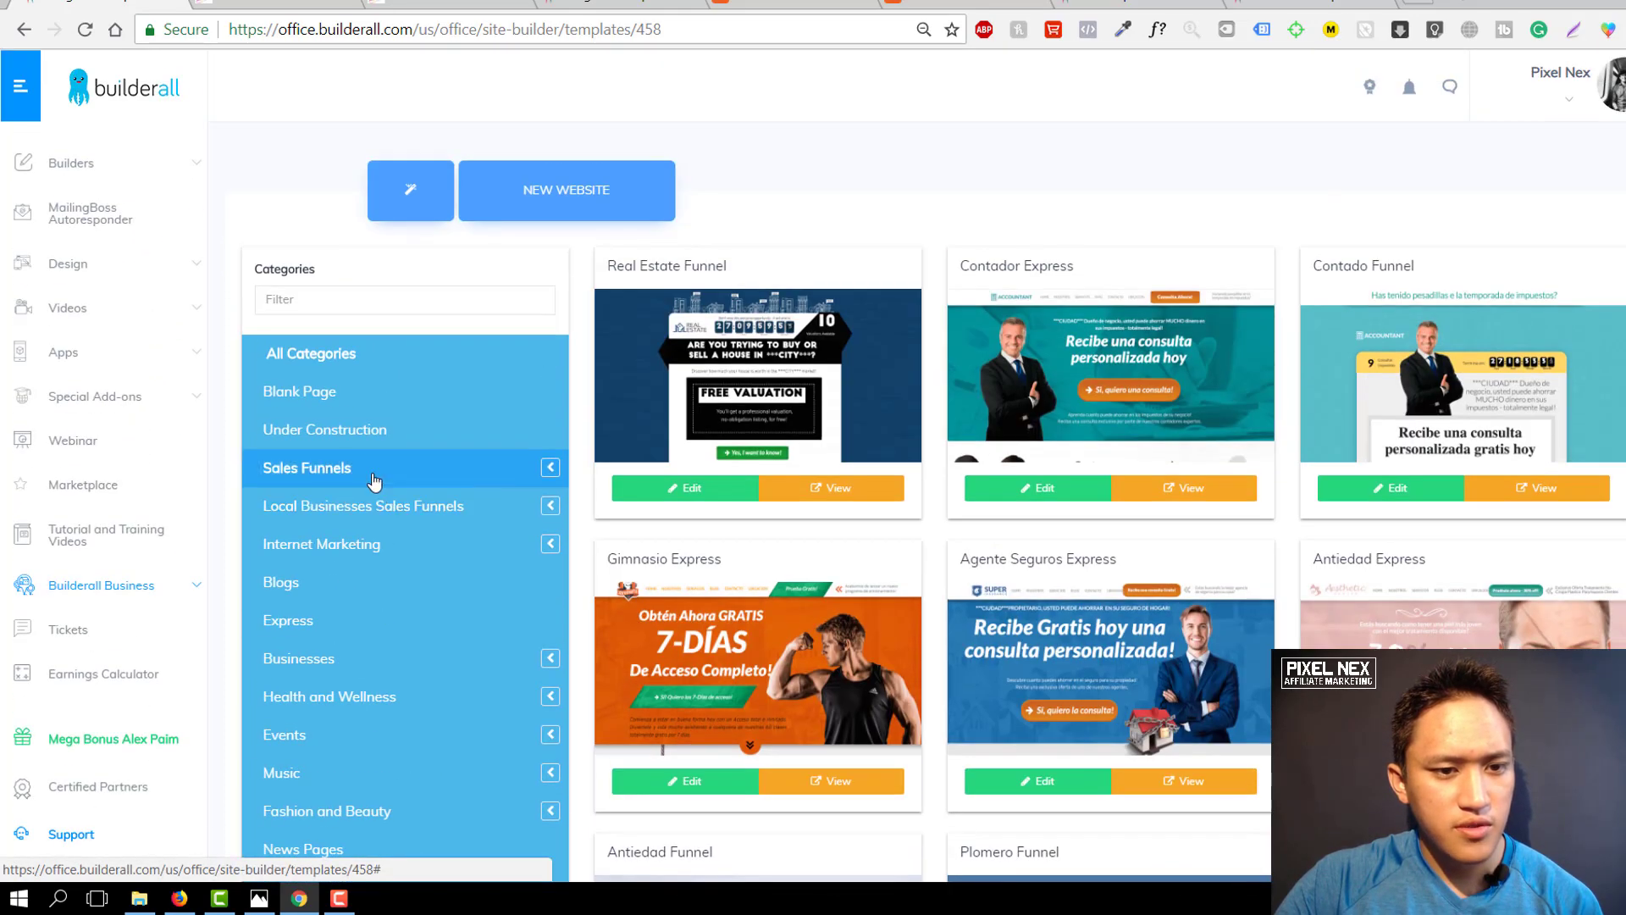
{"action": "left_click", "coordinate": [373, 480]}
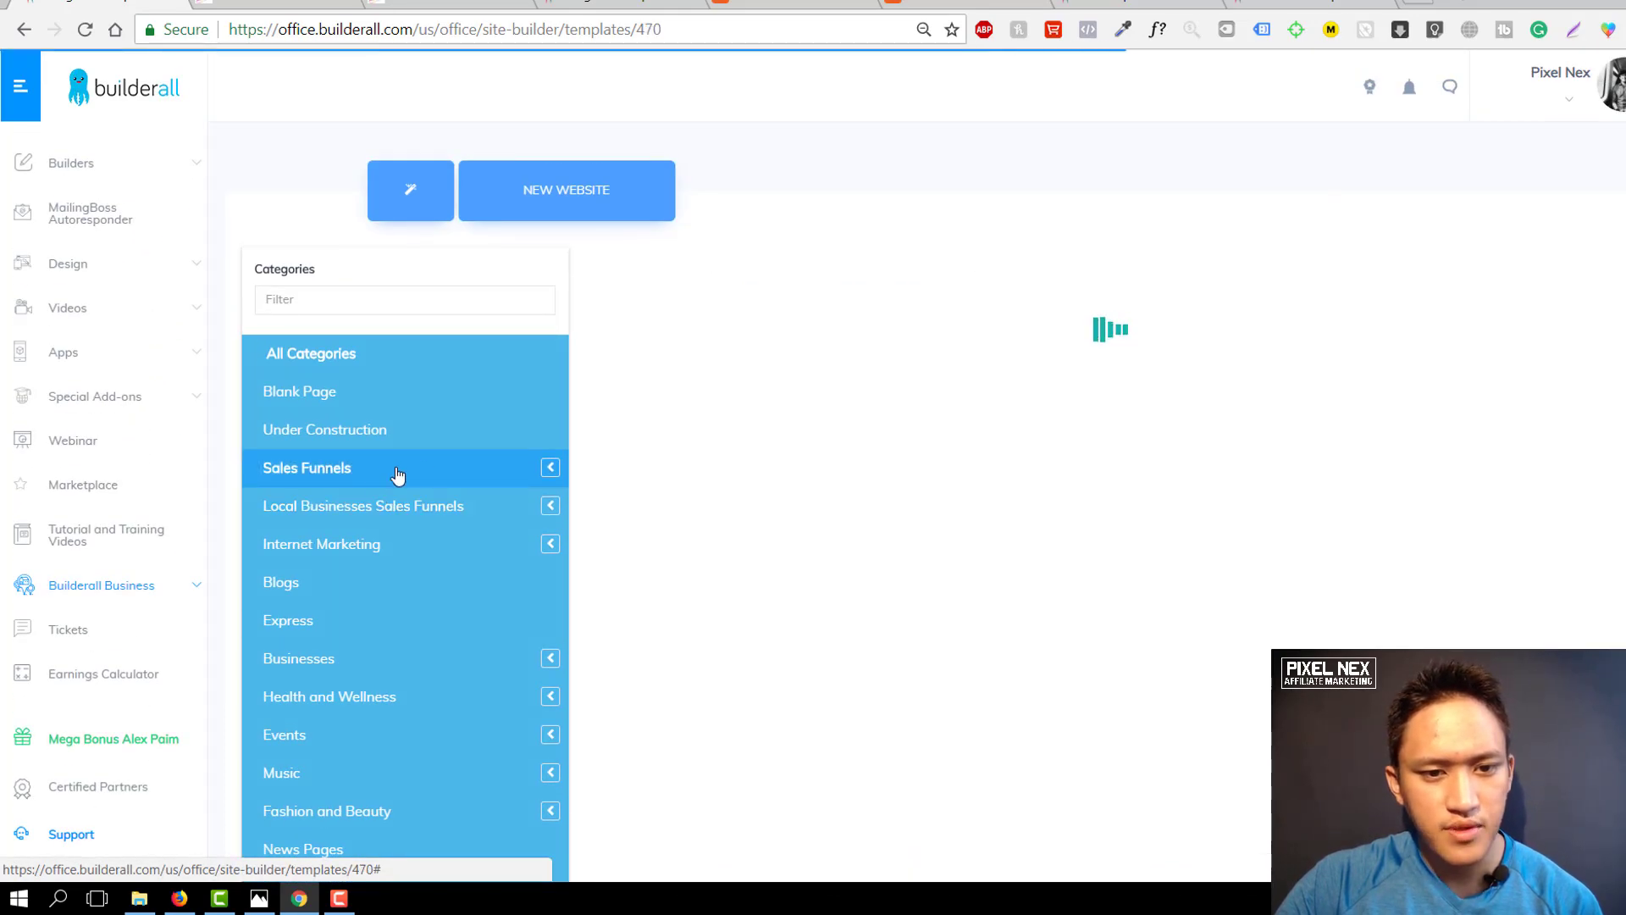
{"action": "left_click", "coordinate": [548, 472]}
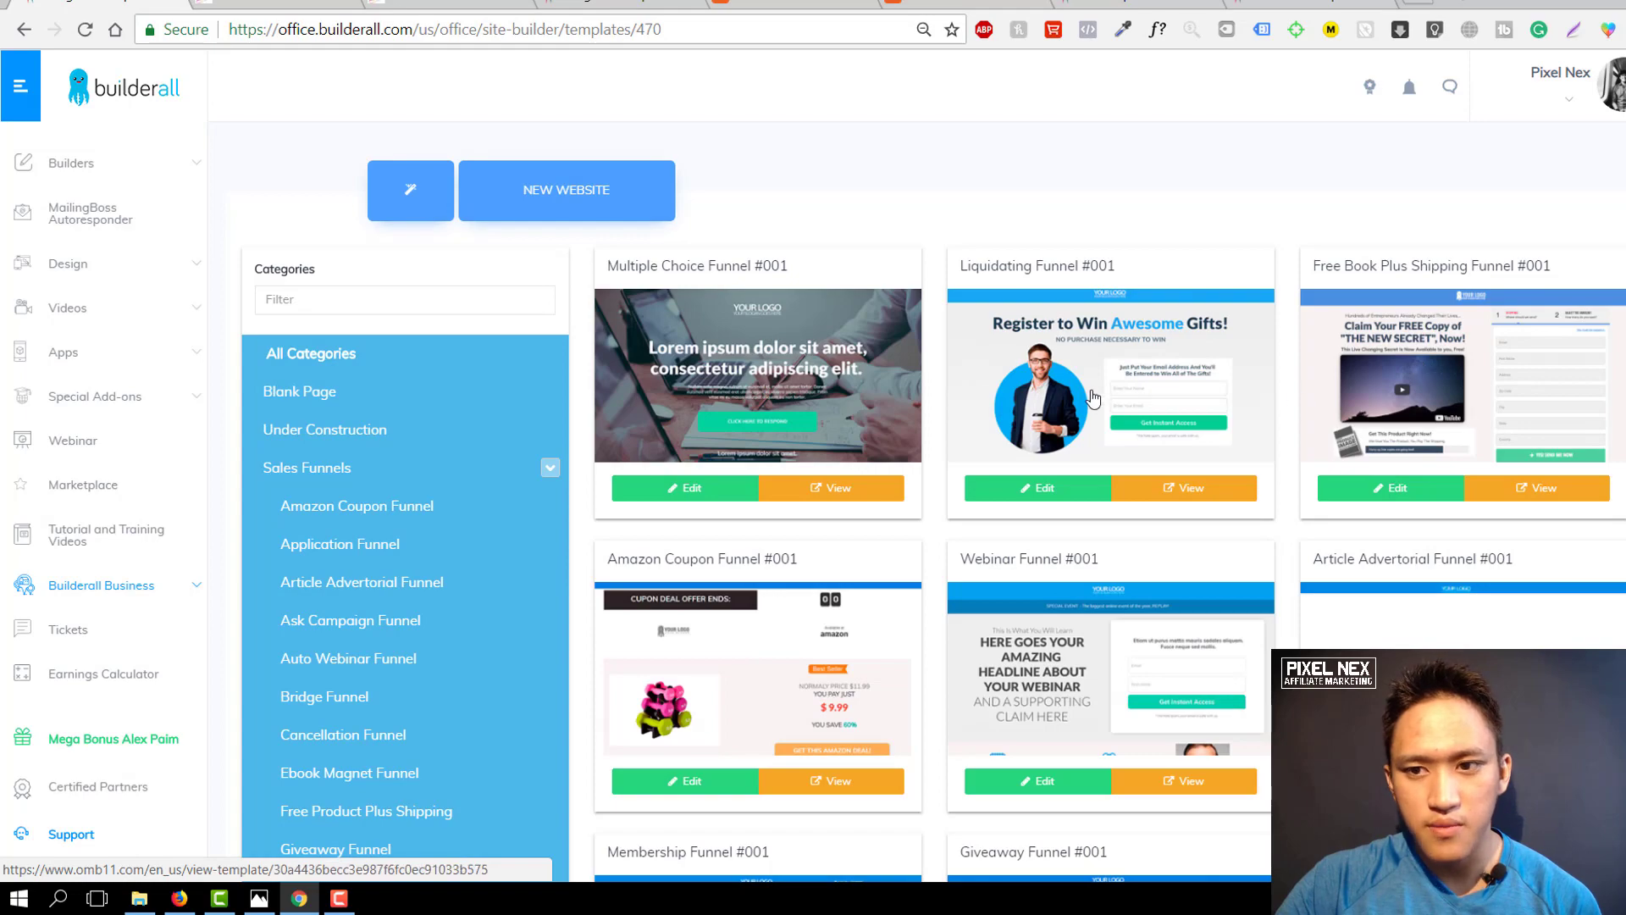
Browse the sales funnel templates, filter to JVZoo Funnel and open Jvzoo Seller Funnel #001 for editing.
{"action": "scroll", "coordinate": [1454, 369], "scroll_direction": "down", "scroll_amount": 4}
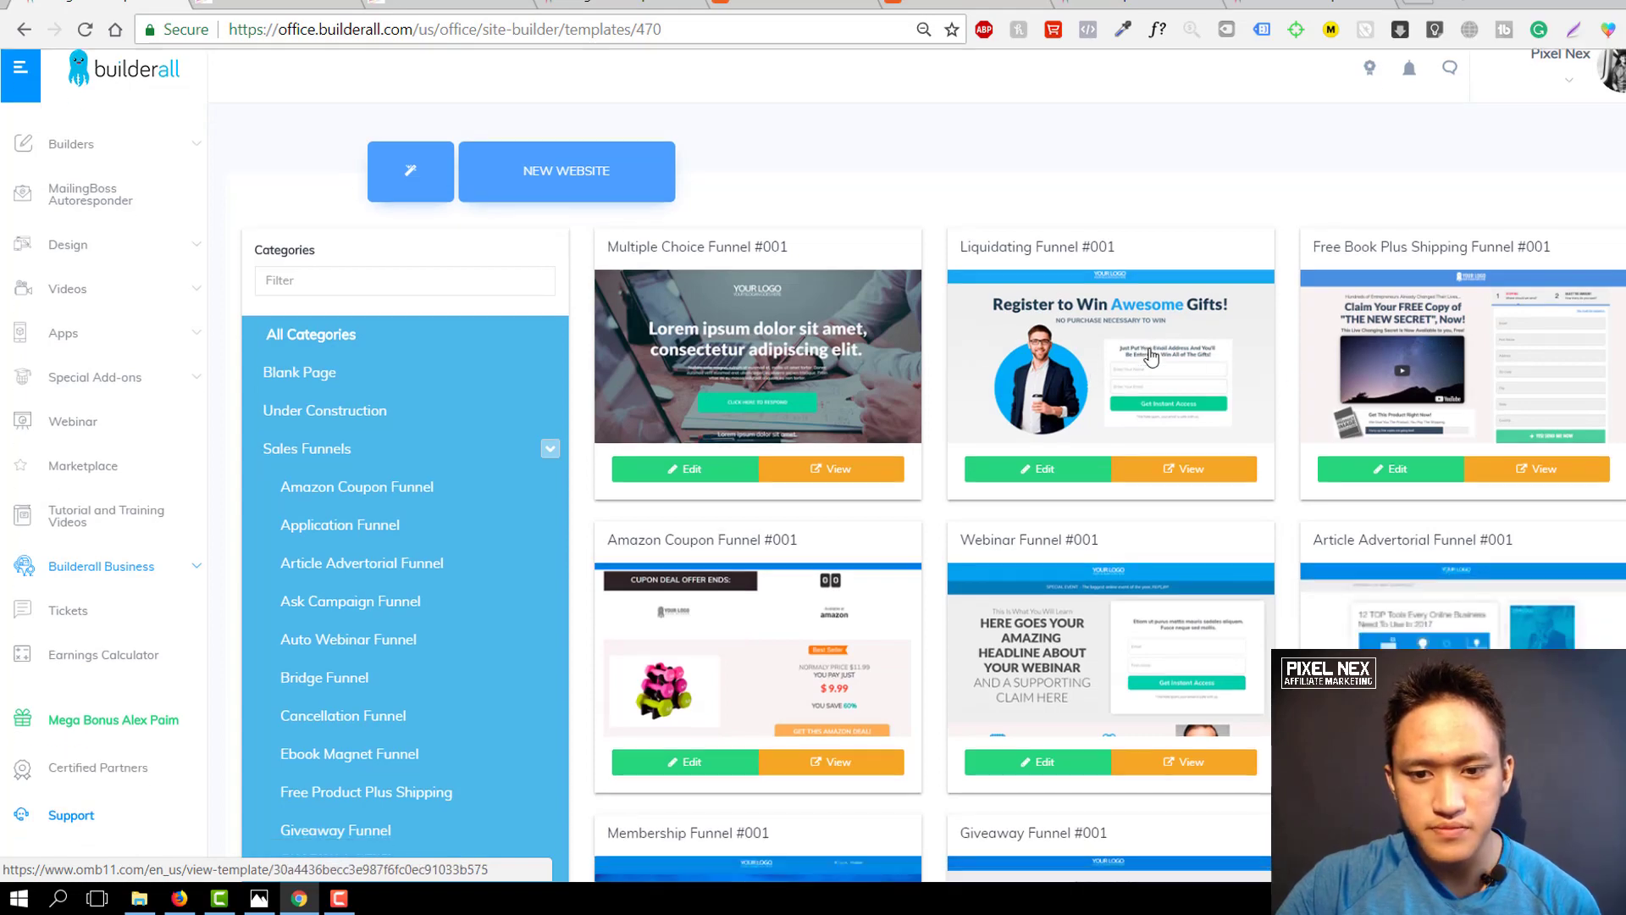
{"action": "scroll", "coordinate": [407, 306], "scroll_direction": "down", "scroll_amount": 1}
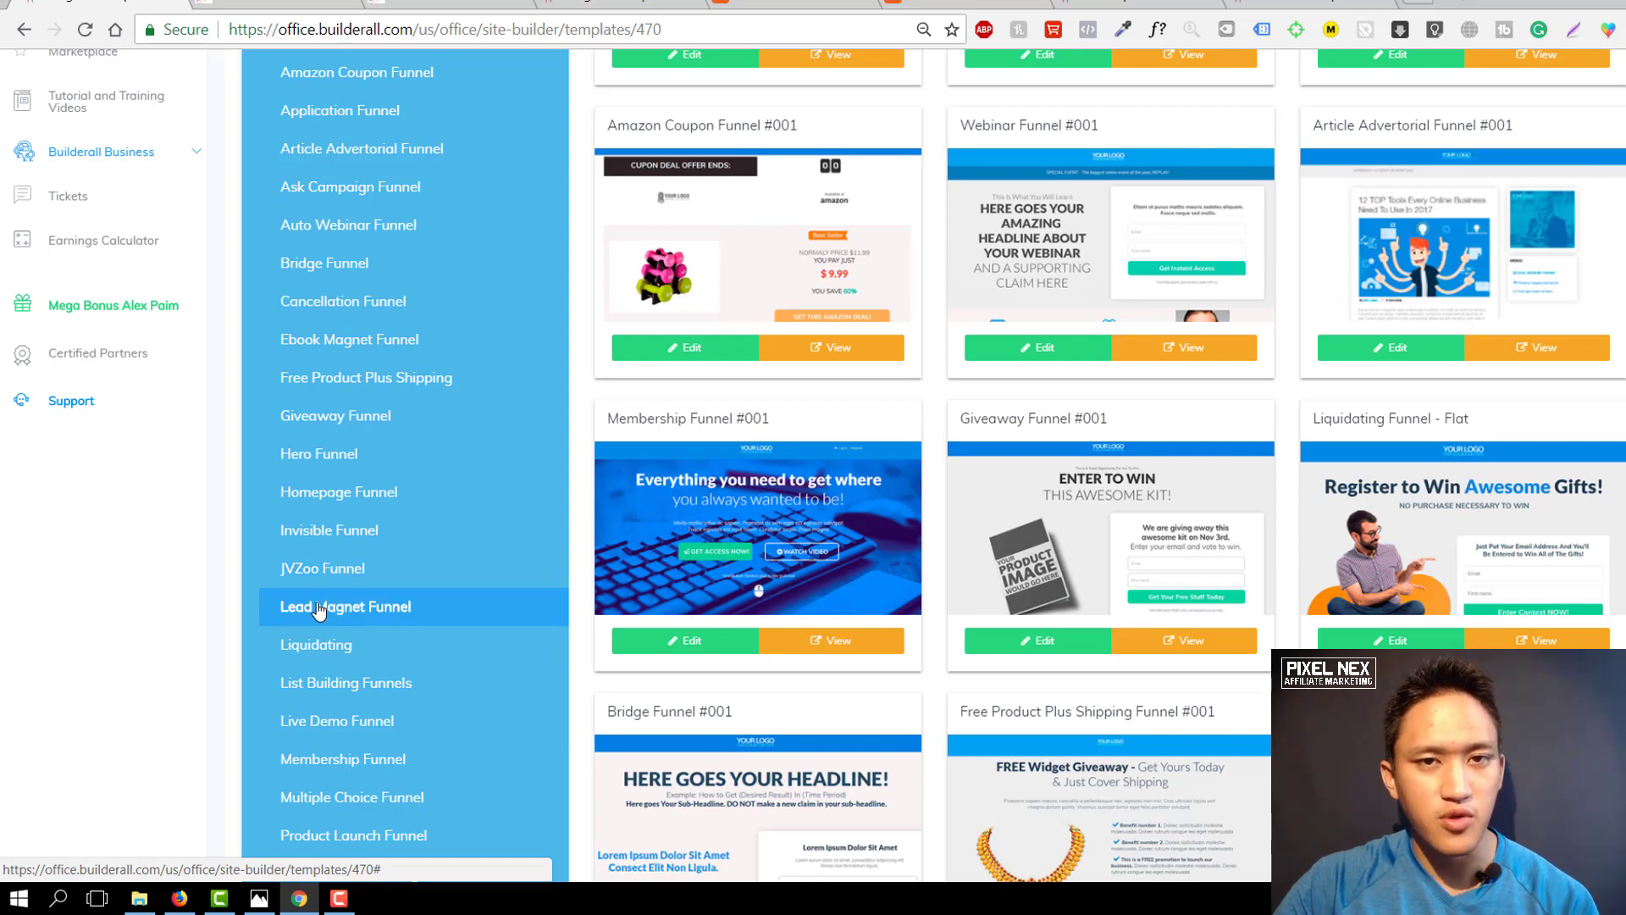
{"action": "left_click", "coordinate": [339, 570]}
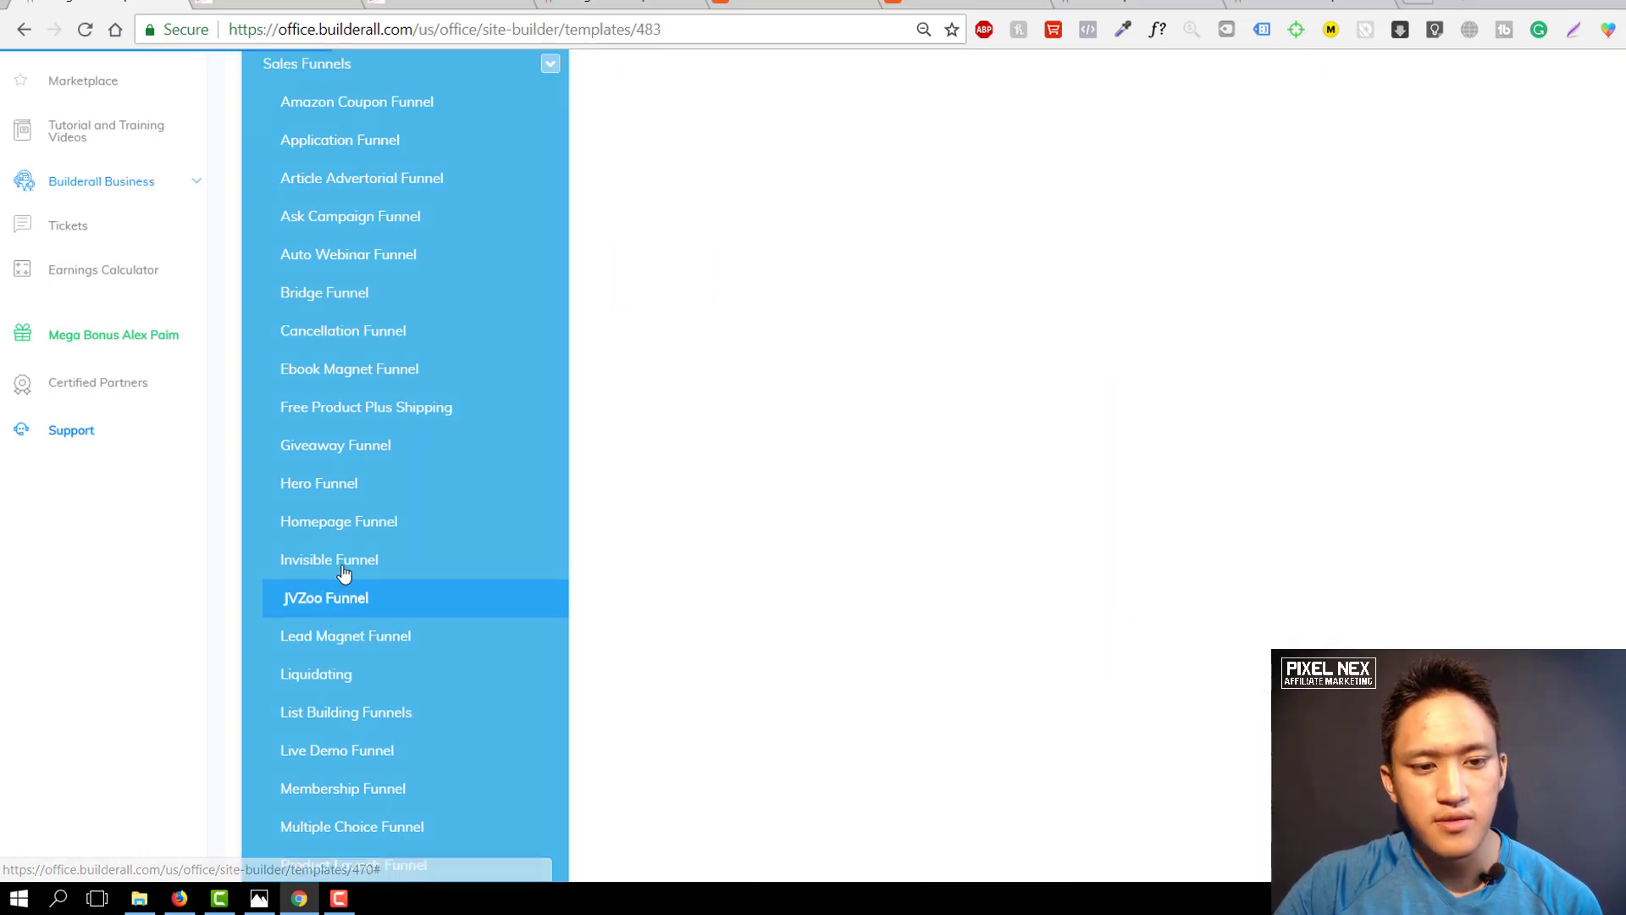
{"action": "scroll", "coordinate": [865, 466], "scroll_direction": "up", "scroll_amount": 2}
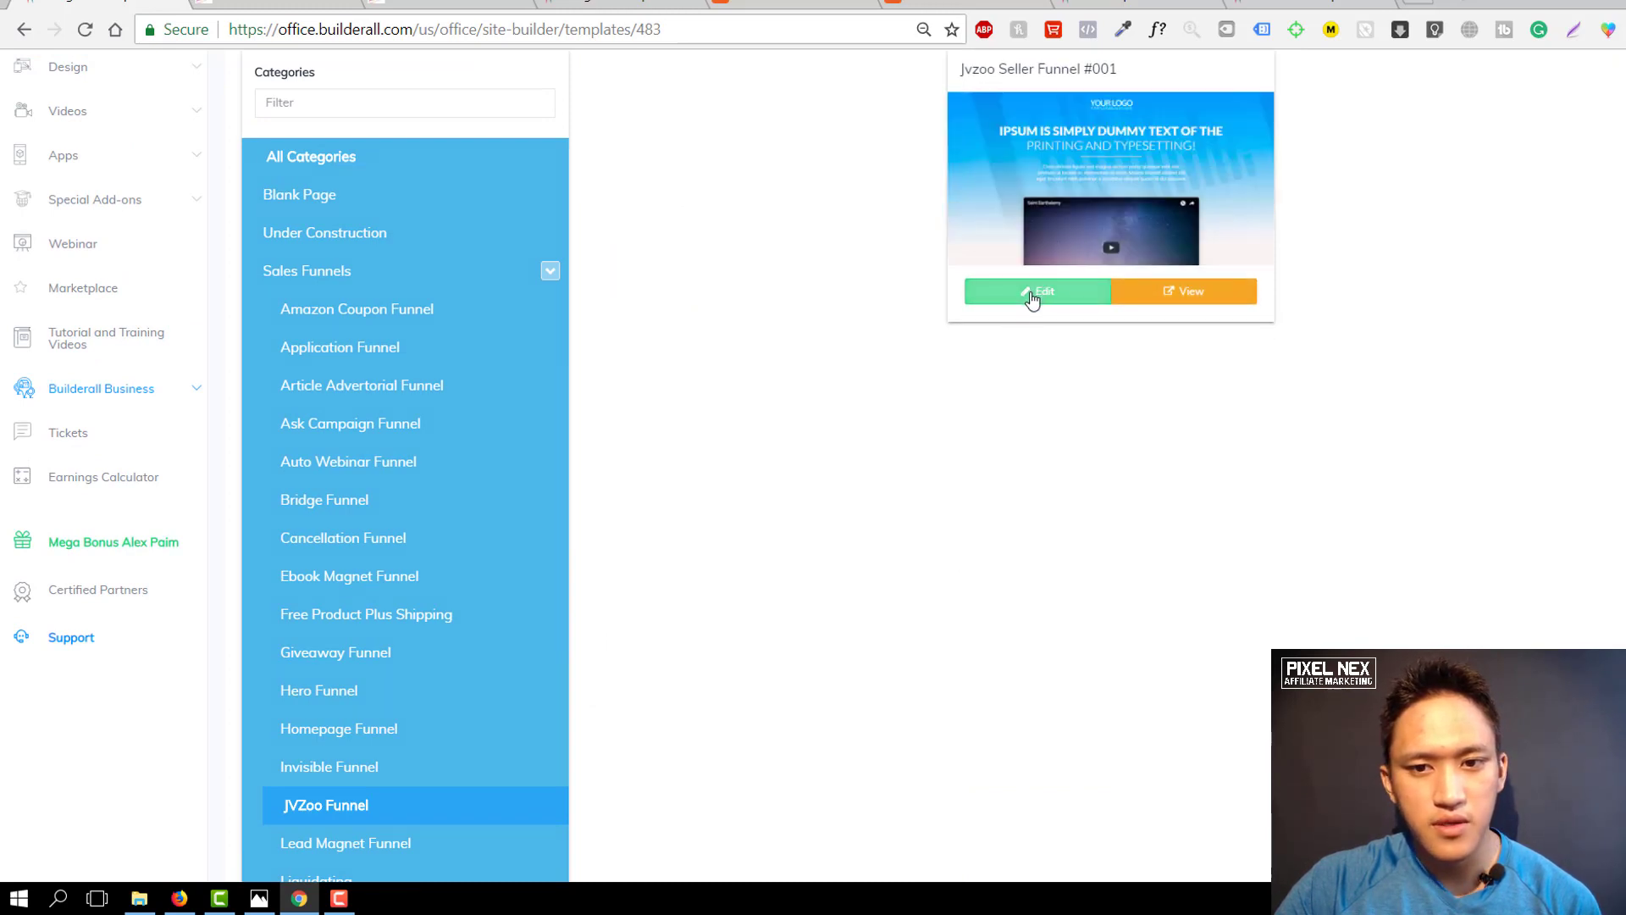
Filter the gallery to the Lead Magnet Funnel category and open the Lead Magnet Funnel template for editing.
{"action": "scroll", "coordinate": [657, 471], "scroll_direction": "down", "scroll_amount": 1}
{"action": "left_click", "coordinate": [375, 735]}
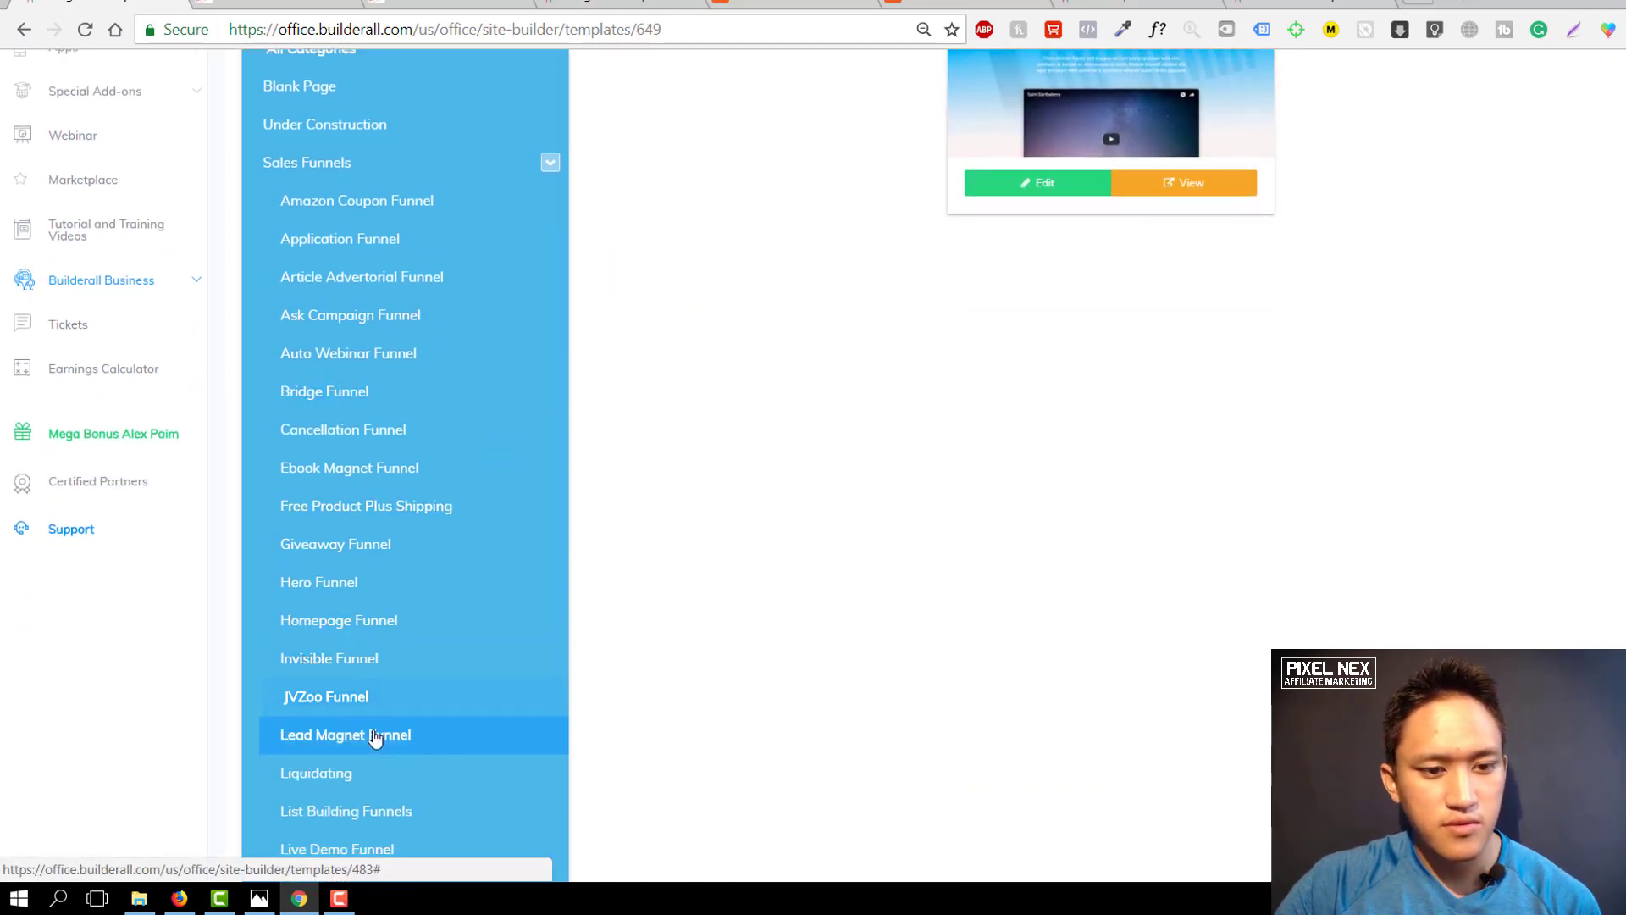
{"action": "scroll", "coordinate": [716, 614], "scroll_direction": "up", "scroll_amount": 1}
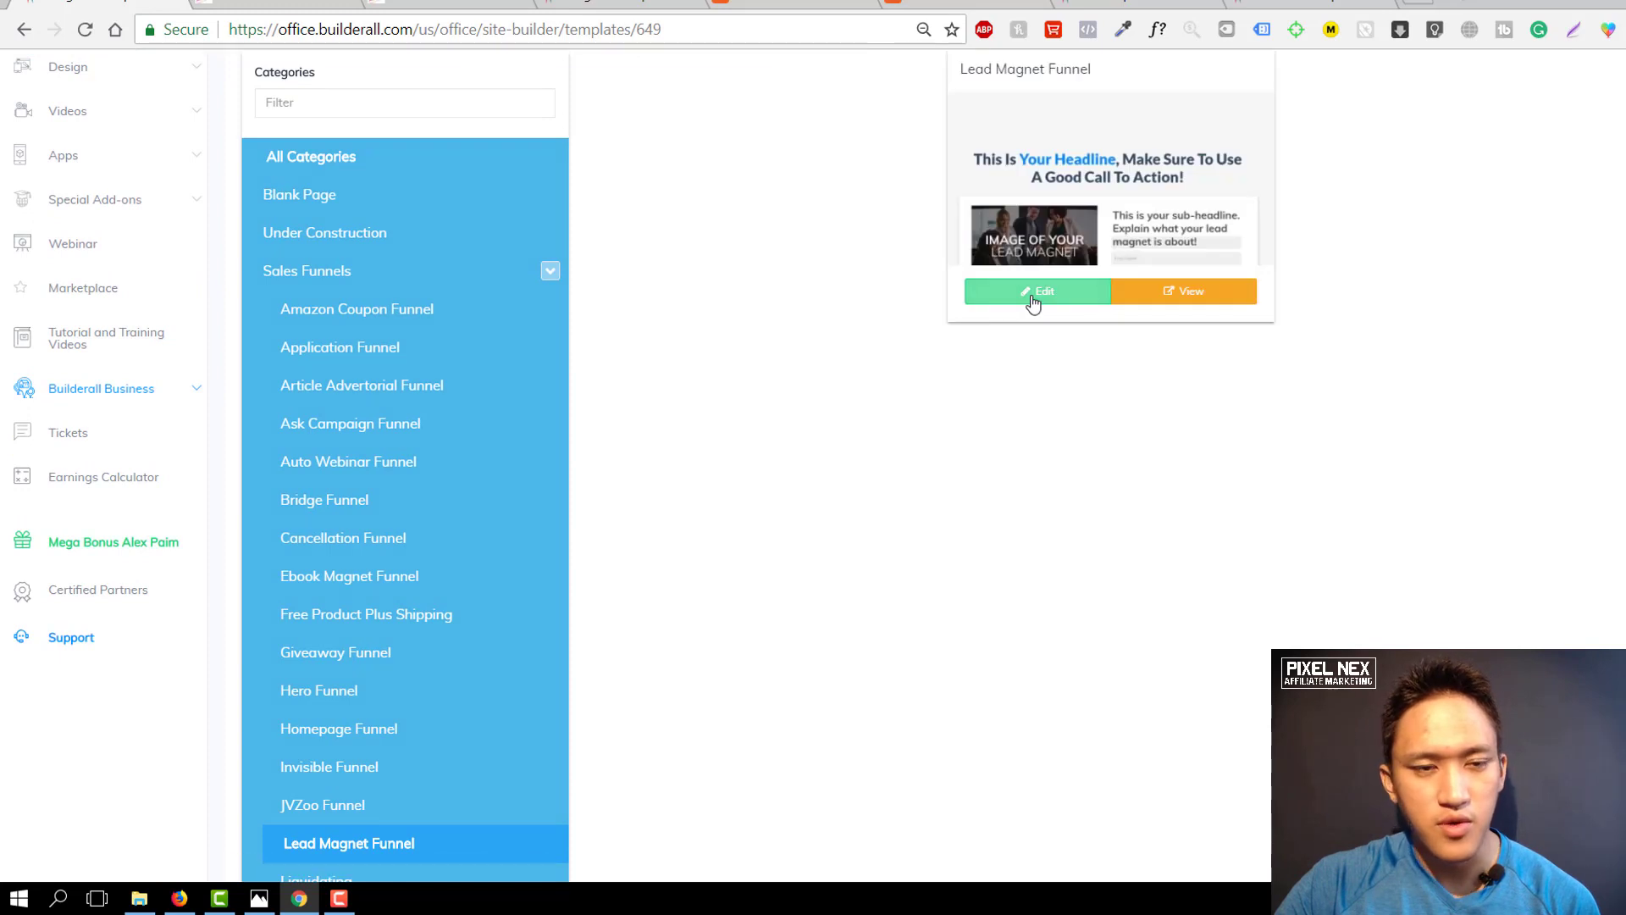
{"action": "left_click", "coordinate": [1032, 292]}
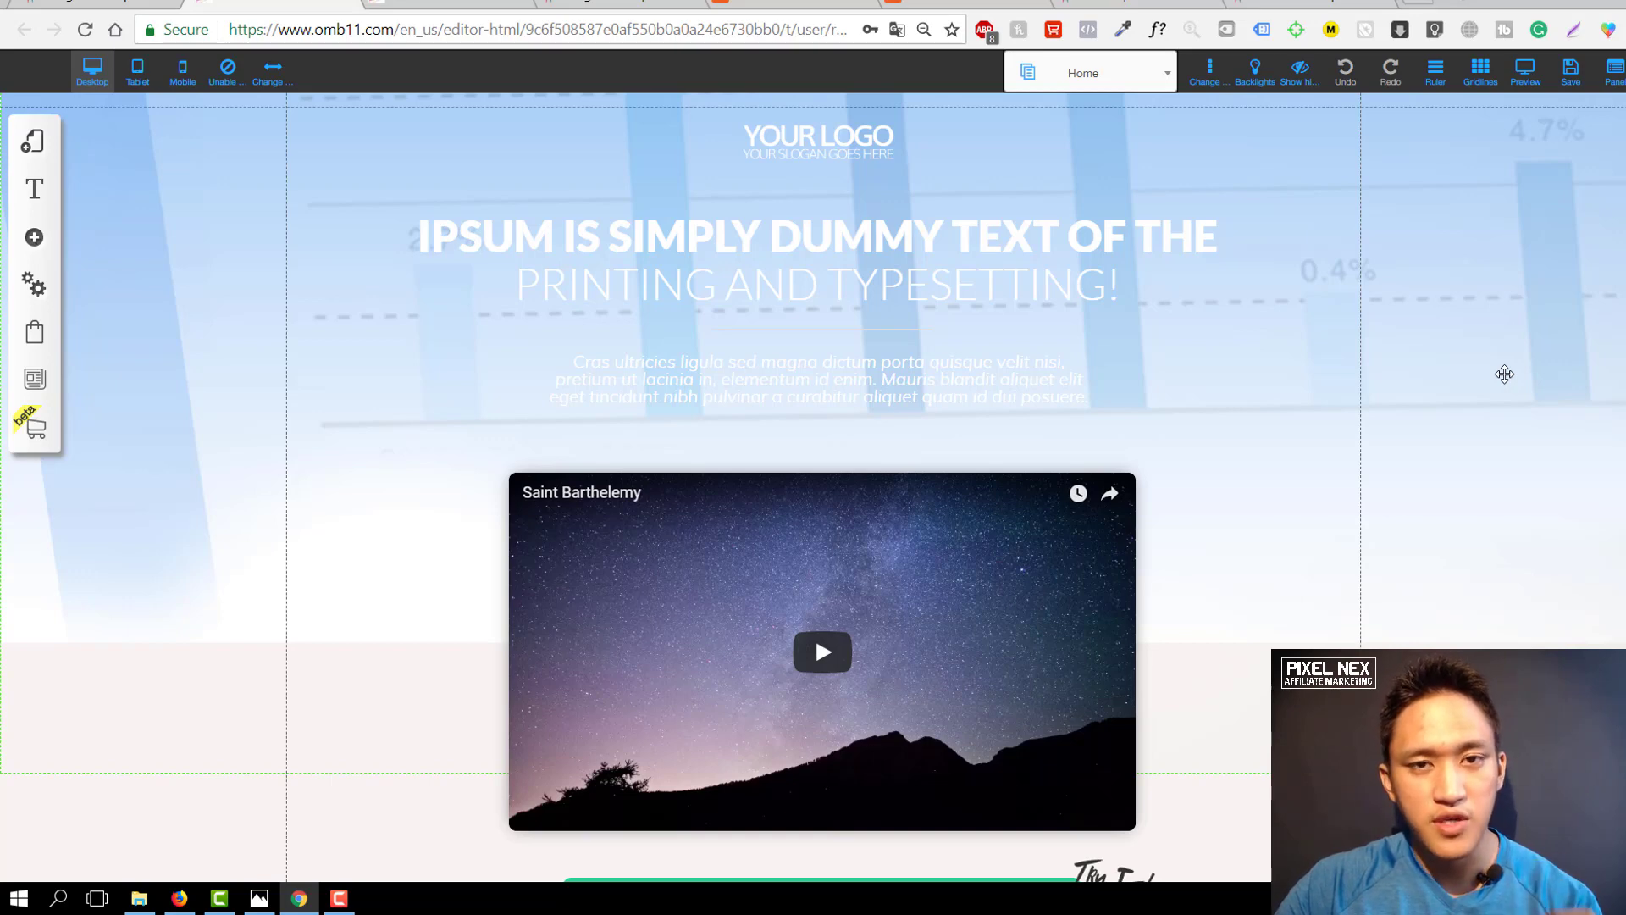
Examine the JVZoo seller funnel page's layout in the editor, including its video, promotion button, feature and product sections.
{"action": "scroll", "coordinate": [1437, 341], "scroll_direction": "down", "scroll_amount": 8}
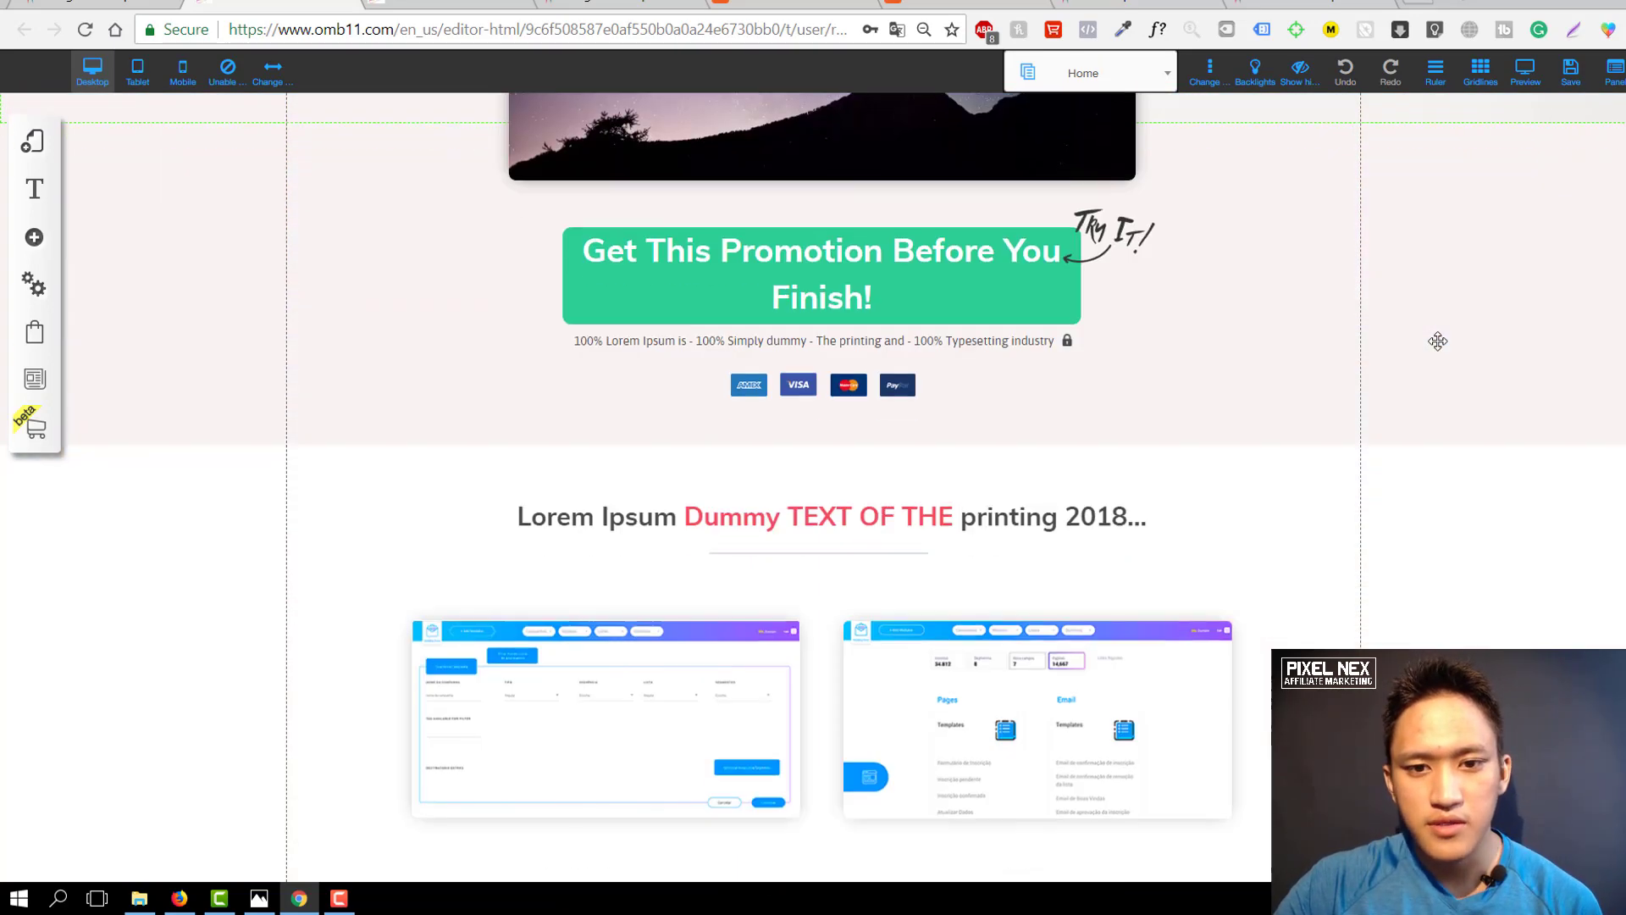
{"action": "scroll", "coordinate": [1437, 340], "scroll_direction": "down", "scroll_amount": 12}
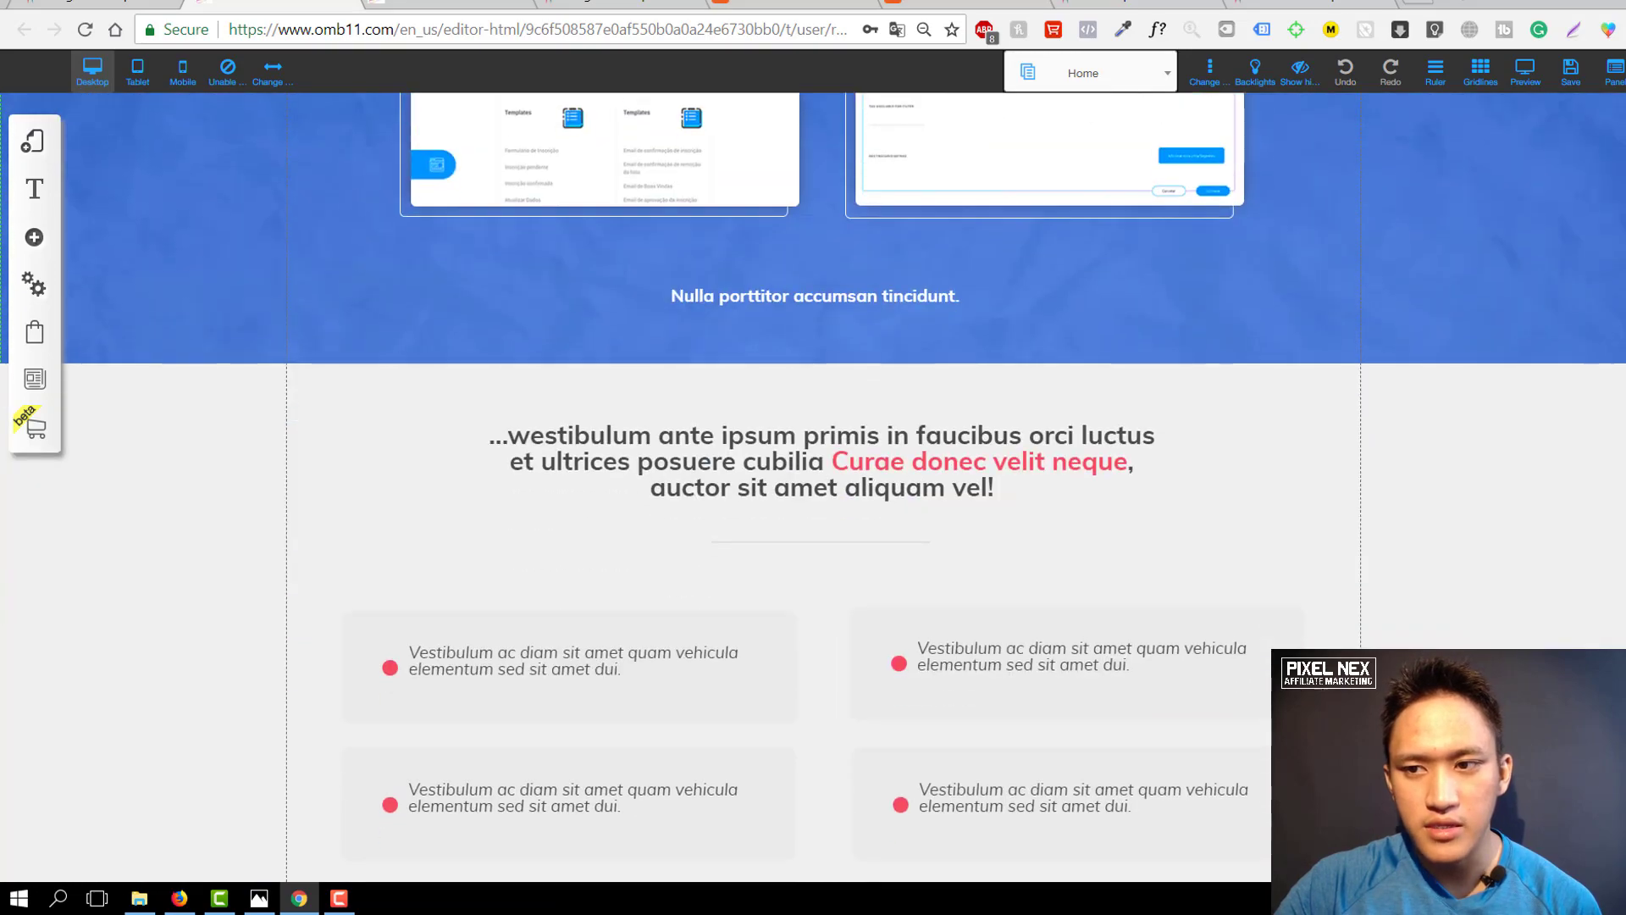
{"action": "scroll", "coordinate": [813, 487], "scroll_direction": "up", "scroll_amount": 15}
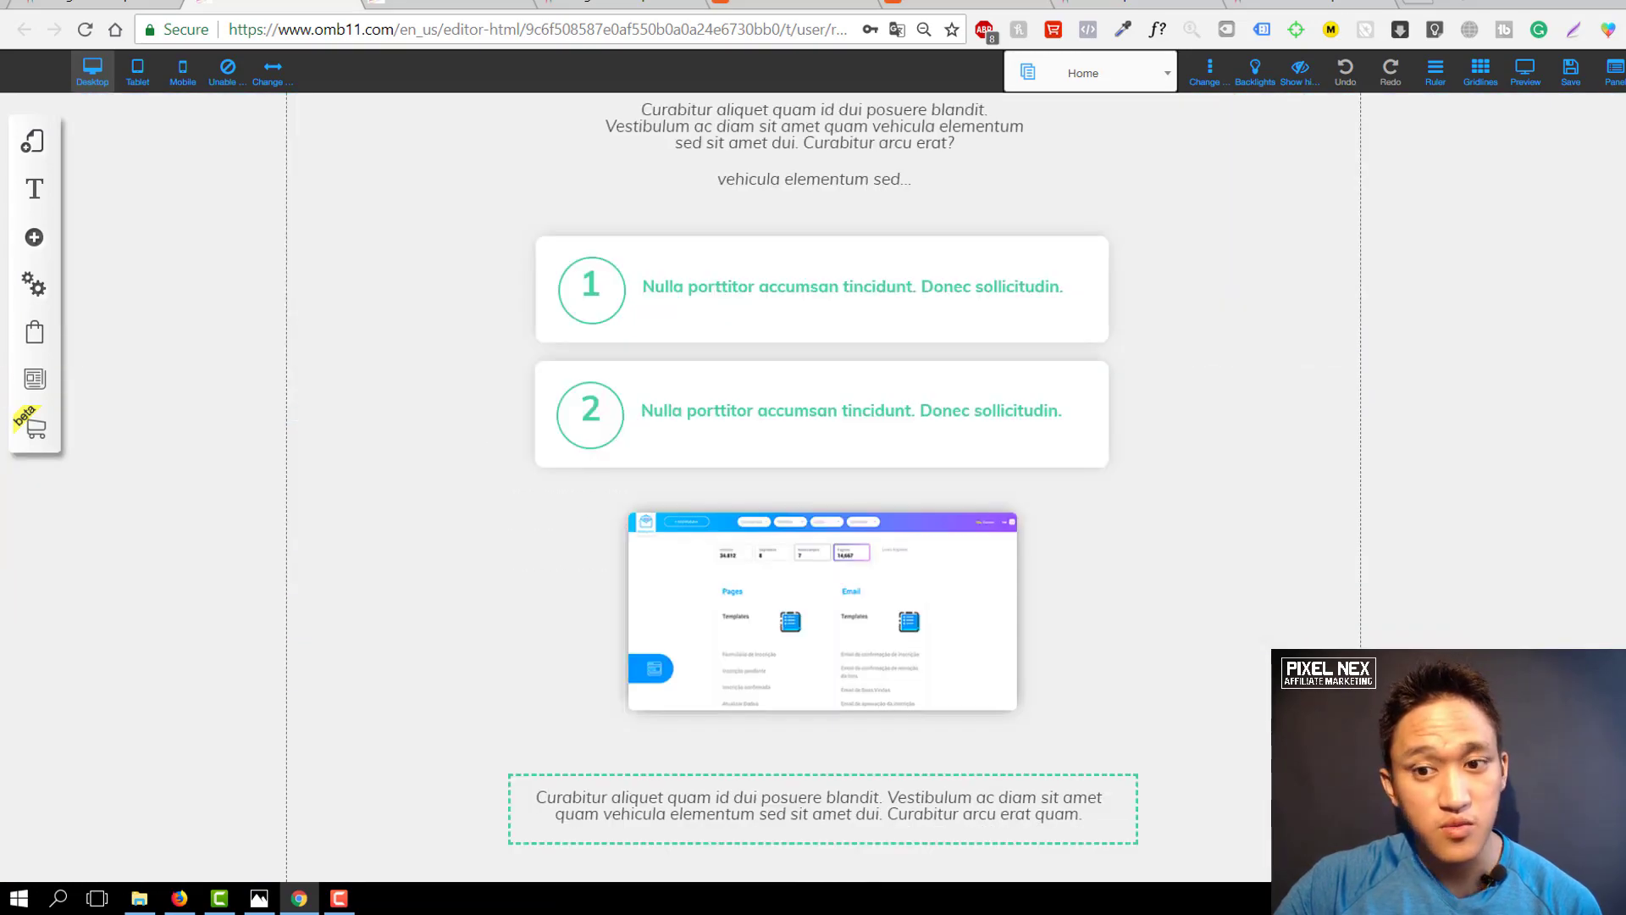
{"action": "scroll", "coordinate": [813, 487], "scroll_direction": "down", "scroll_amount": 20}
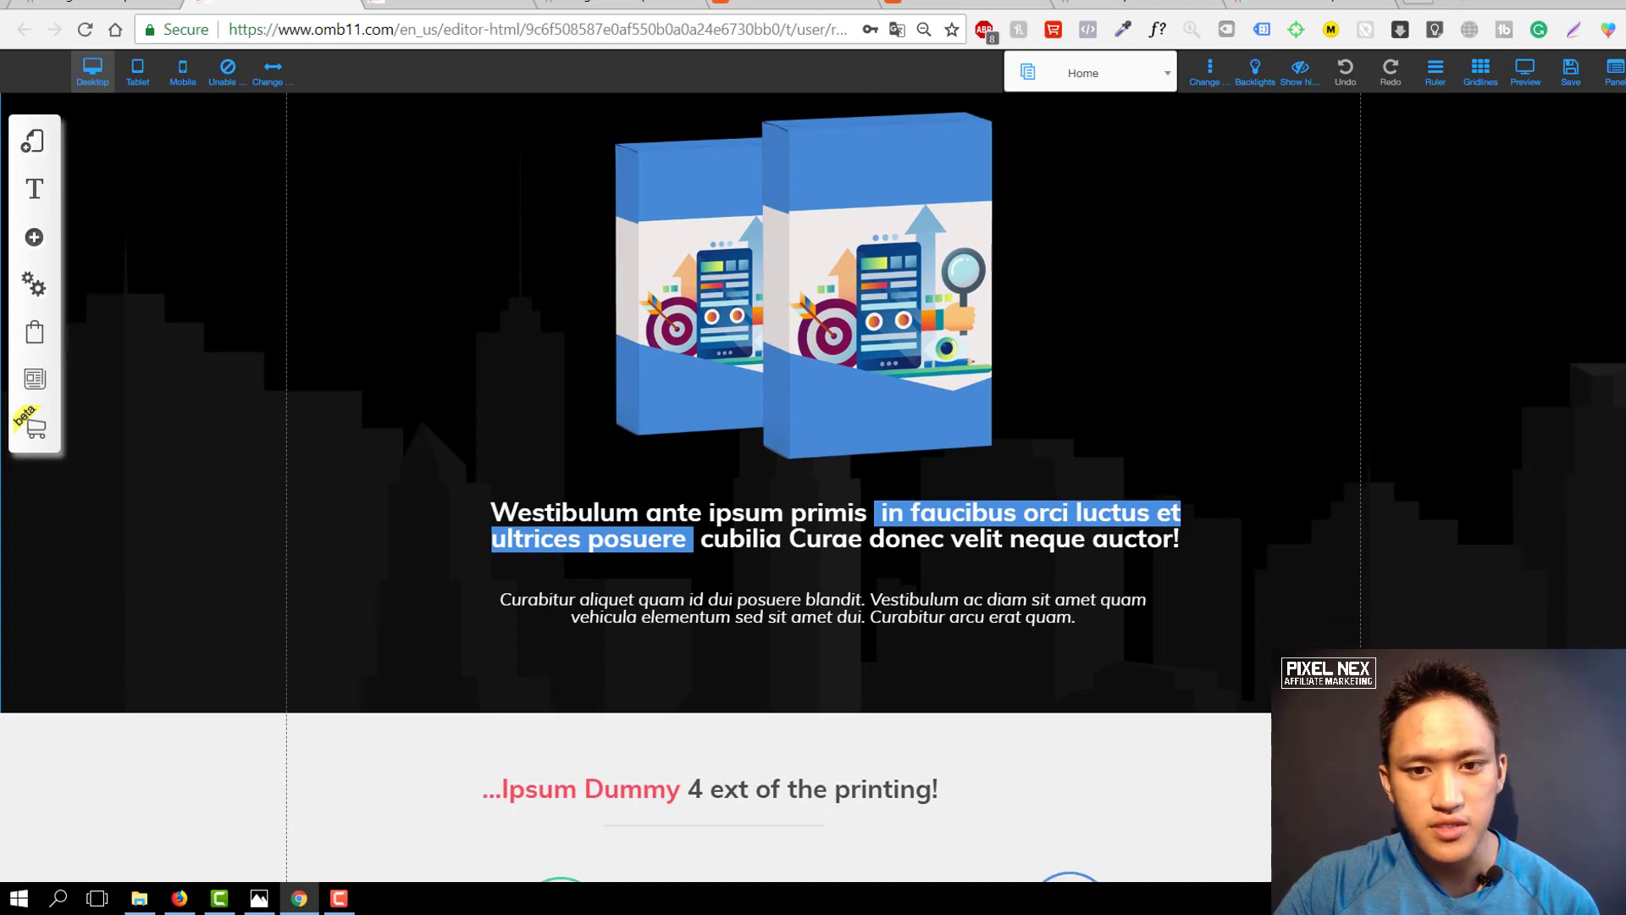
{"action": "scroll", "coordinate": [814, 422], "scroll_direction": "up", "scroll_amount": 10}
{"action": "scroll", "coordinate": [815, 422], "scroll_direction": "down", "scroll_amount": 2}
{"action": "scroll", "coordinate": [815, 422], "scroll_direction": "up", "scroll_amount": 8}
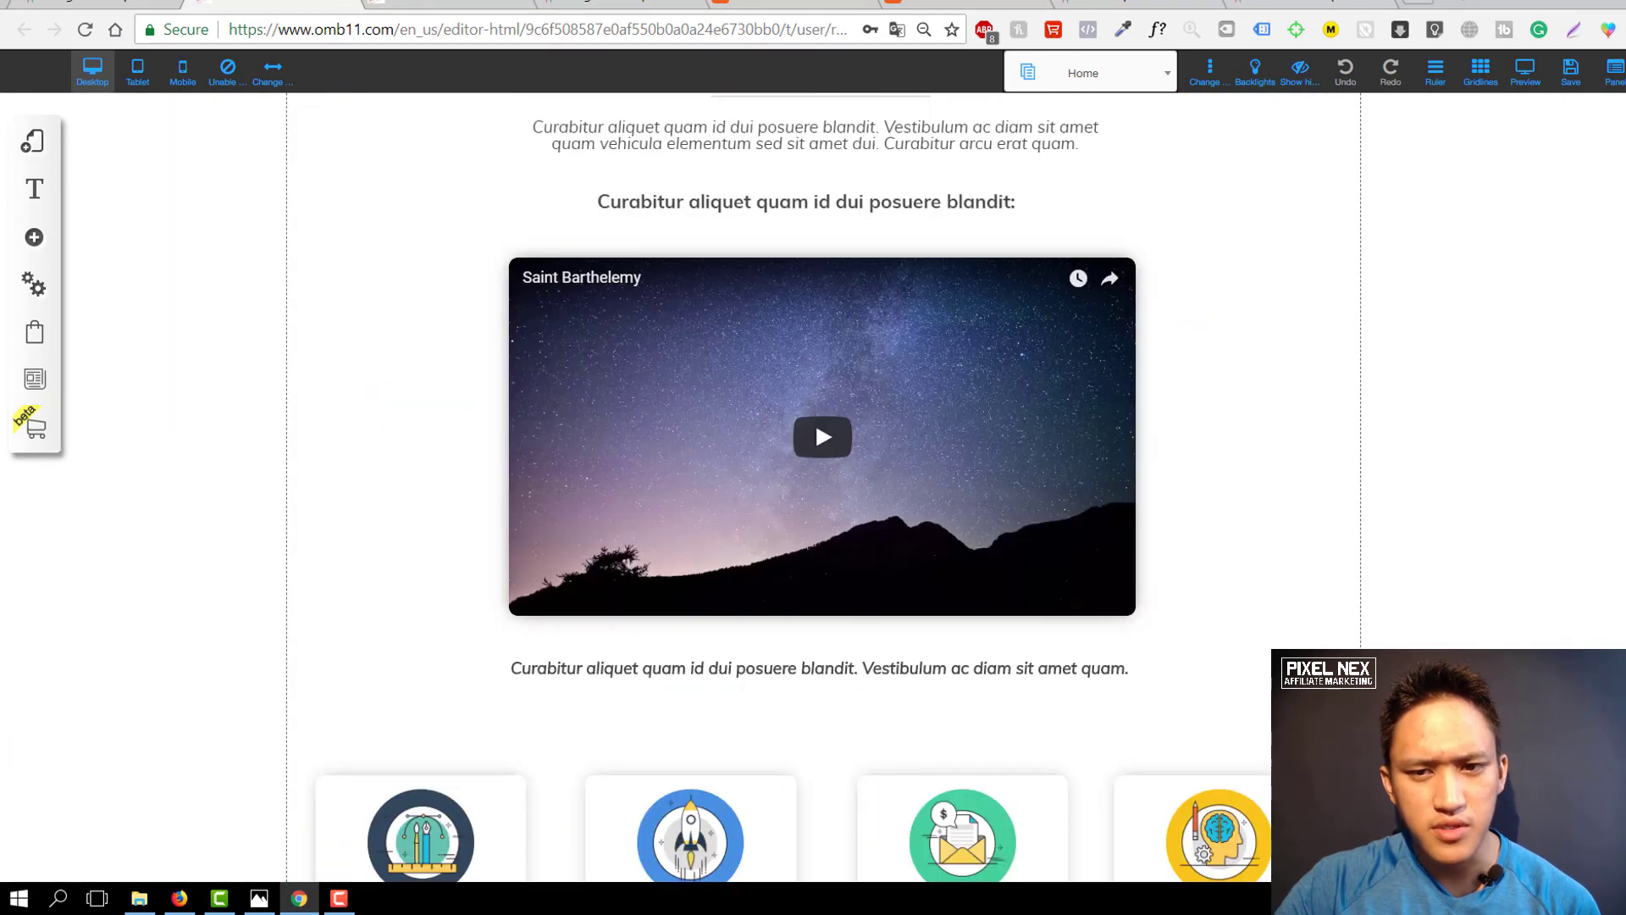
{"action": "scroll", "coordinate": [815, 422], "scroll_direction": "down", "scroll_amount": 15}
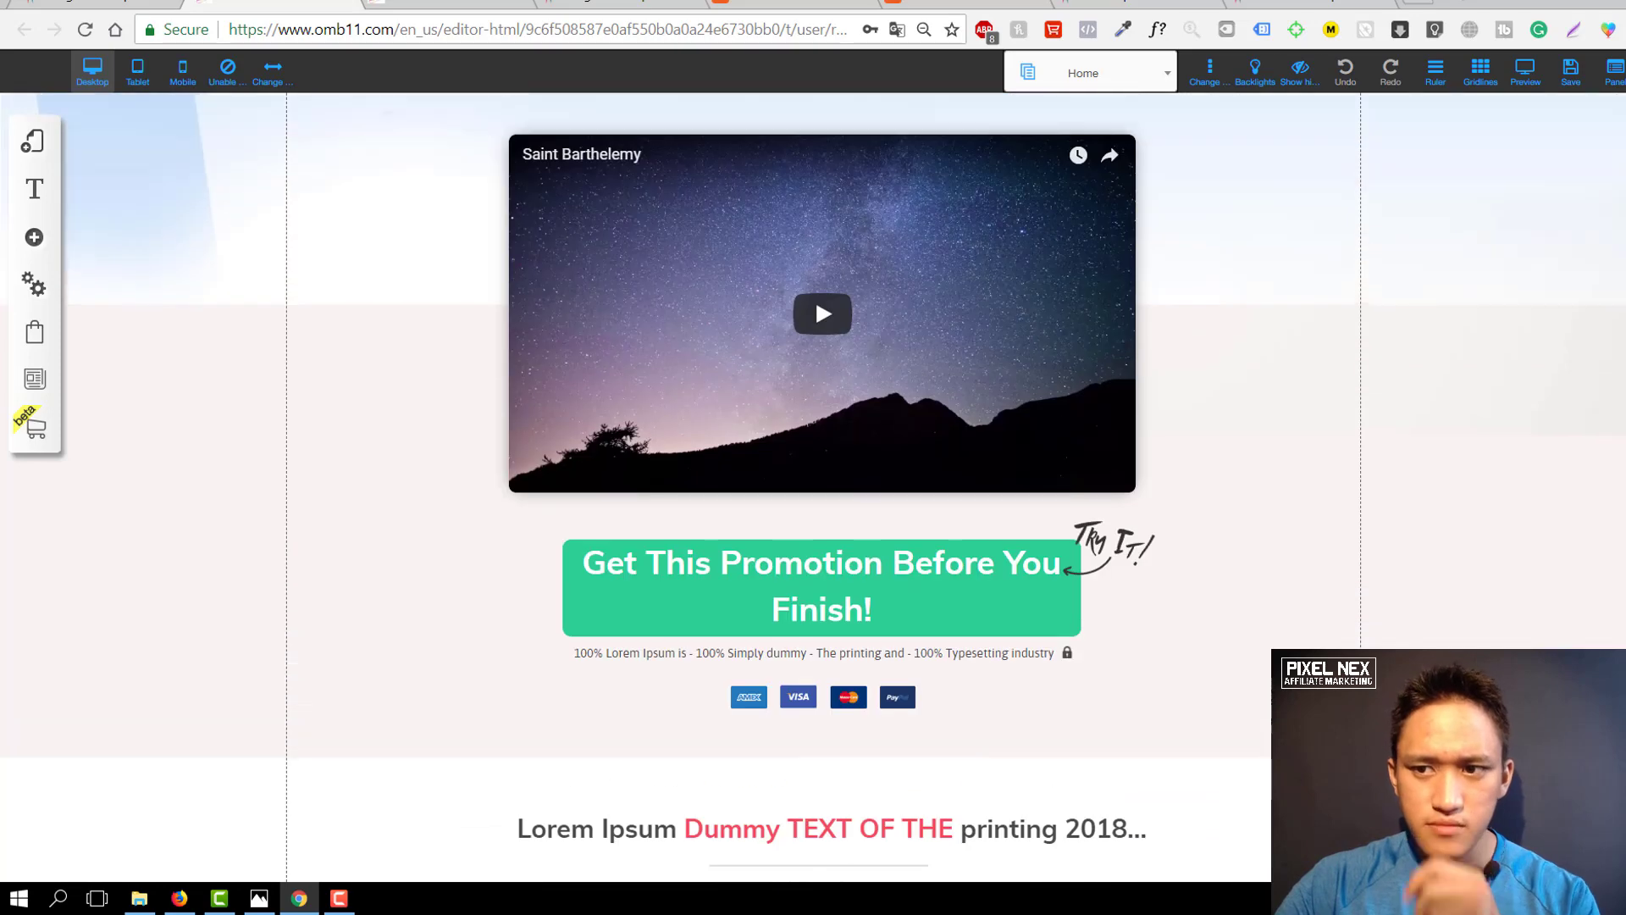
Save the JVZoo seller funnel page and register its site under the URL name jvzoofunnel.
{"action": "left_click", "coordinate": [1570, 85]}
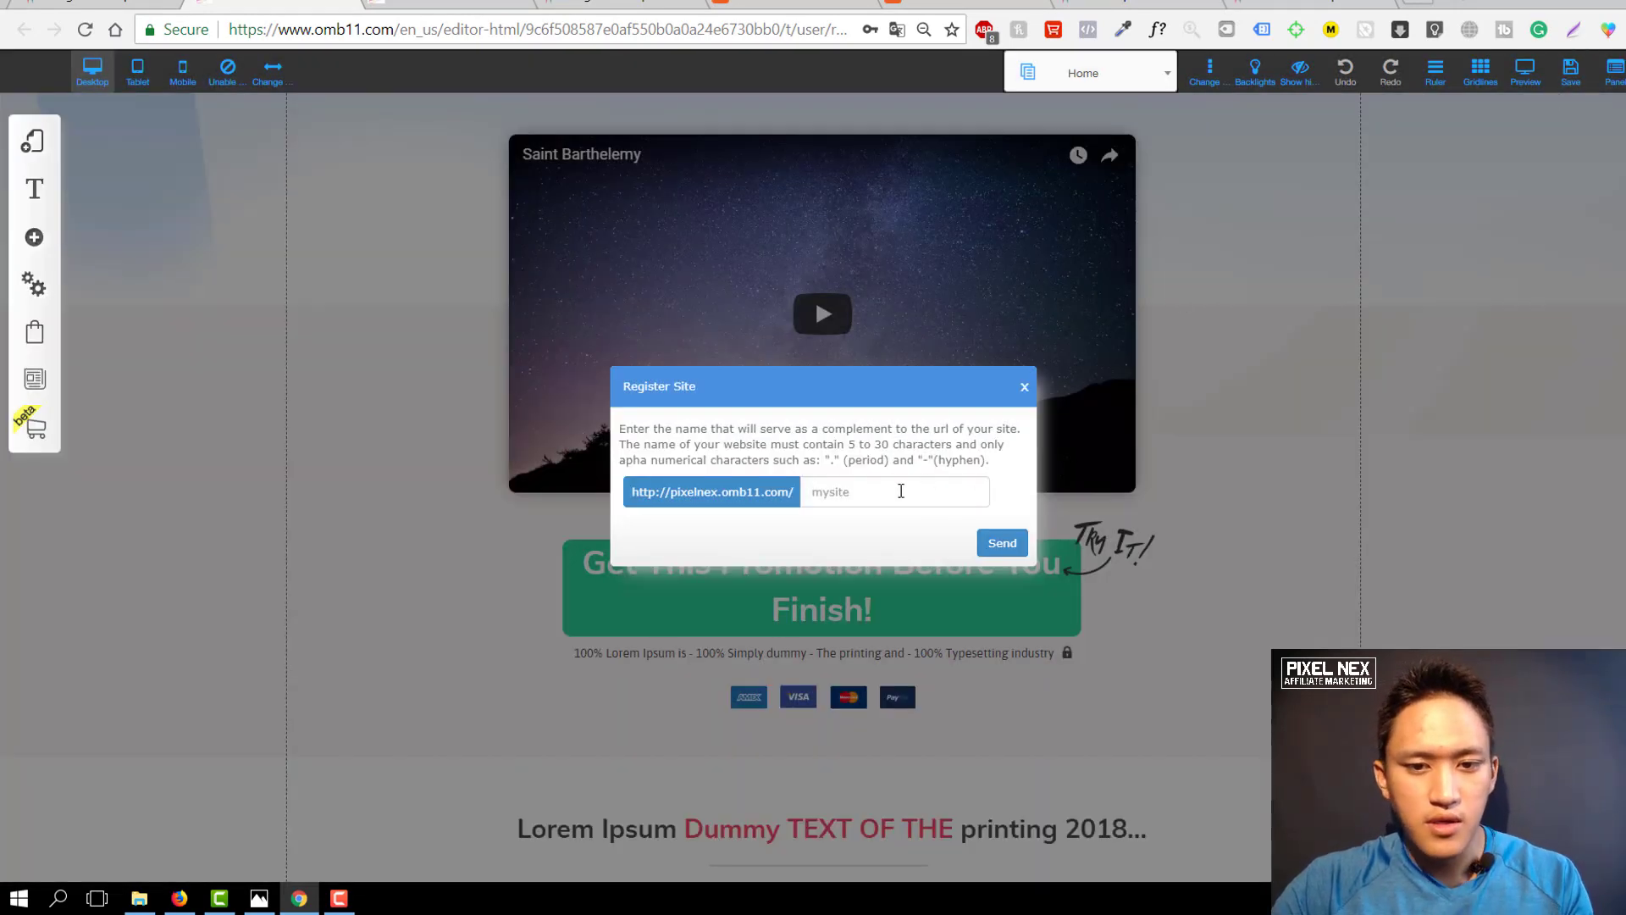
{"action": "left_click", "coordinate": [900, 492]}
{"action": "type", "text": "jv"}
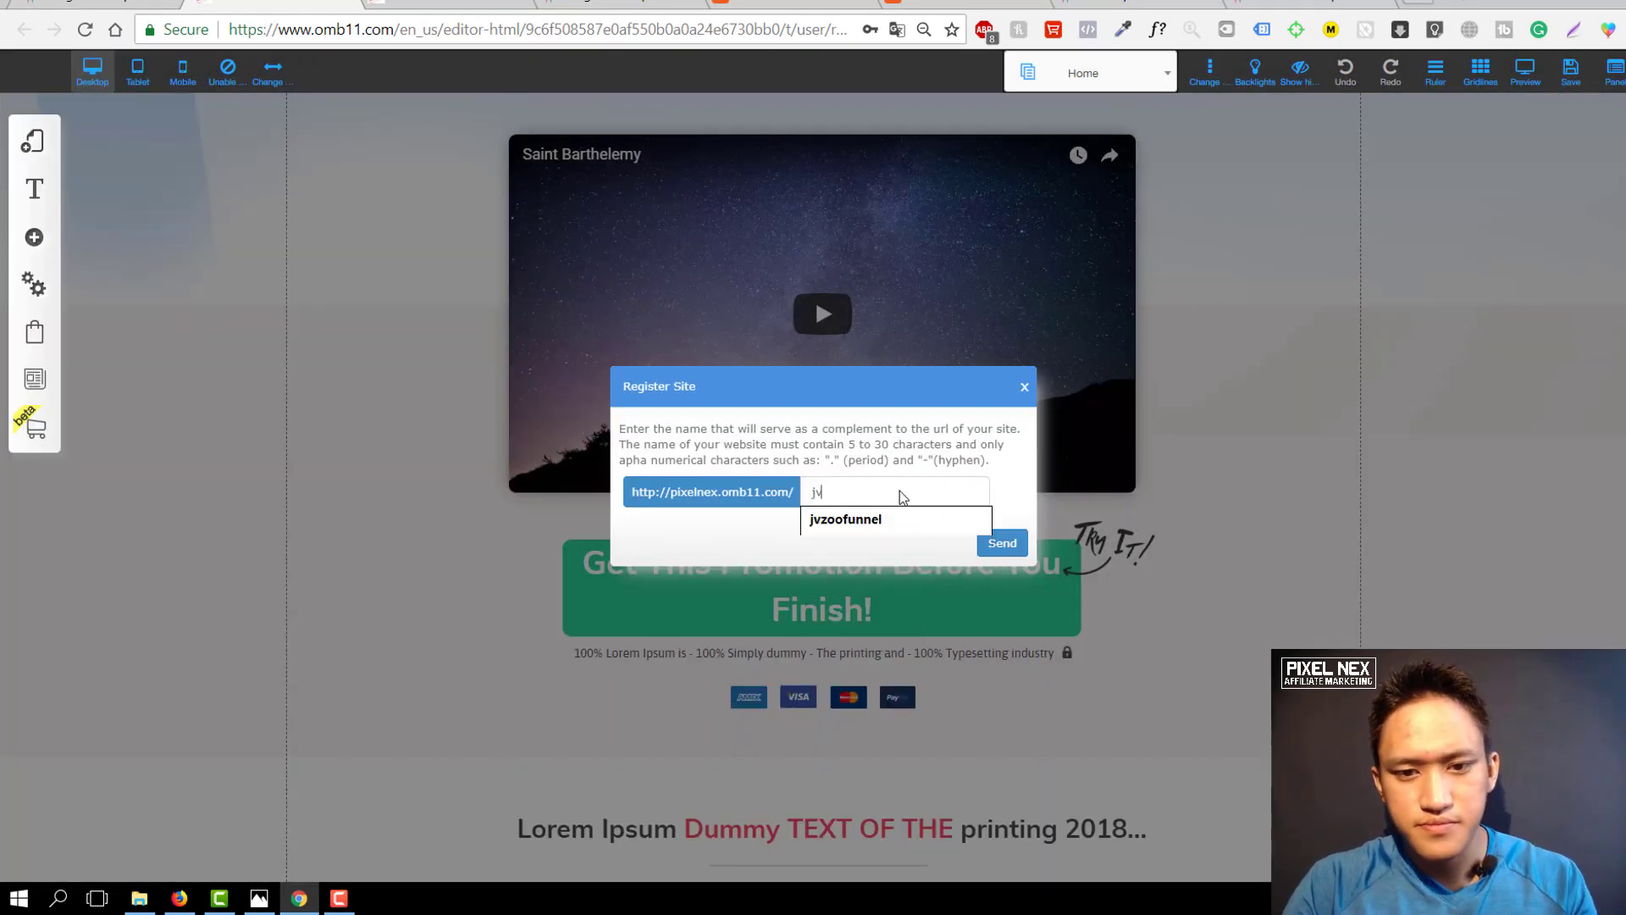
{"action": "type", "text": "zoo"}
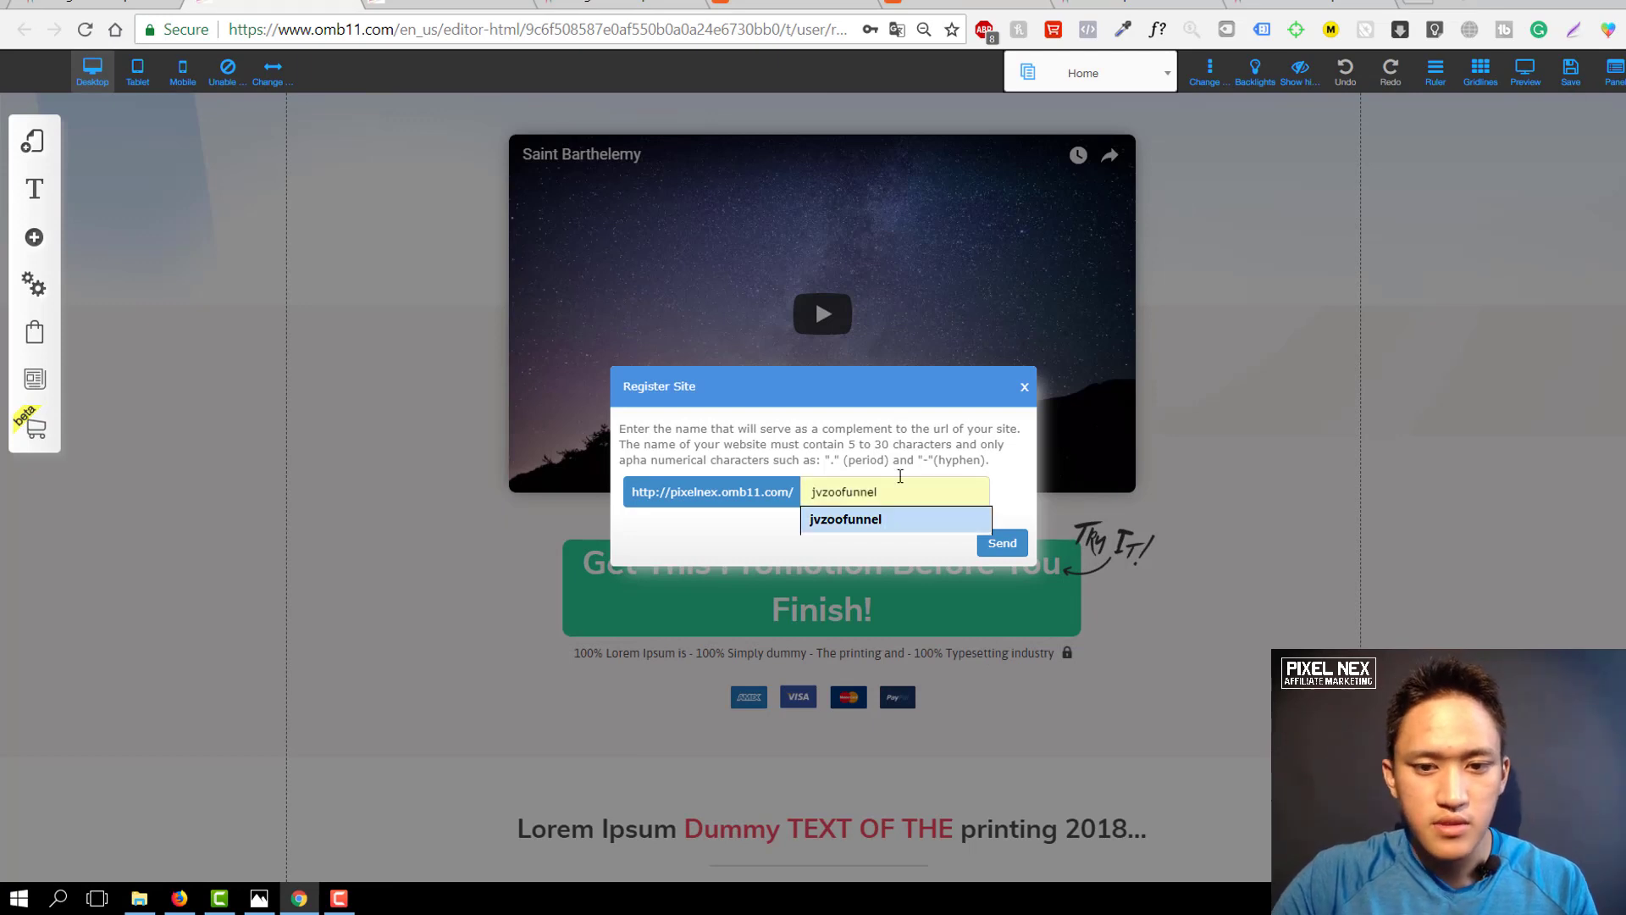
{"action": "type", "text": "funnel"}
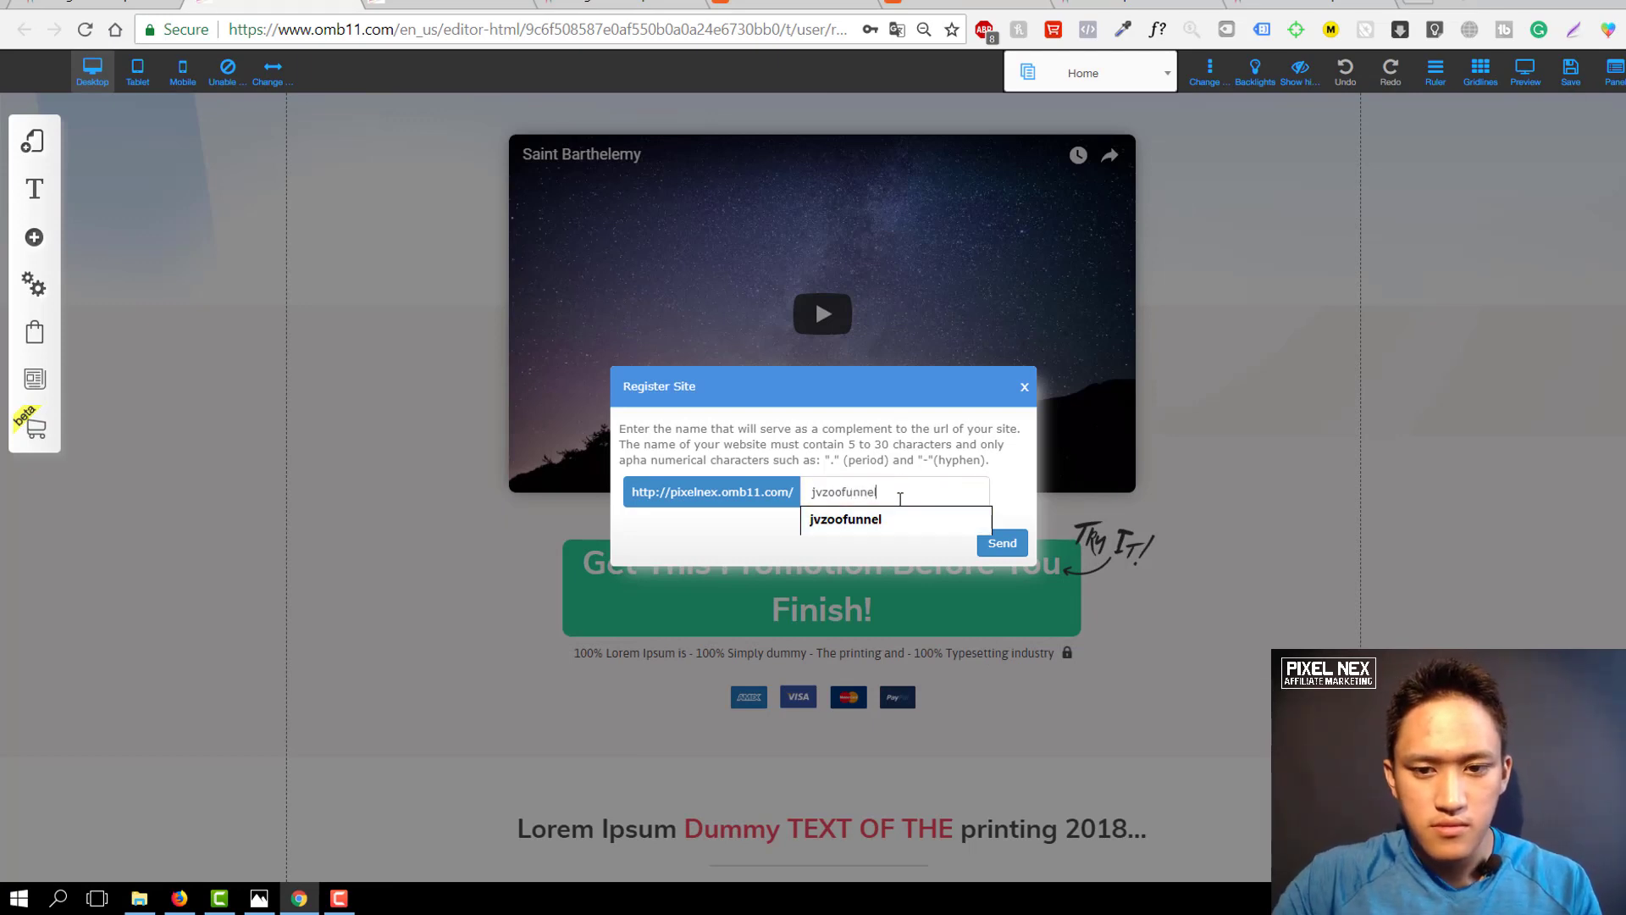
{"action": "left_click", "coordinate": [998, 508]}
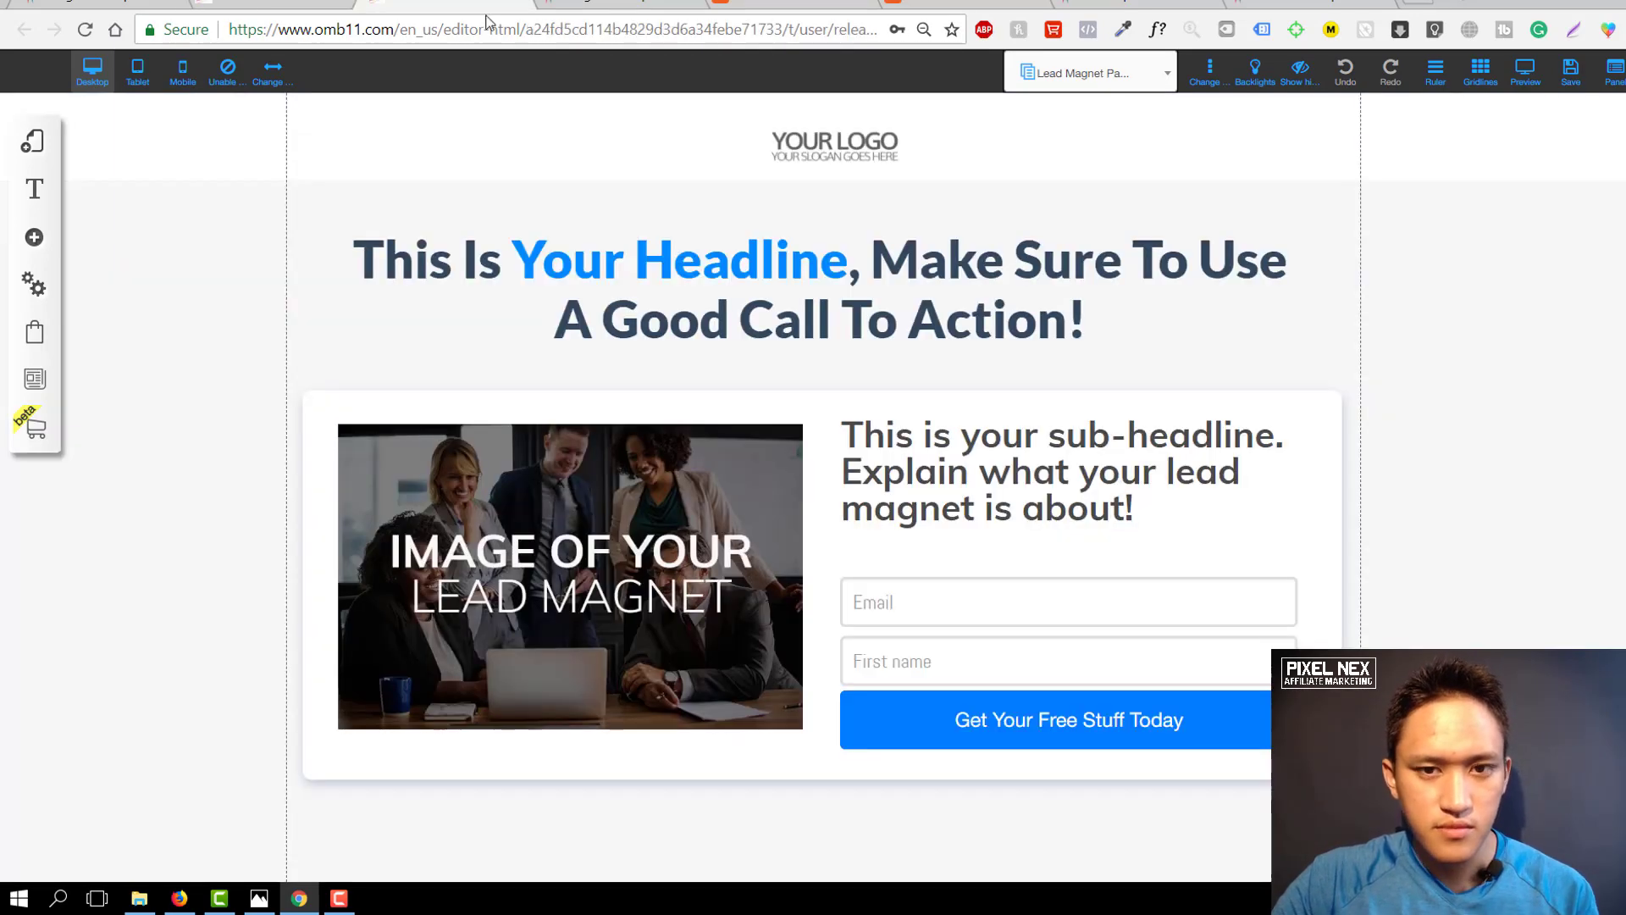
Save the Lead Magnet Funnel page and register its site under the URL name memberjvzoo.
{"action": "left_click", "coordinate": [1570, 84]}
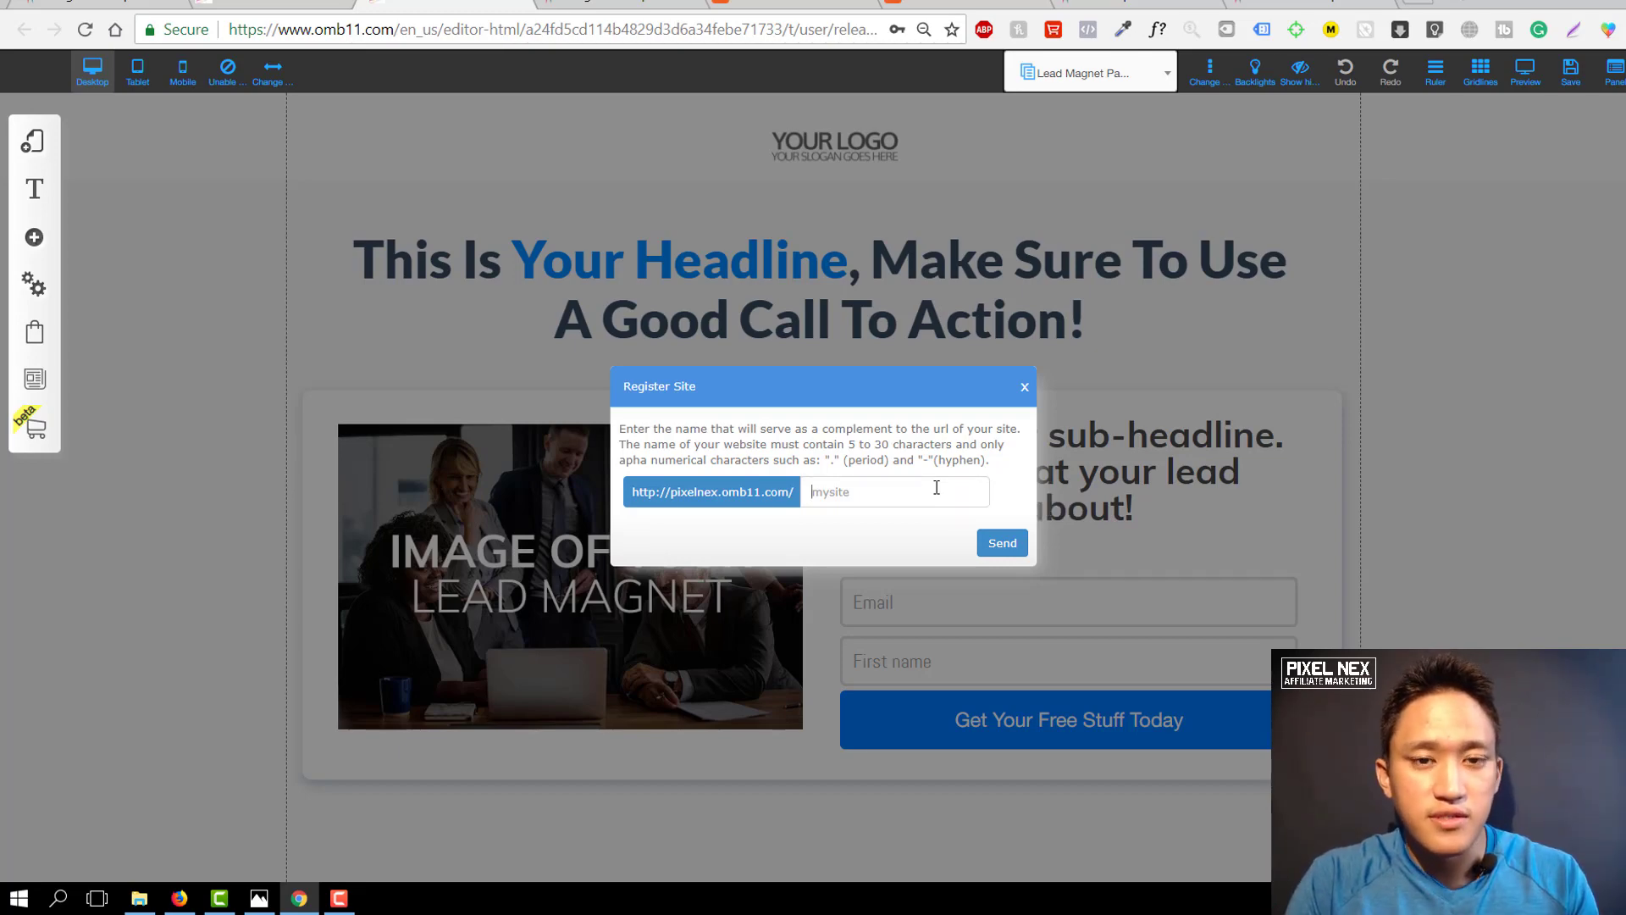
{"action": "type", "text": "mem"}
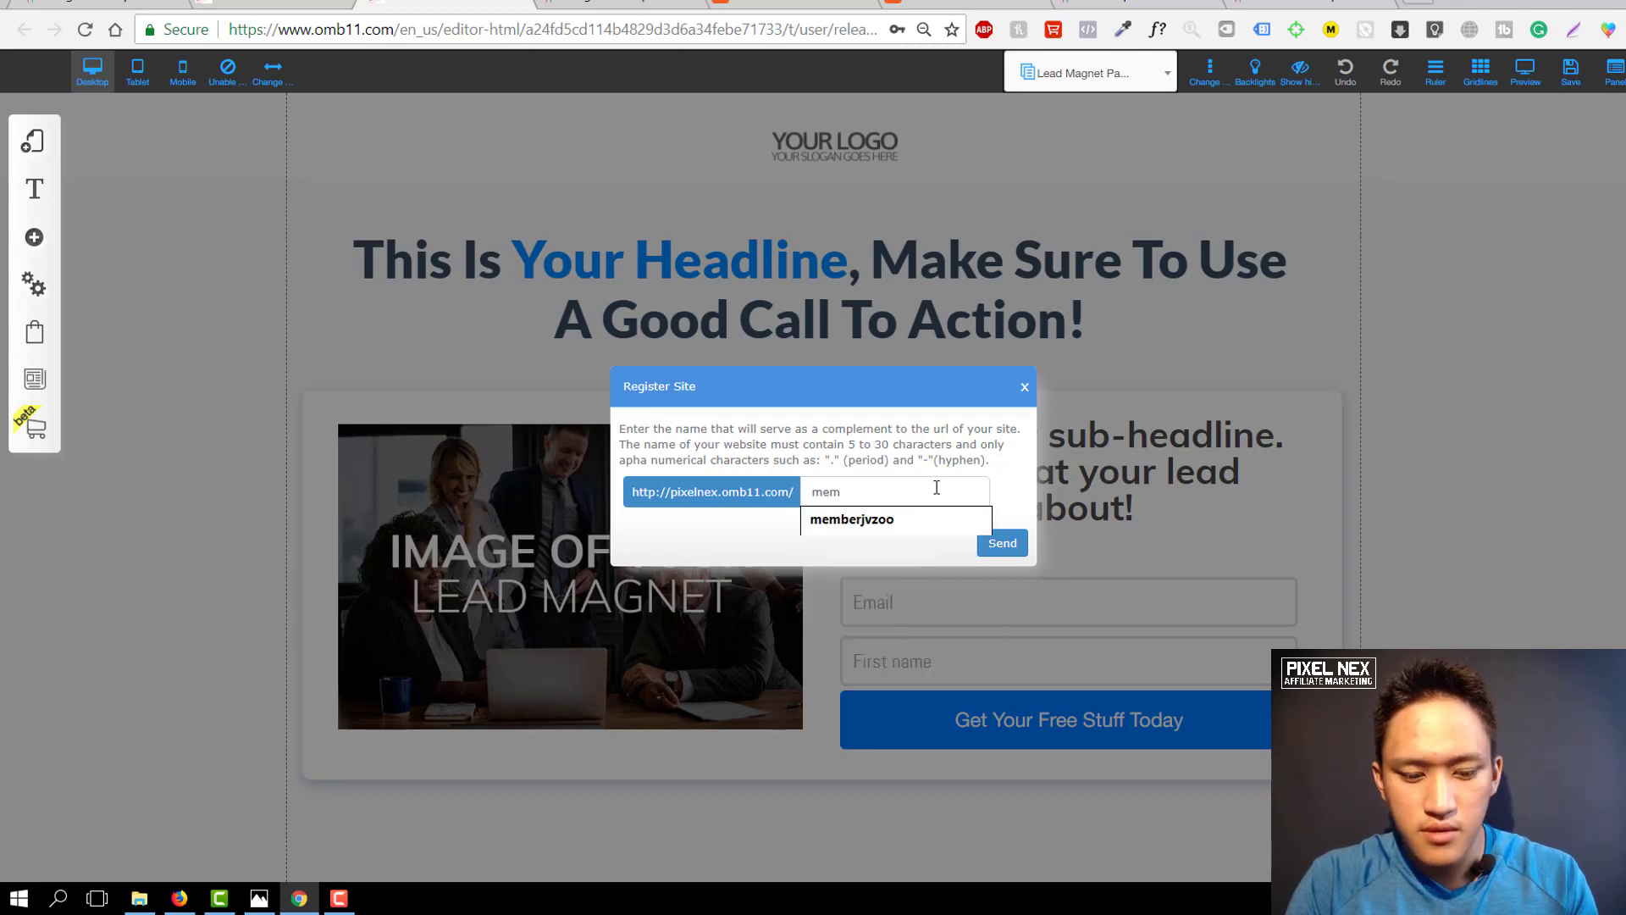
{"action": "type", "text": "berjv"}
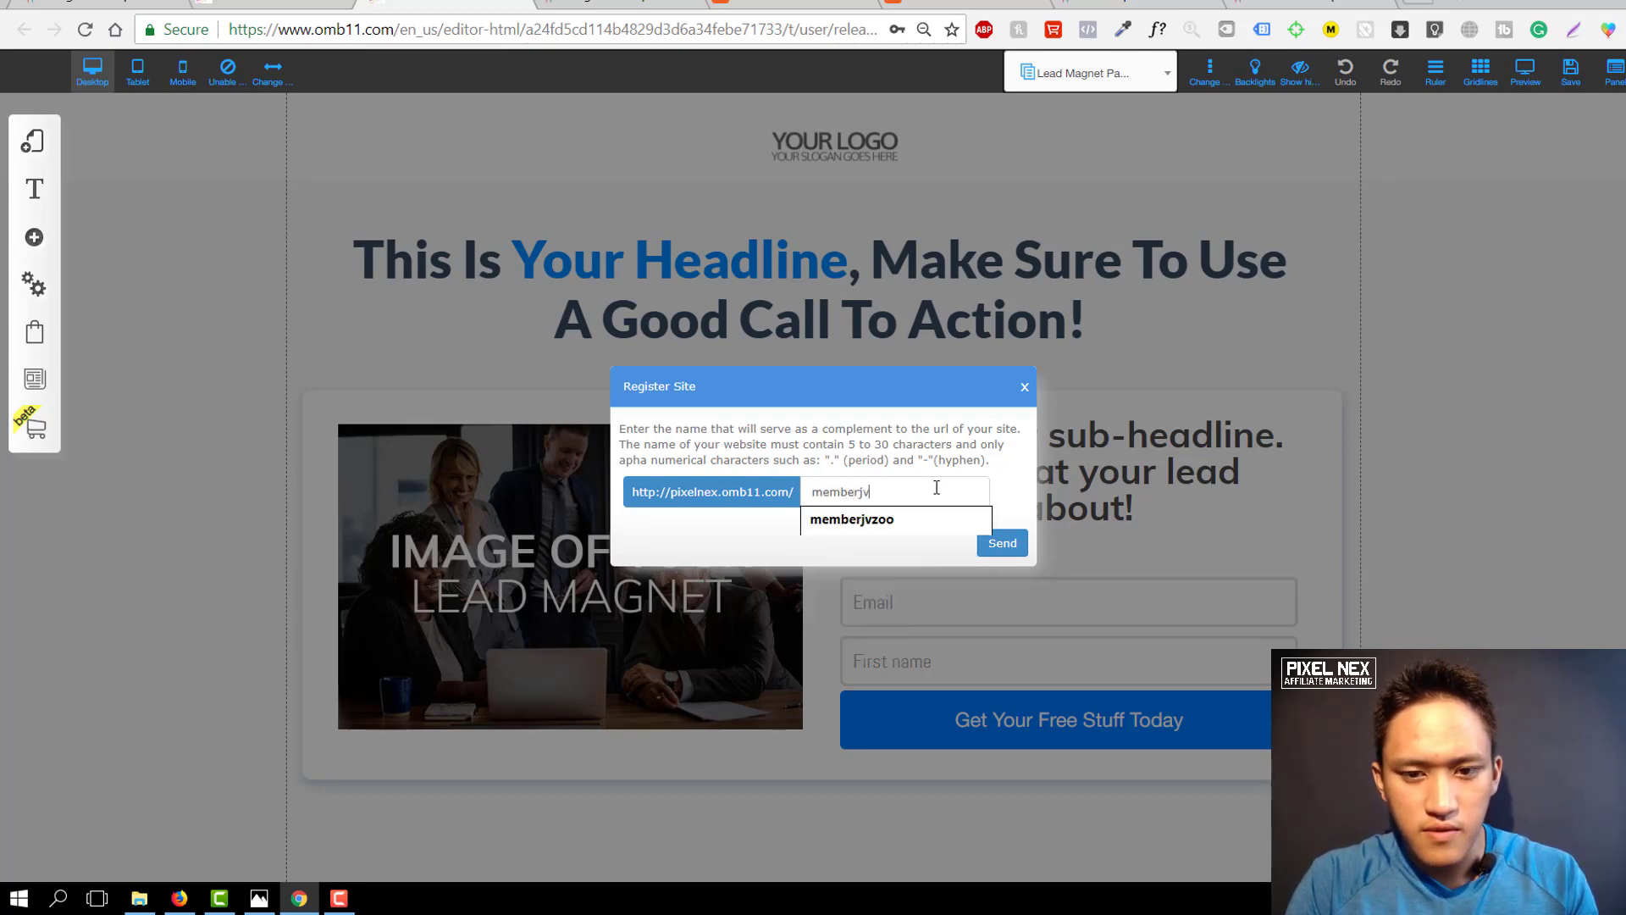
{"action": "type", "text": "zoo"}
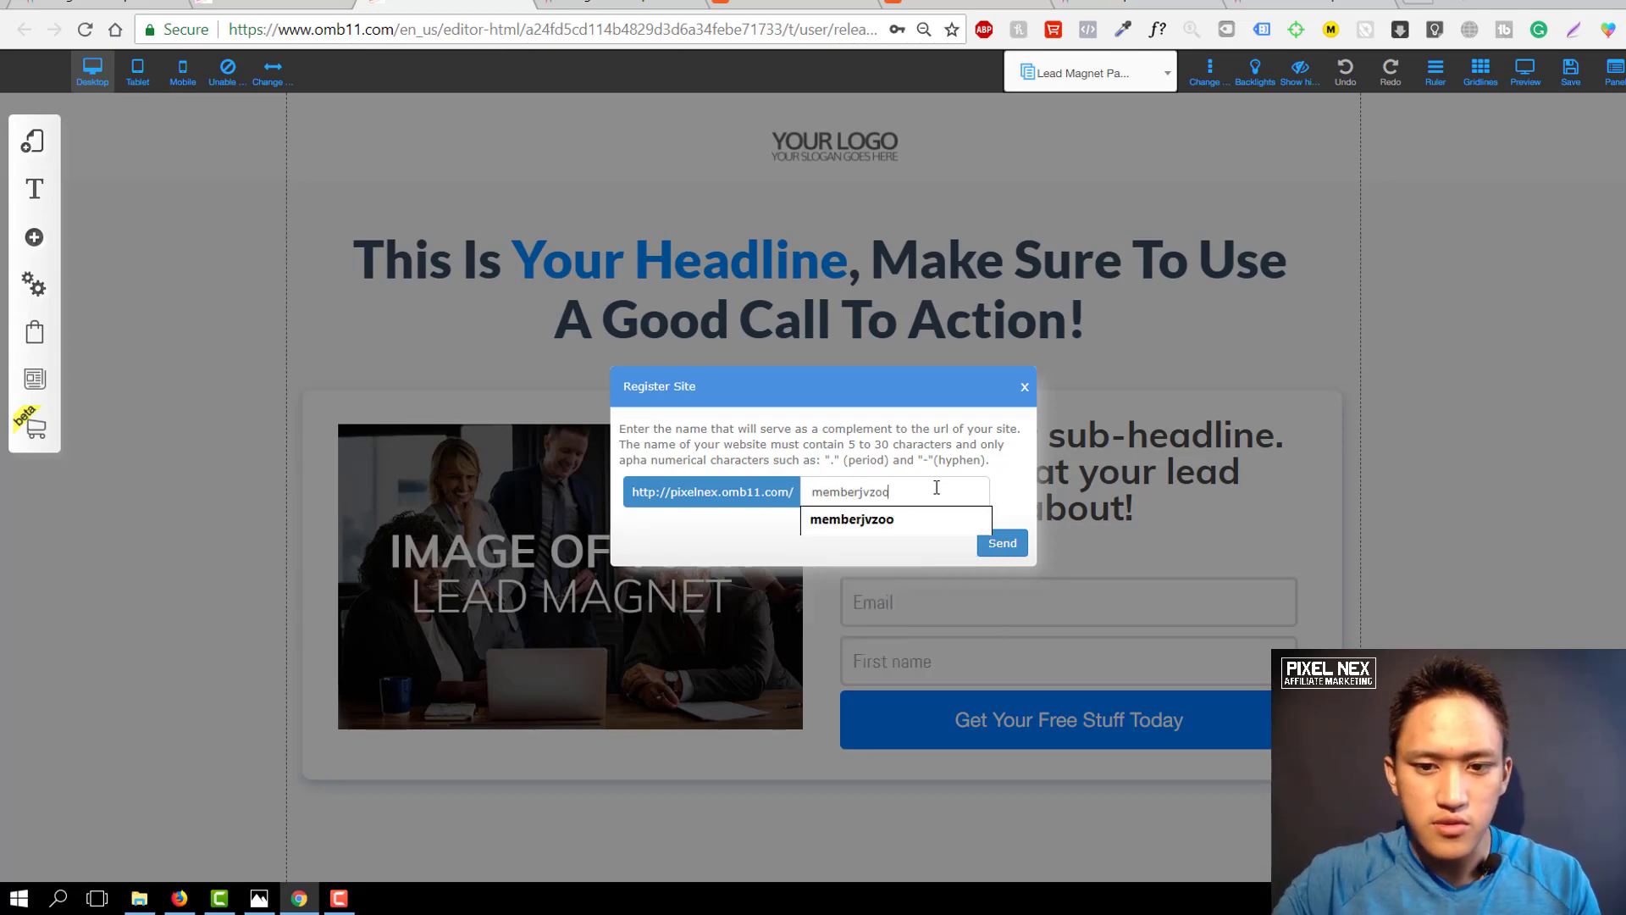
{"action": "left_click", "coordinate": [1000, 555]}
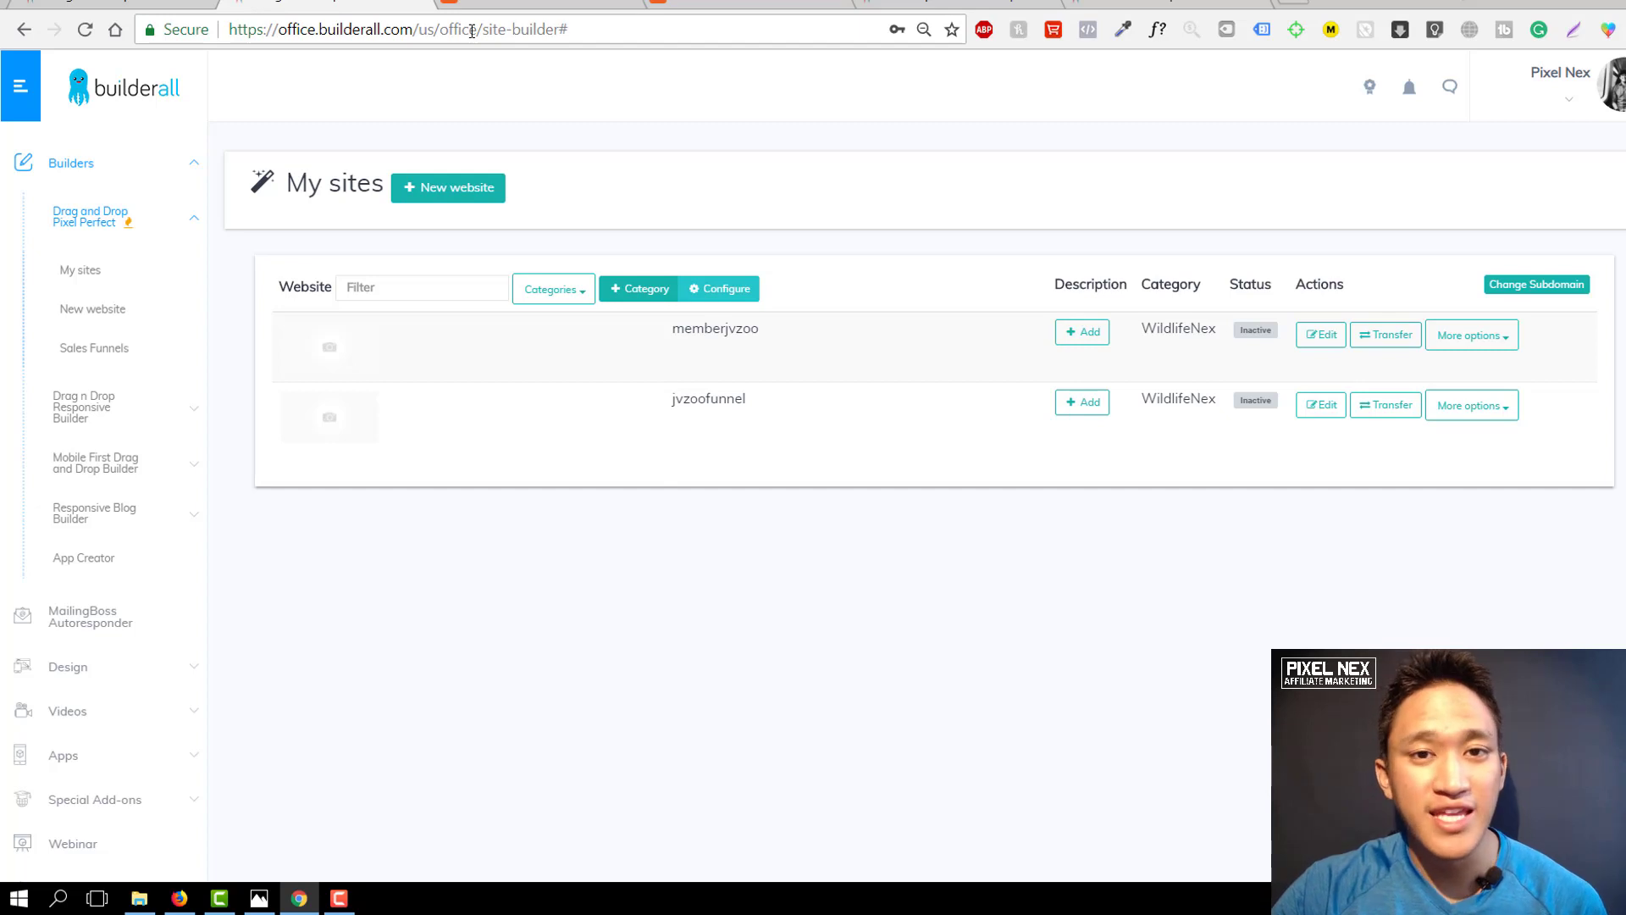
Switch to the Namecheap domain list and open the management details of wildlifenex.com.
{"action": "left_click", "coordinate": [539, 2]}
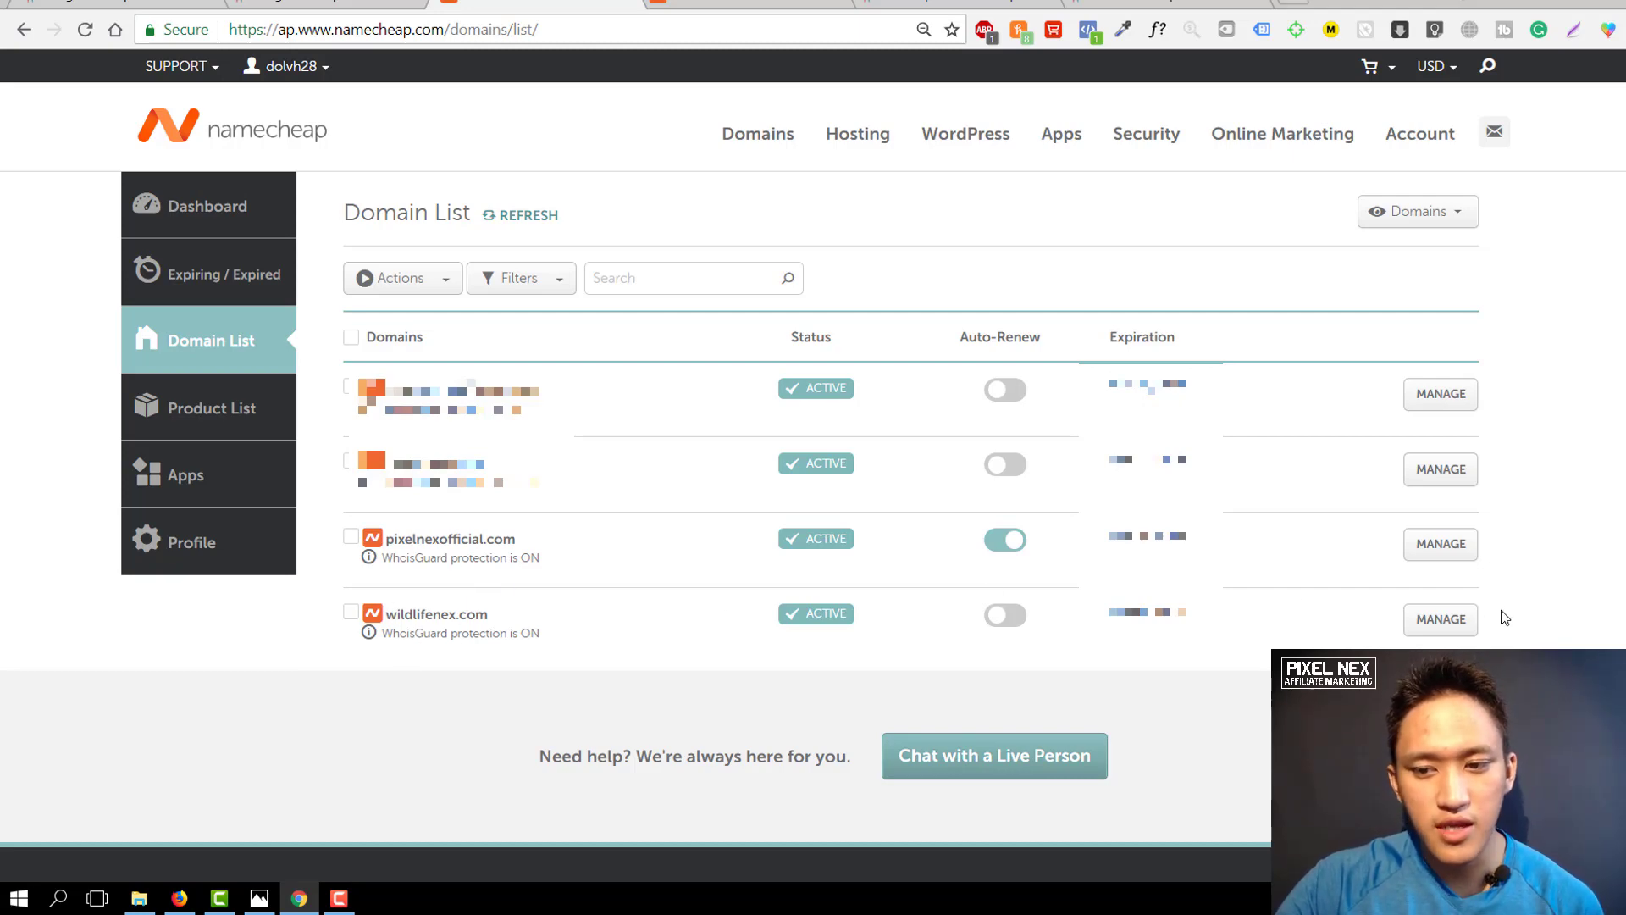
{"action": "left_click", "coordinate": [1427, 633]}
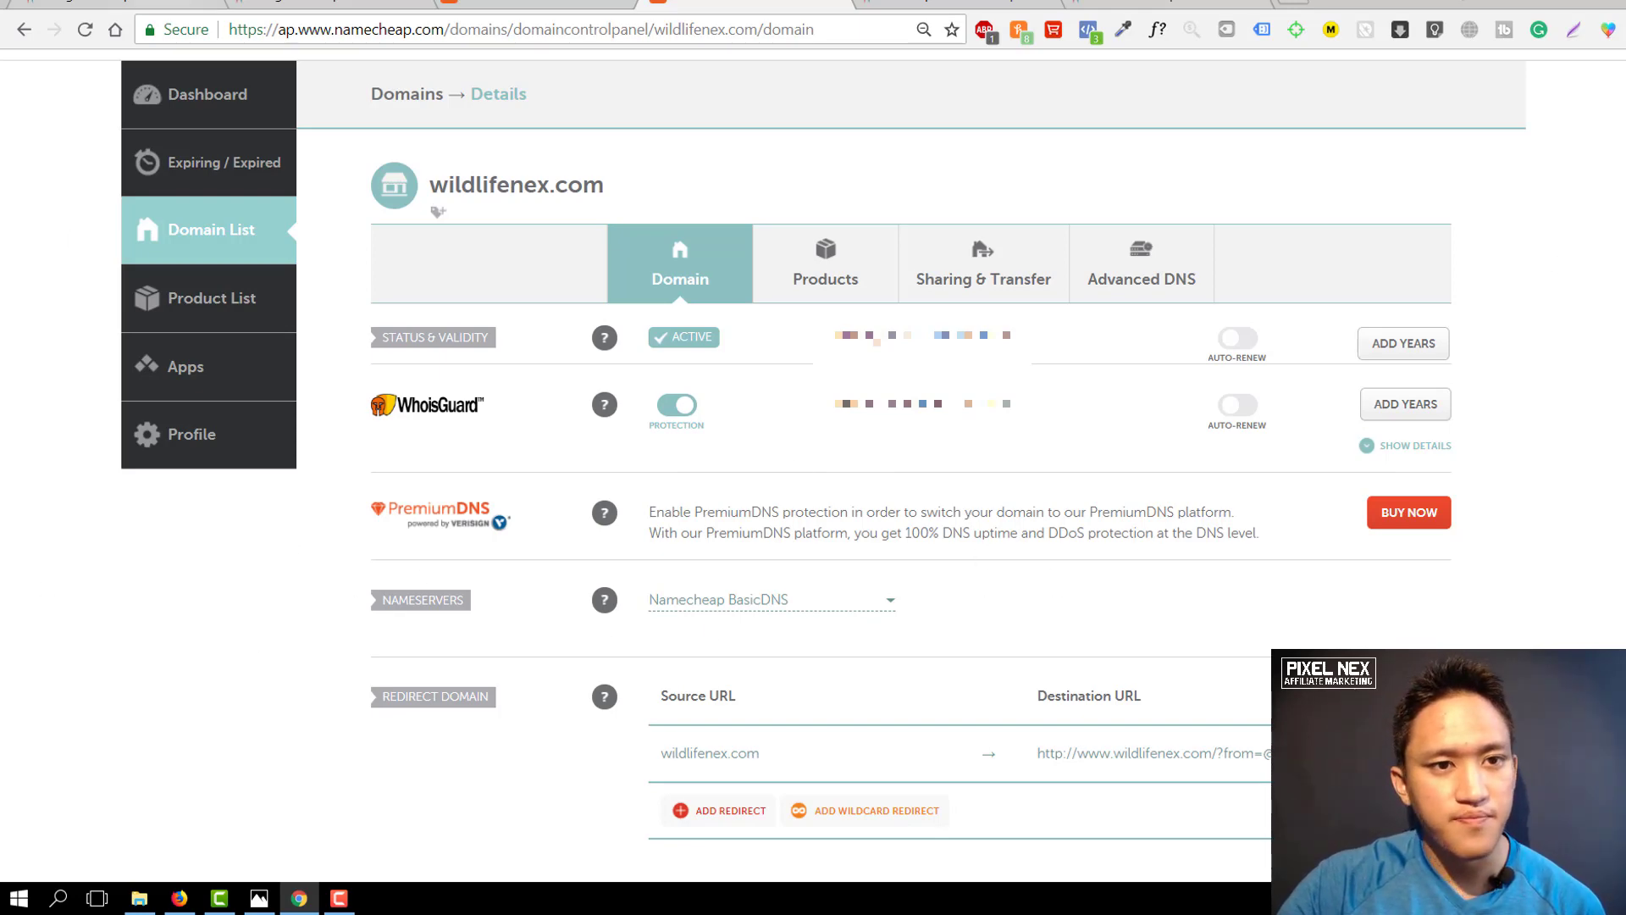
Back in Builderall's site list, start connecting a custom domain to the jvzoofunnel site and enter wildlifenex.com.
{"action": "left_click", "coordinate": [208, 5]}
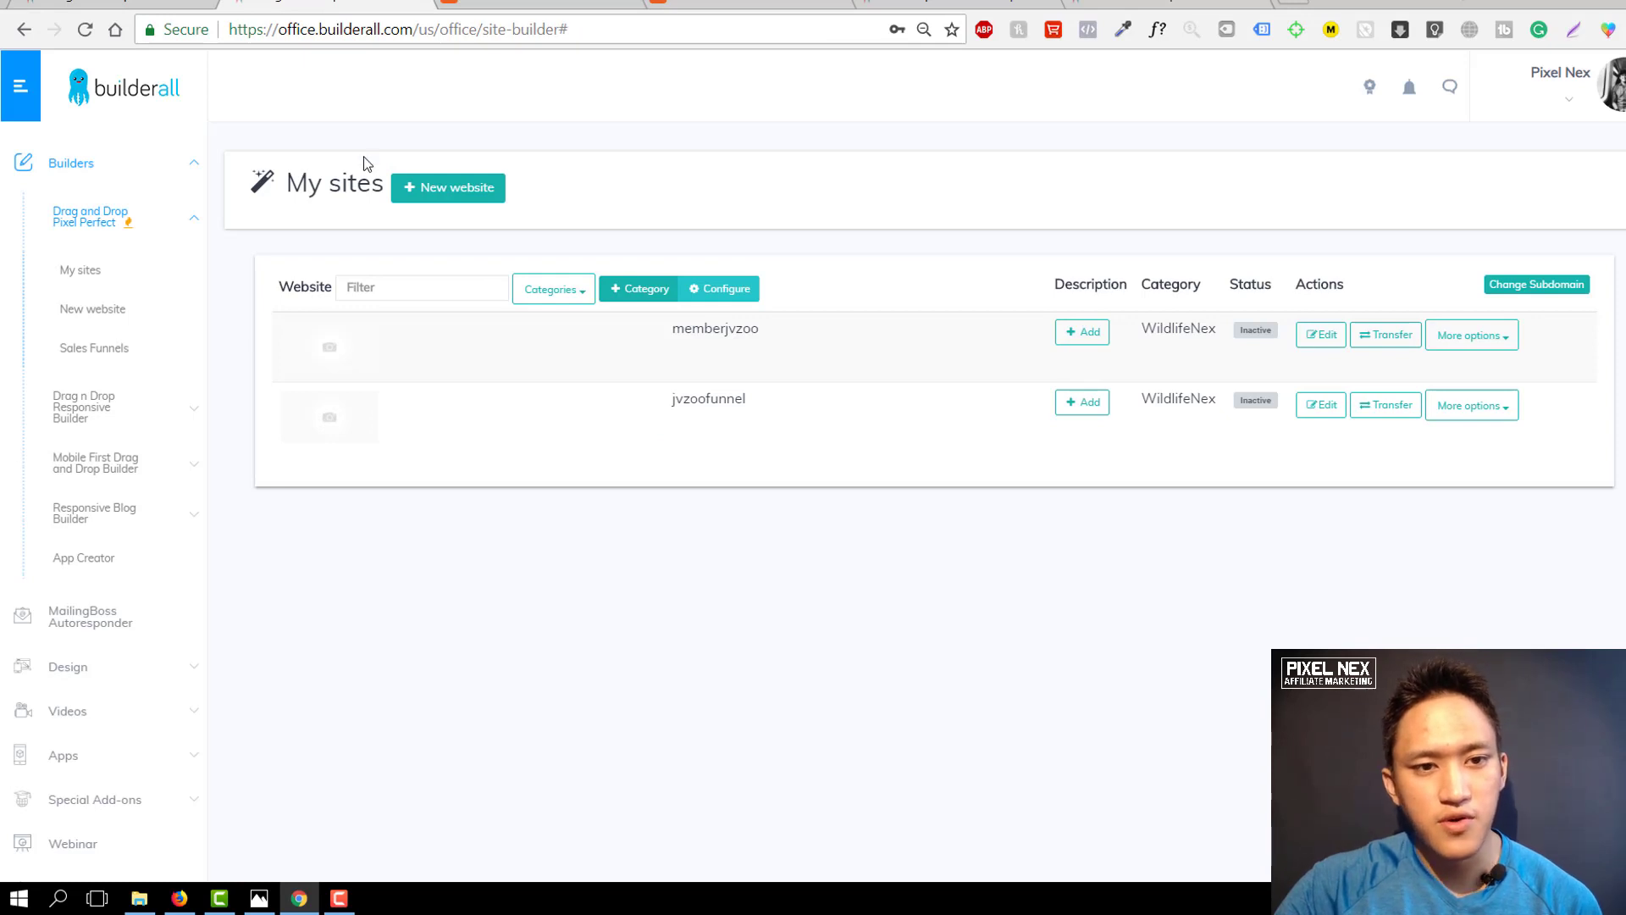
{"action": "left_click", "coordinate": [1501, 414]}
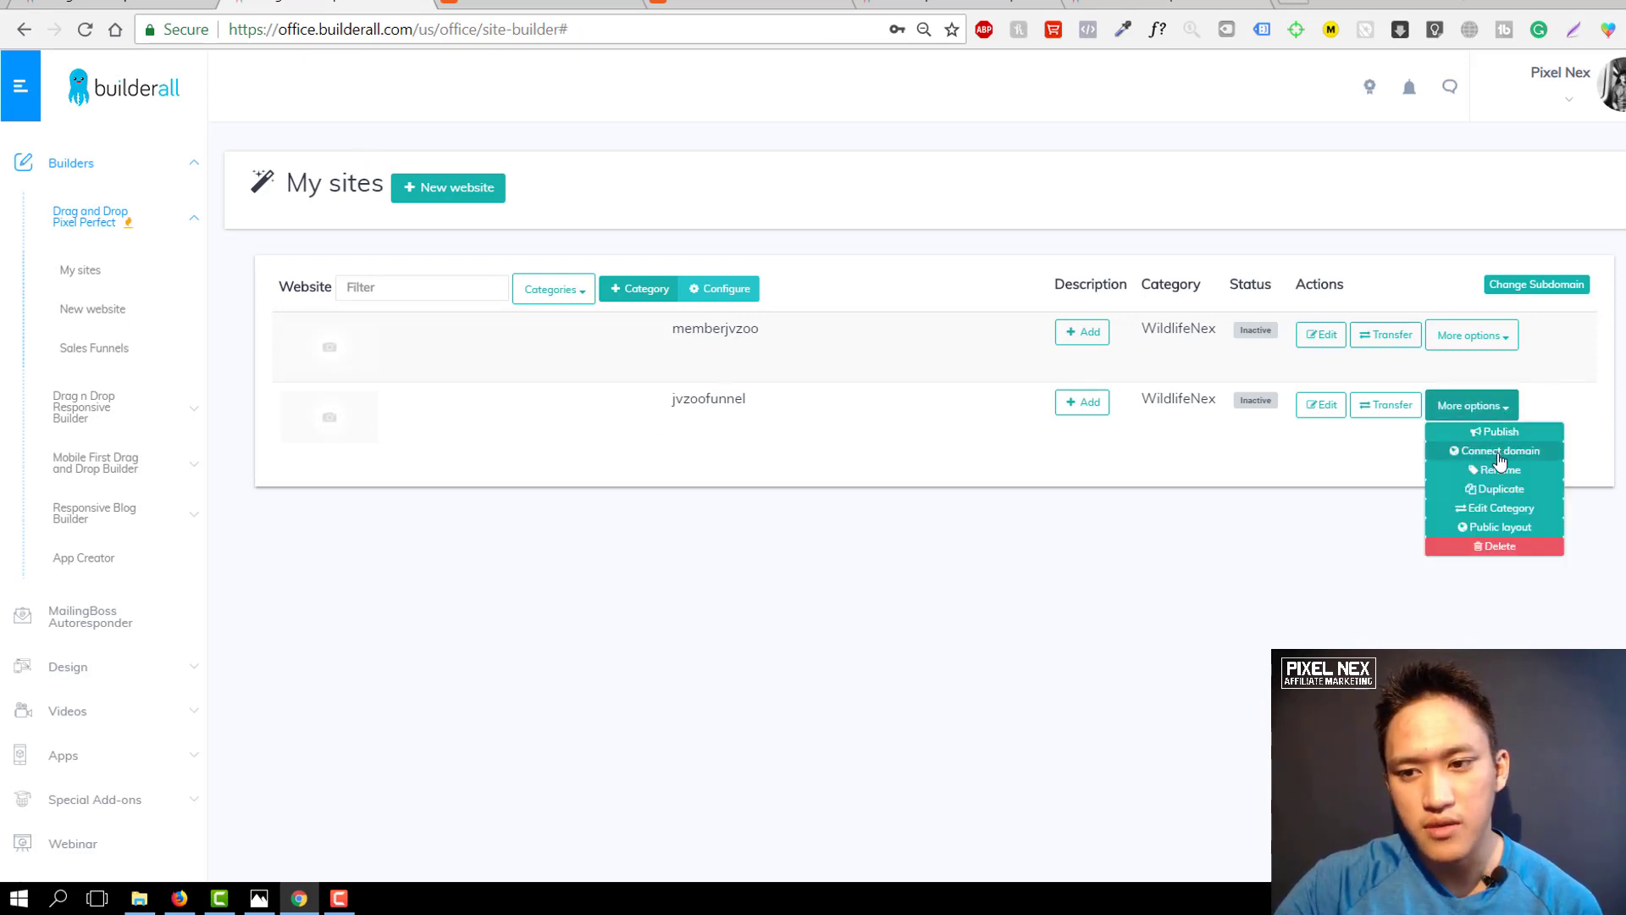
{"action": "left_click", "coordinate": [1499, 453]}
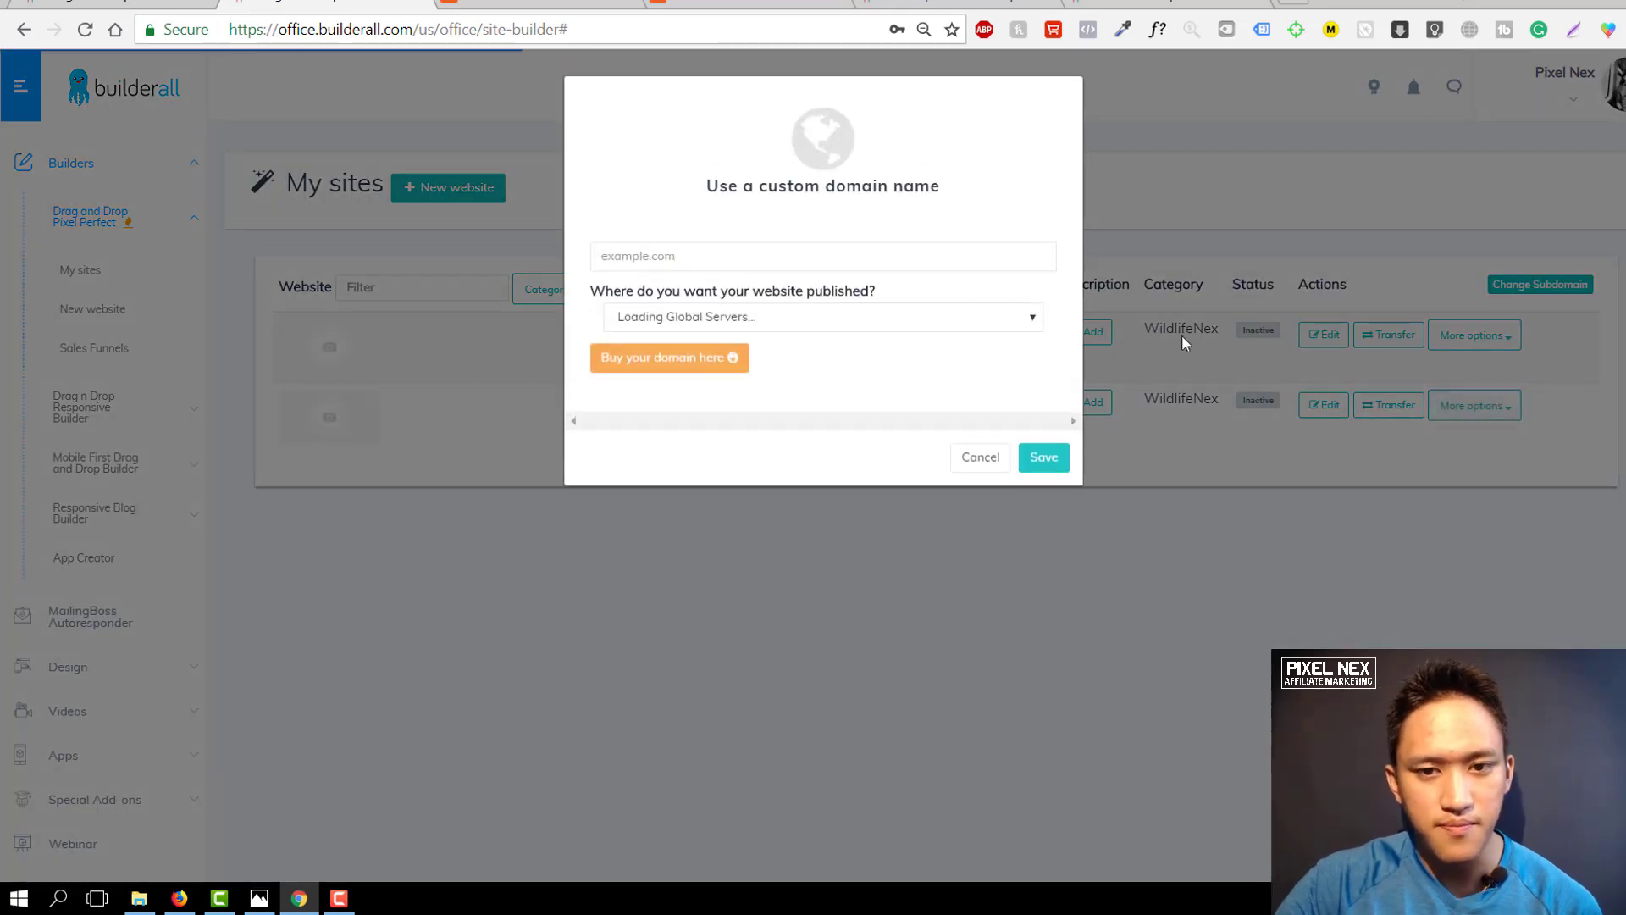
{"action": "left_click", "coordinate": [989, 259]}
{"action": "type", "text": "wildl"}
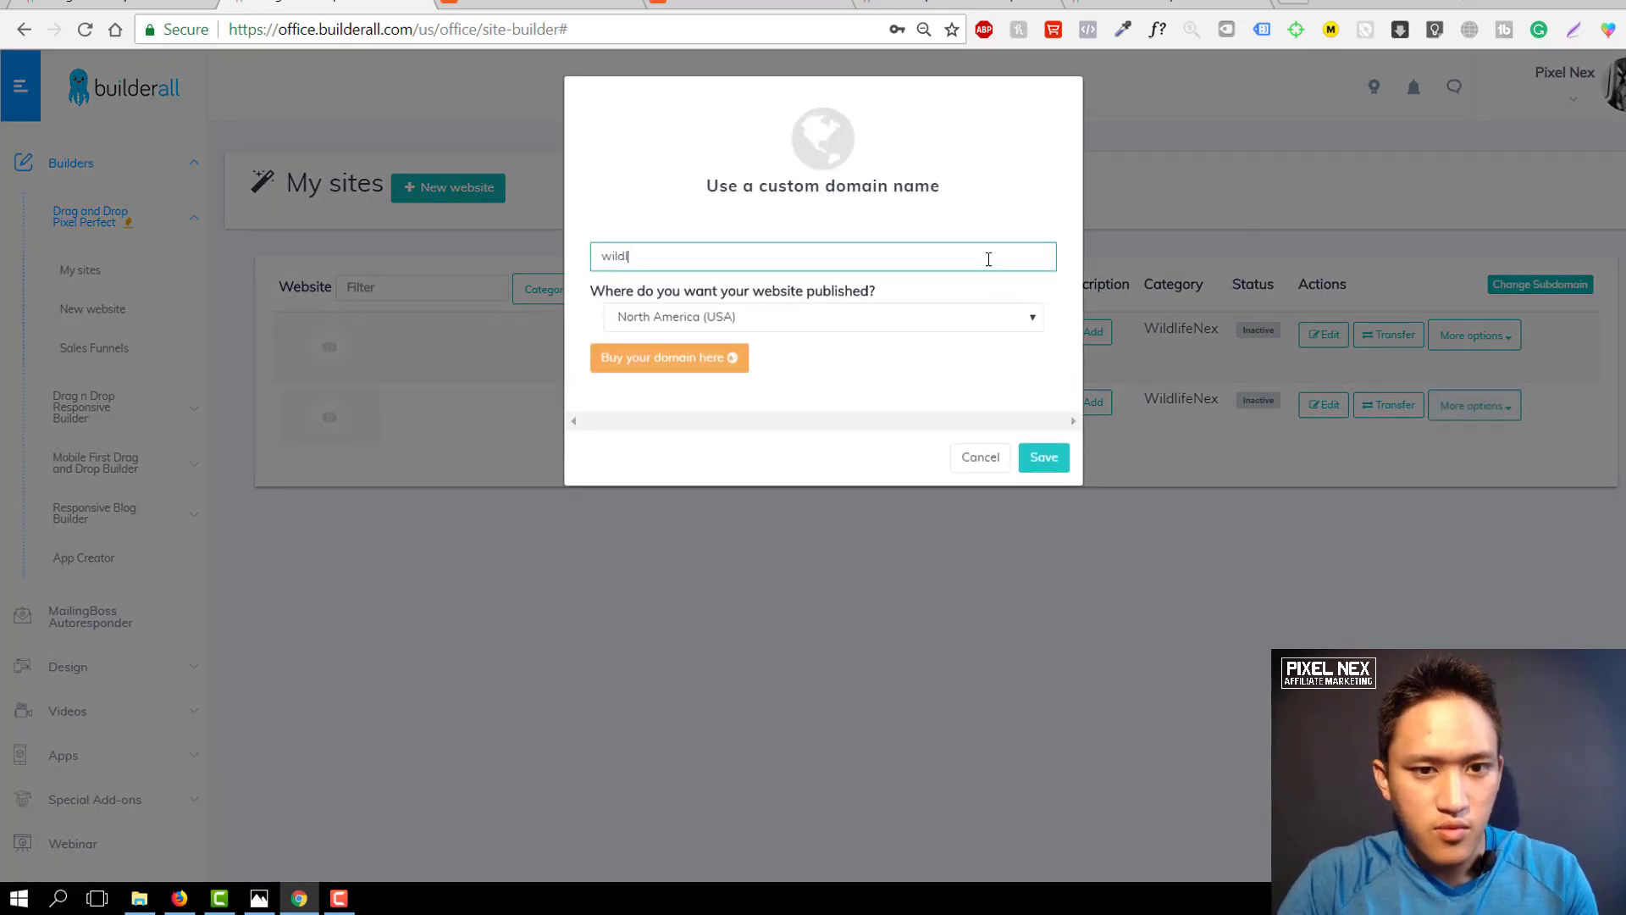
{"action": "type", "text": "ifenex.com"}
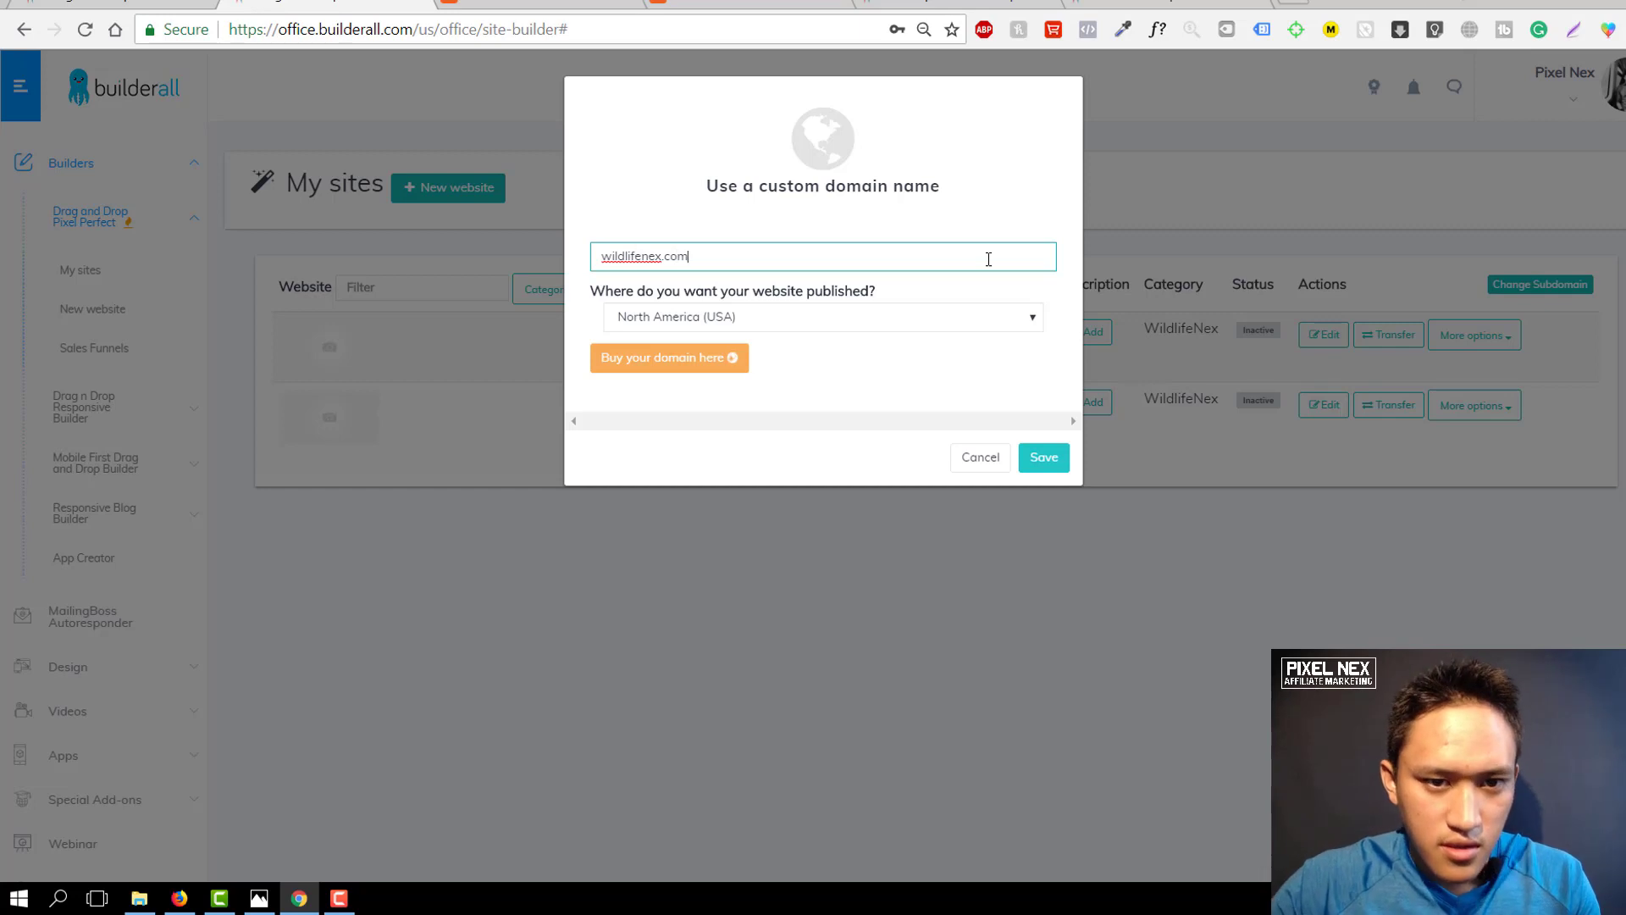
Request the connection instructions for the North America (USA) region, highlight the nameservers to use, and cancel the instructions.
{"action": "left_click", "coordinate": [903, 321]}
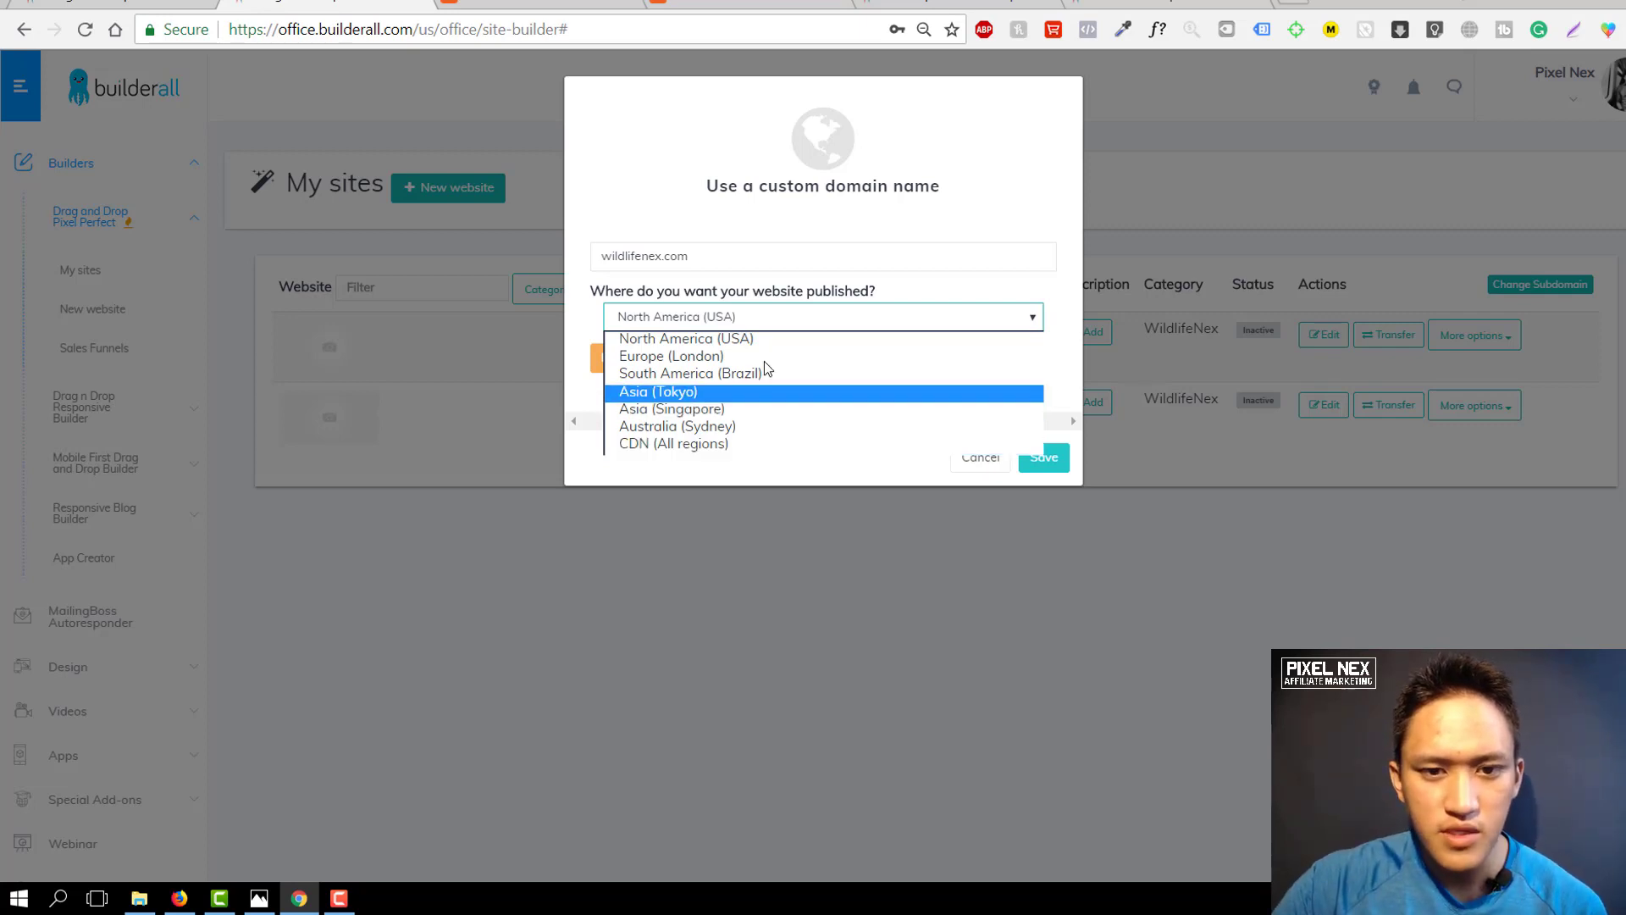
{"action": "left_click", "coordinate": [766, 339]}
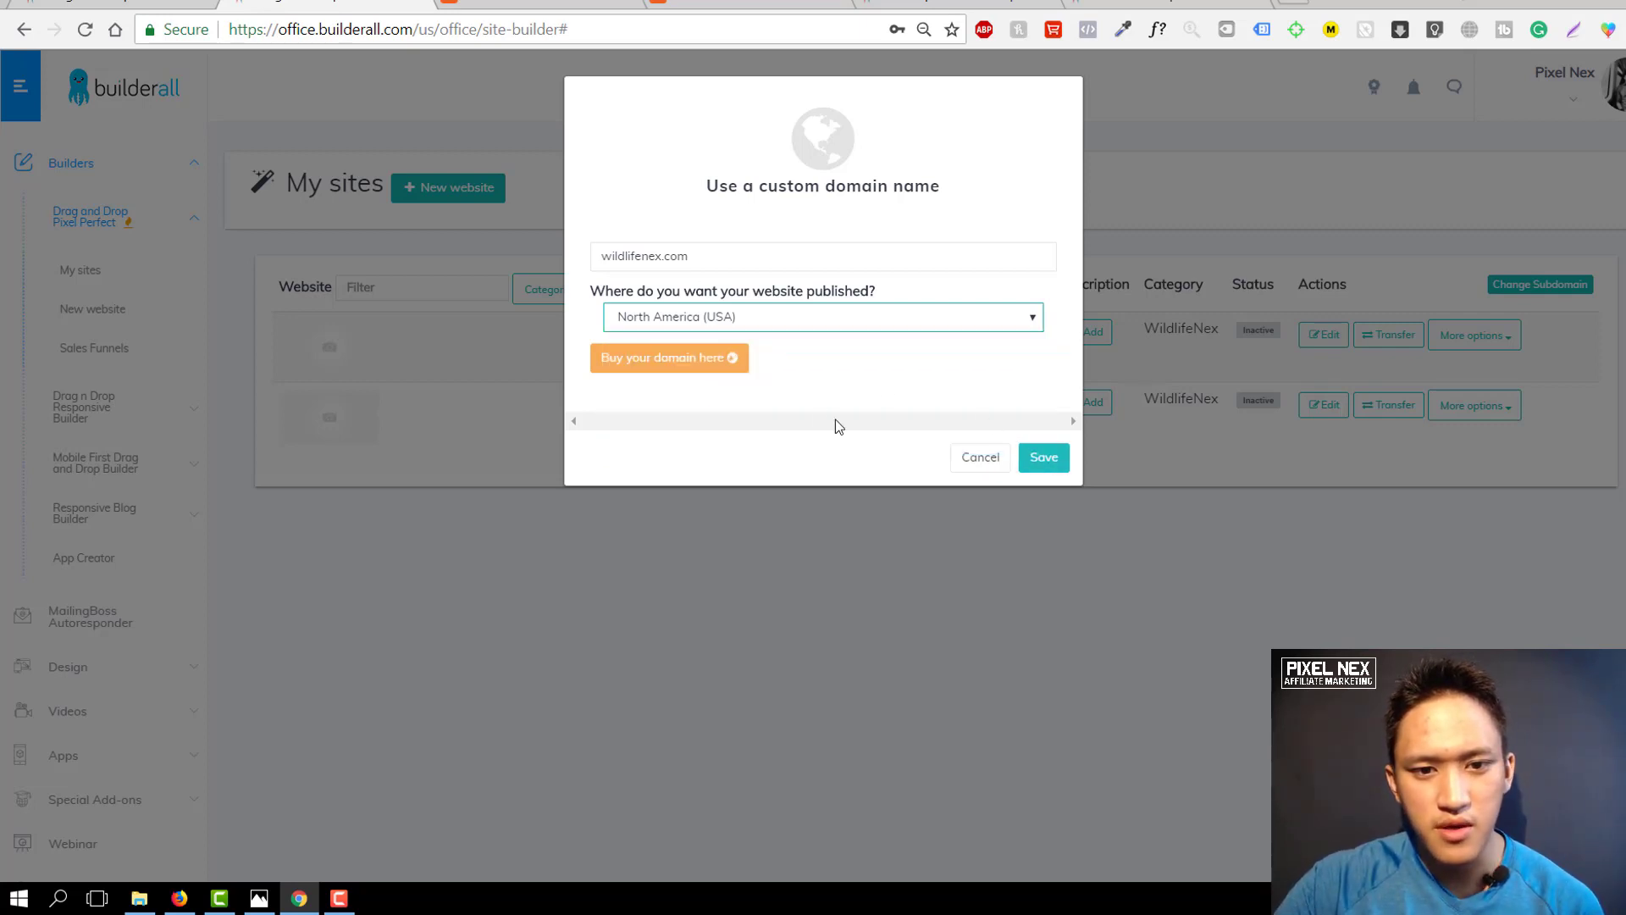
{"action": "left_click", "coordinate": [1045, 460]}
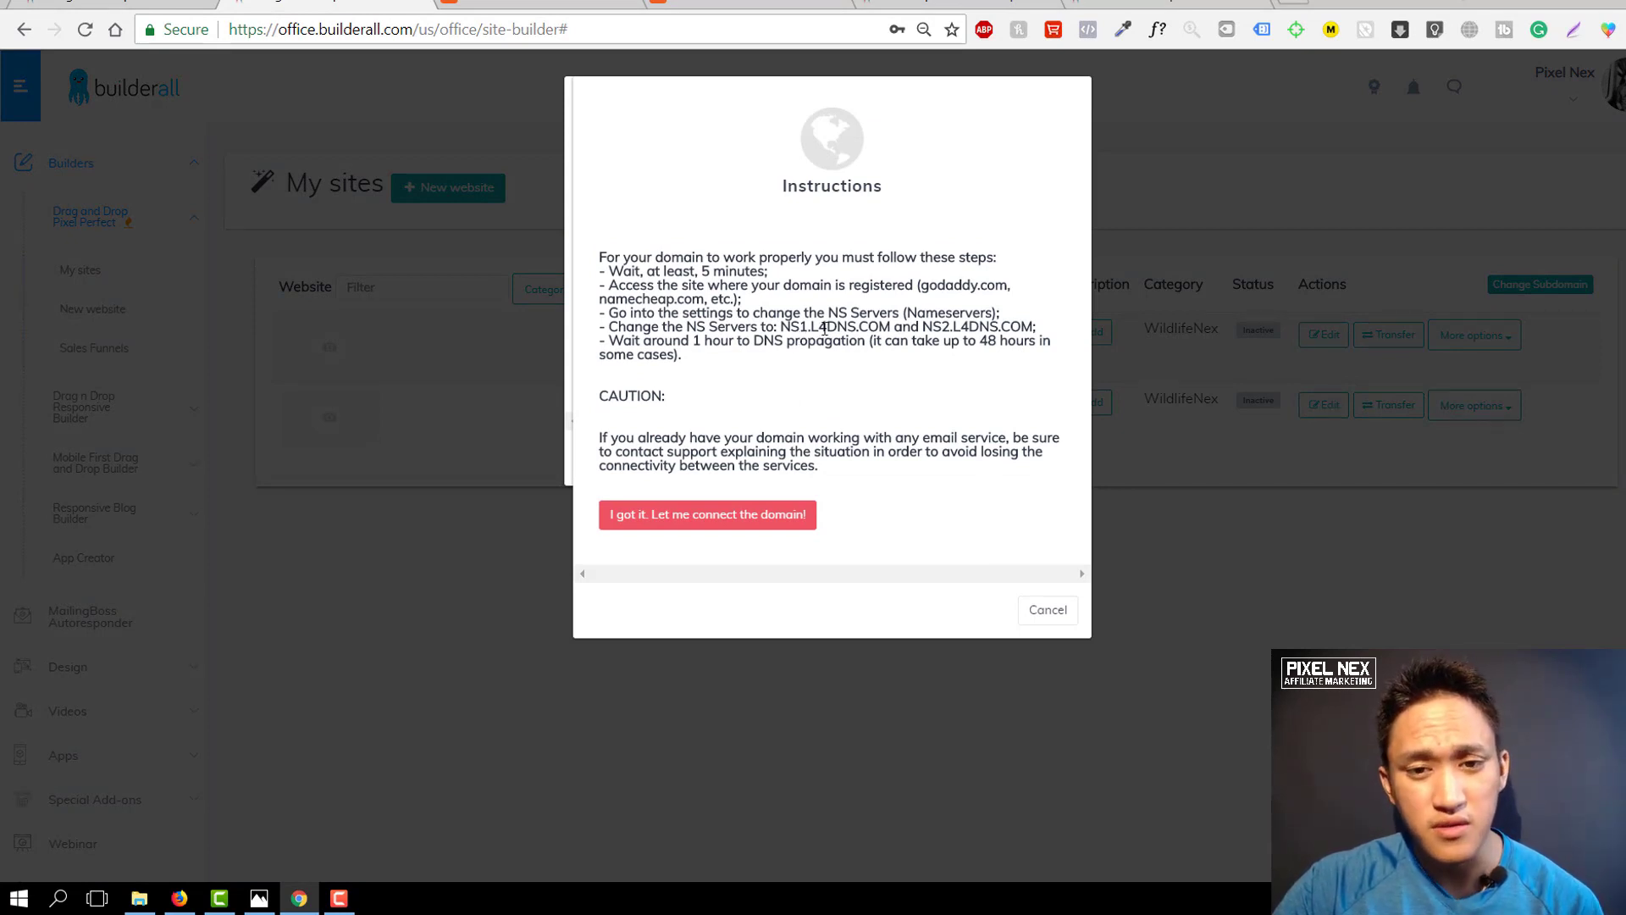
{"action": "left_click_drag", "start_coordinate": [1034, 326], "coordinate": [785, 326]}
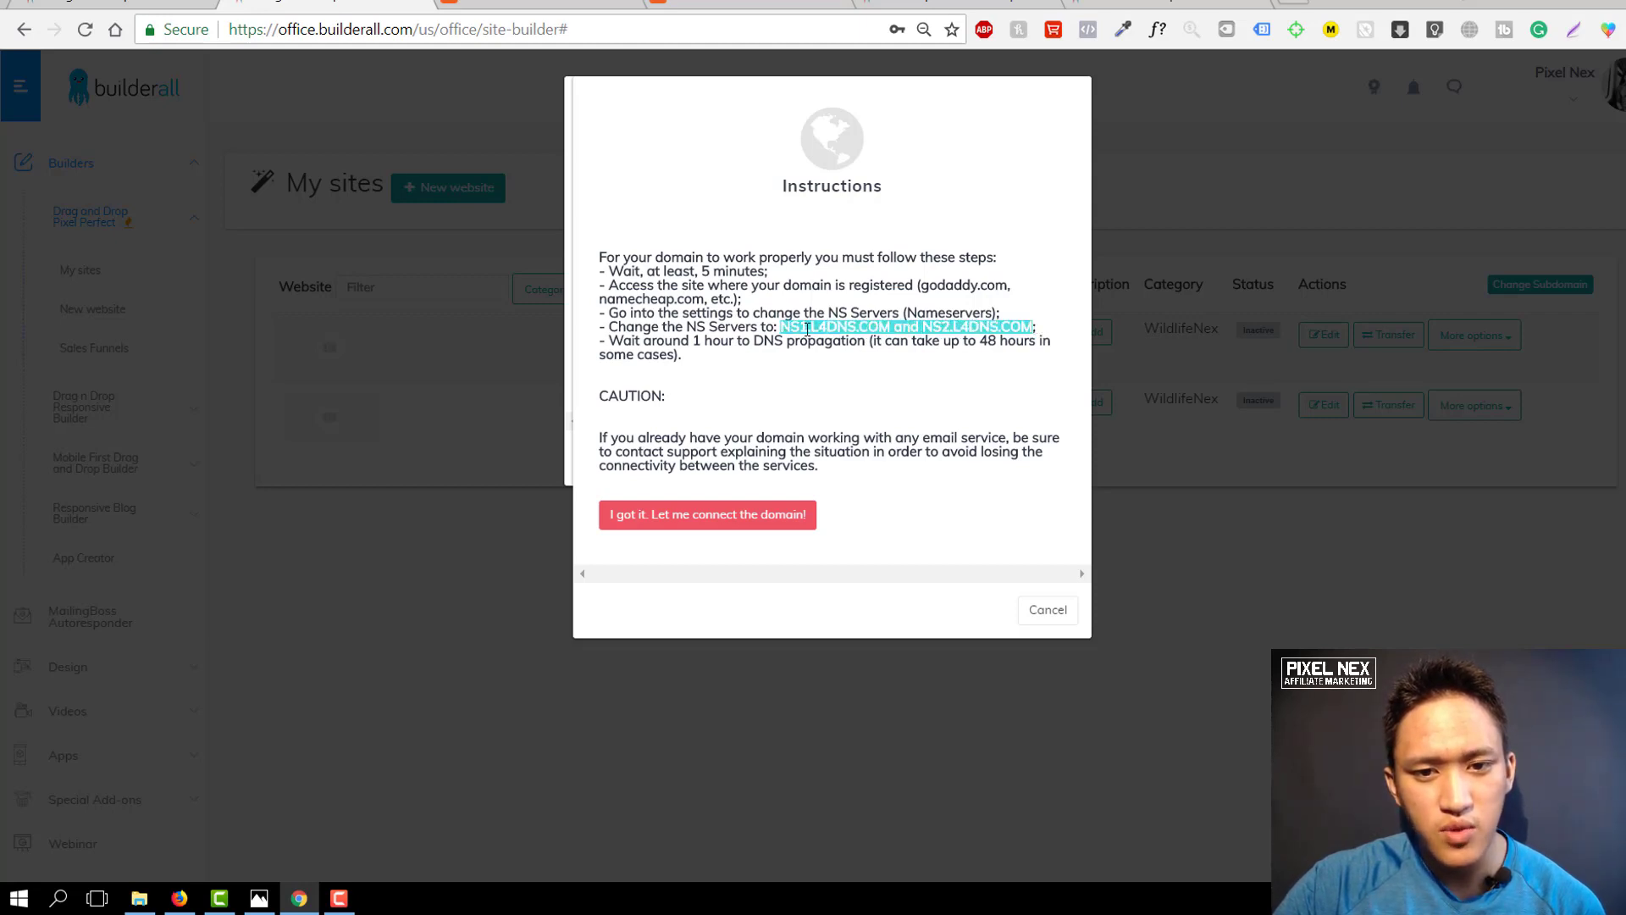
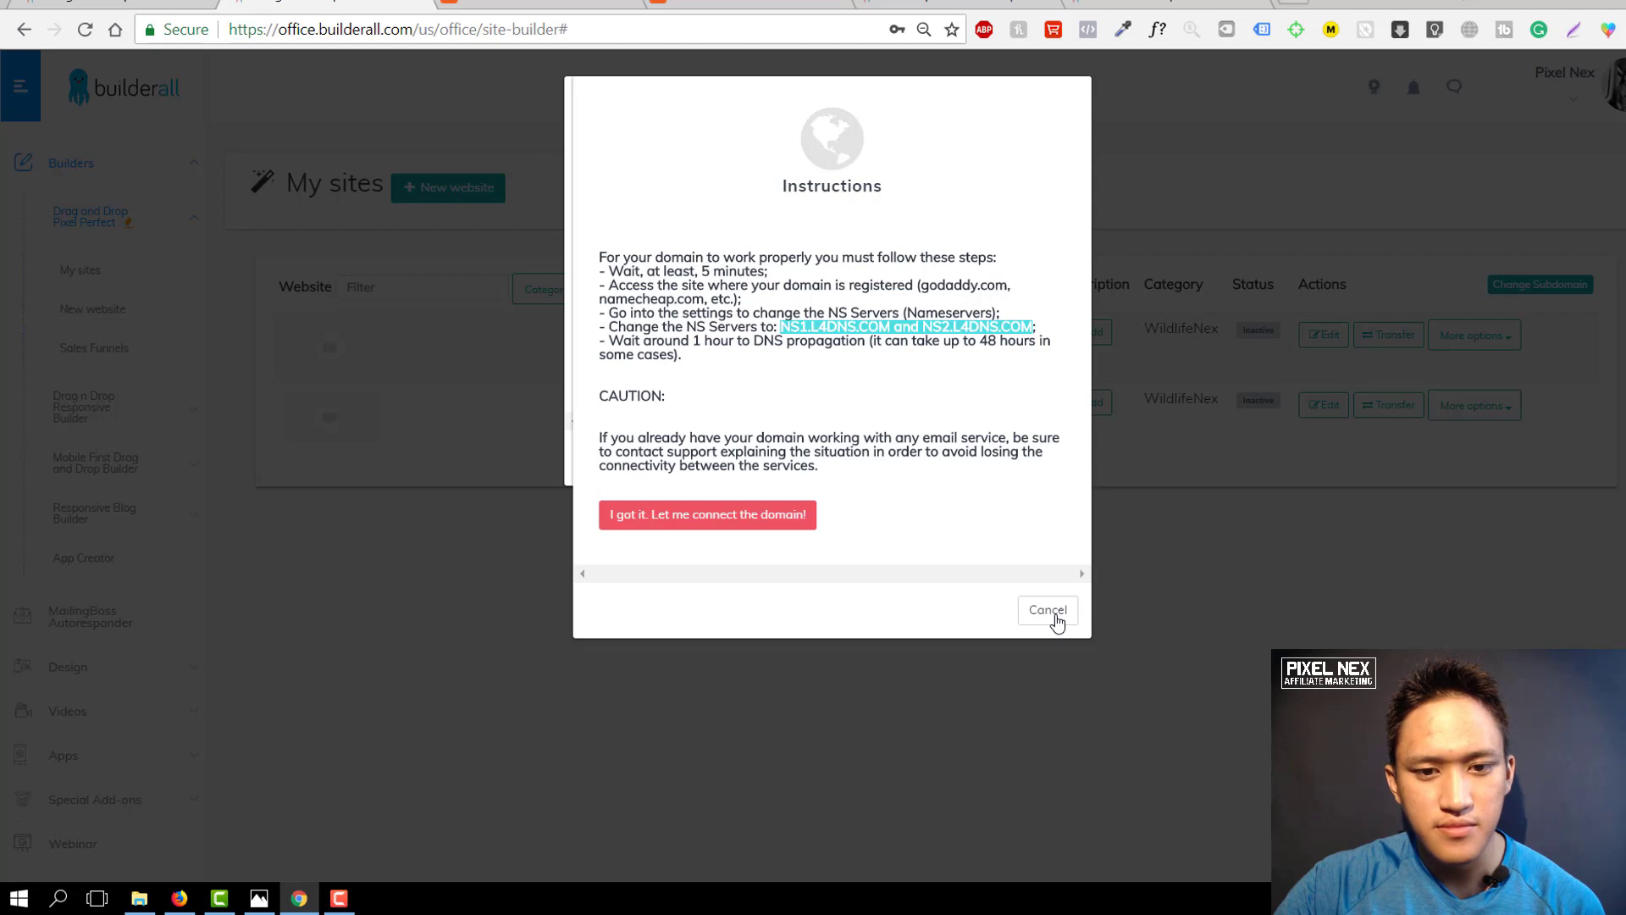
{"action": "left_click", "coordinate": [1052, 615]}
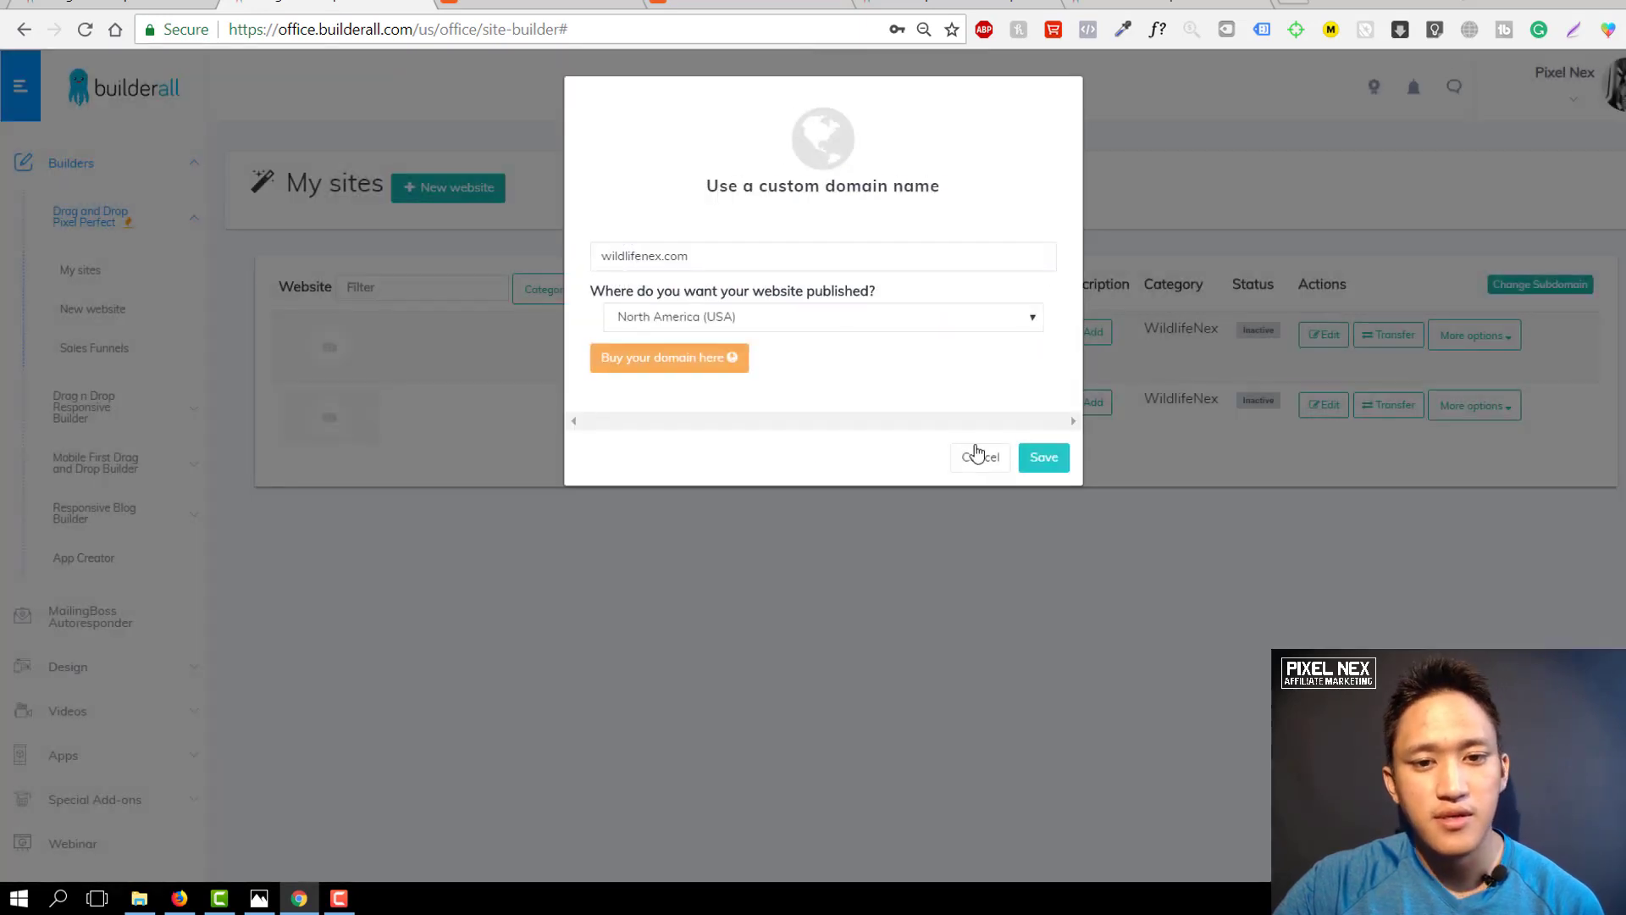
Set the publishing region to CDN (All regions), save, and copy the nameservers NS3.L4DNS.COM and NS4.L4DNS.COM from the instructions.
{"action": "left_click", "coordinate": [962, 330]}
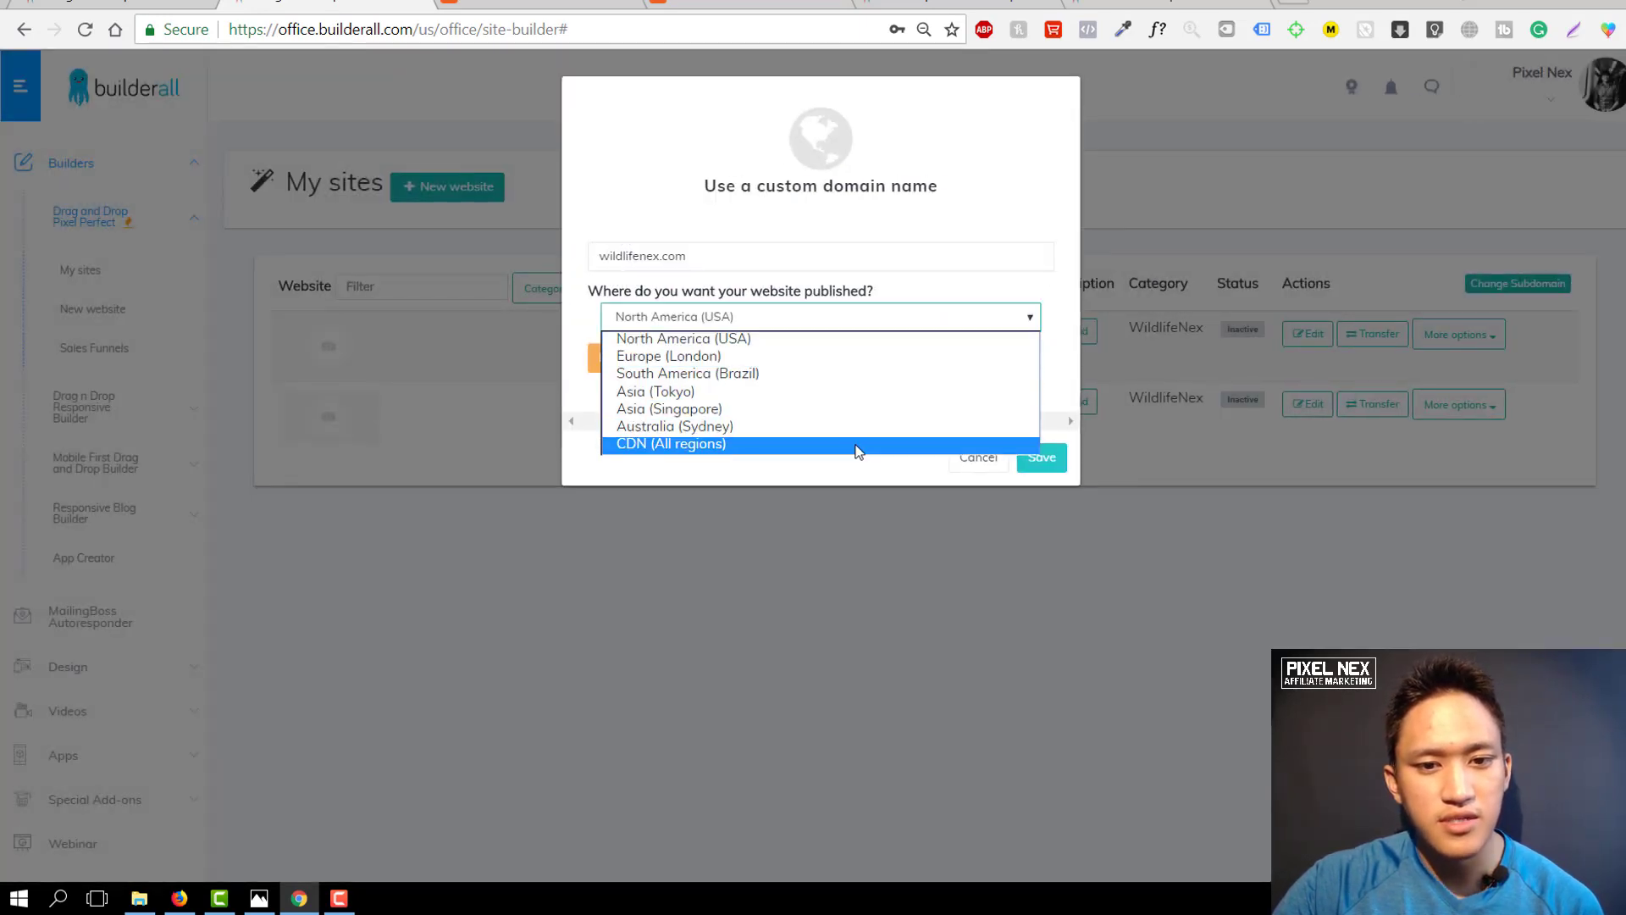
{"action": "left_click", "coordinate": [856, 443]}
{"action": "left_click", "coordinate": [1043, 458]}
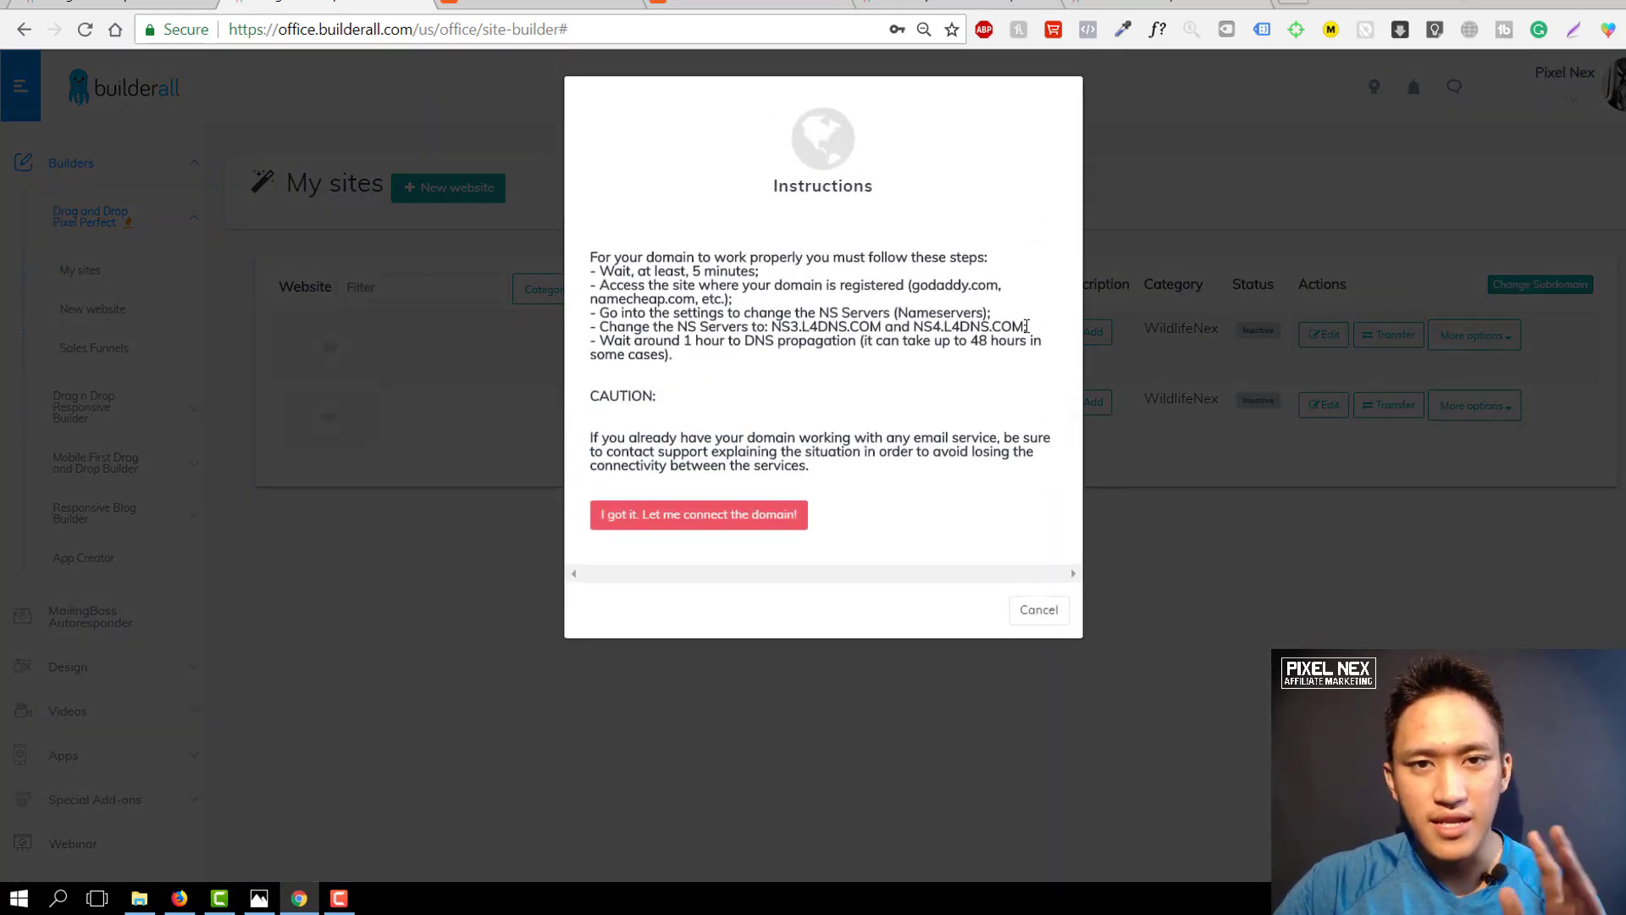
{"action": "left_click_drag", "start_coordinate": [1027, 326], "coordinate": [775, 329]}
{"action": "key", "text": "ctrl+c"}
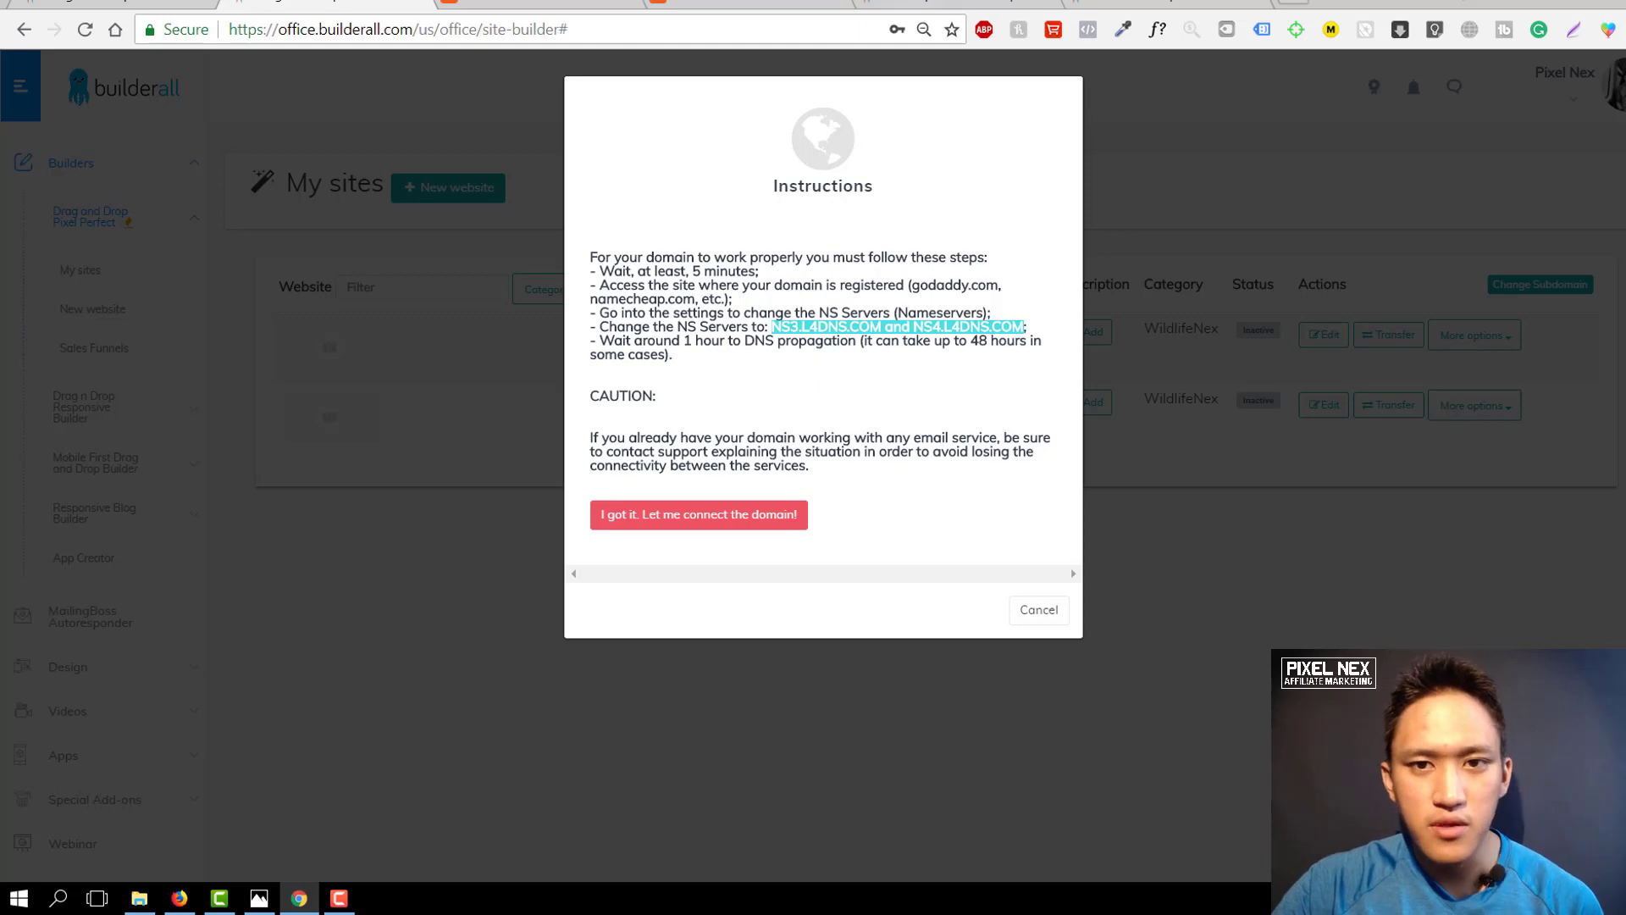
Review the Builderall support ticket about regional and CDN nameservers, including the question and reply screenshots in the Photos app.
{"action": "left_click", "coordinate": [966, 5]}
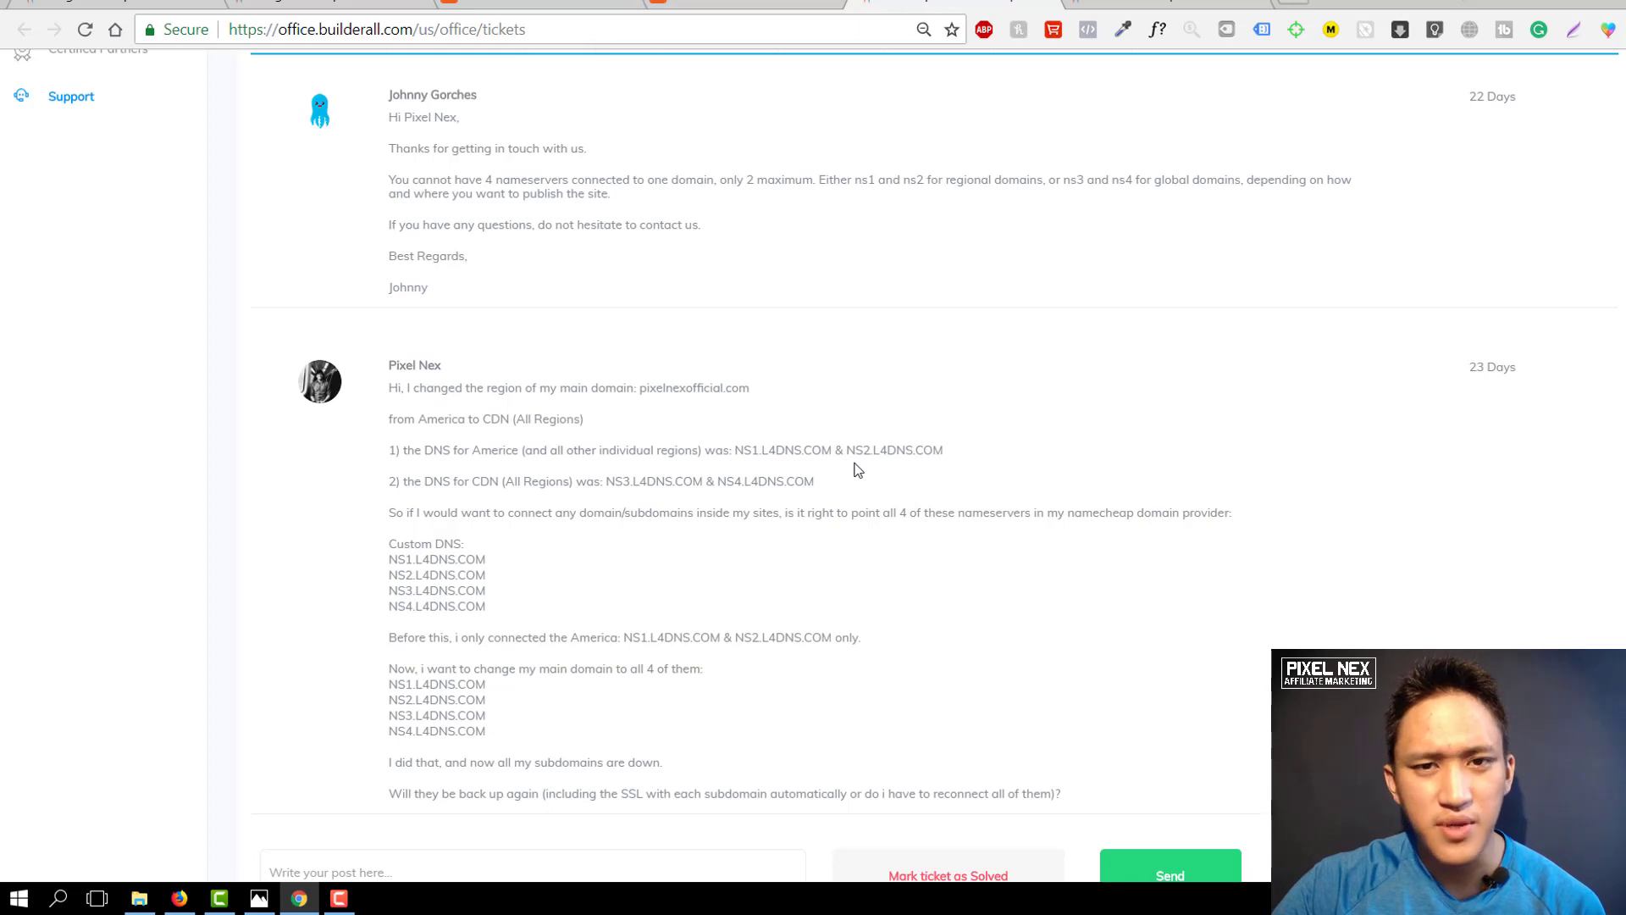
{"action": "left_click", "coordinate": [260, 898]}
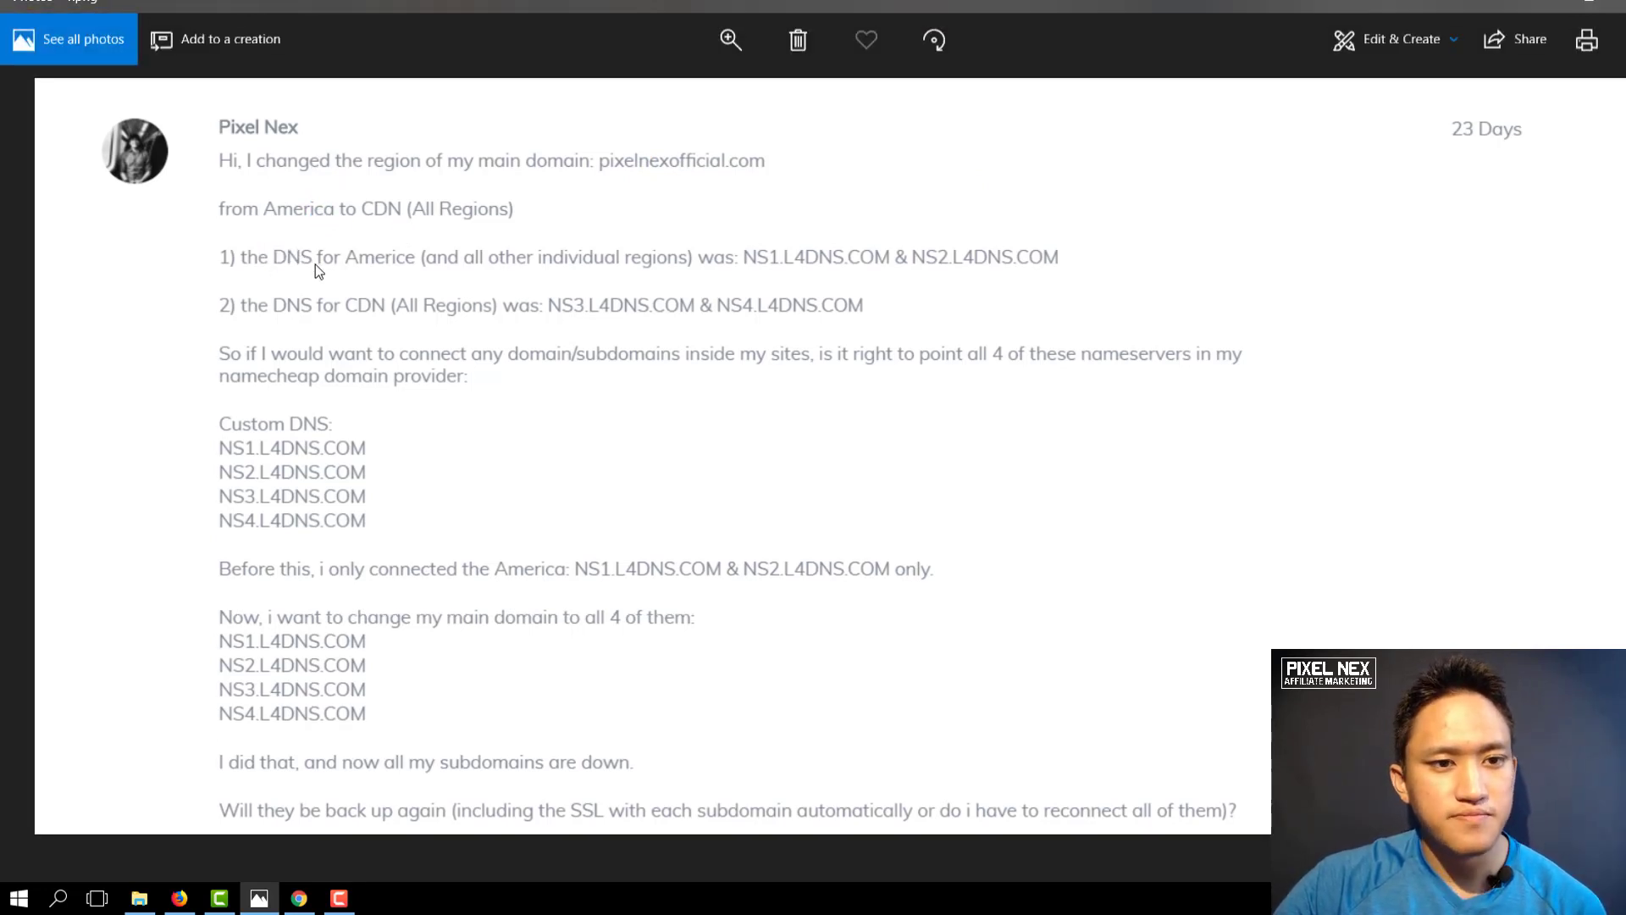
{"action": "left_click", "coordinate": [1573, 348]}
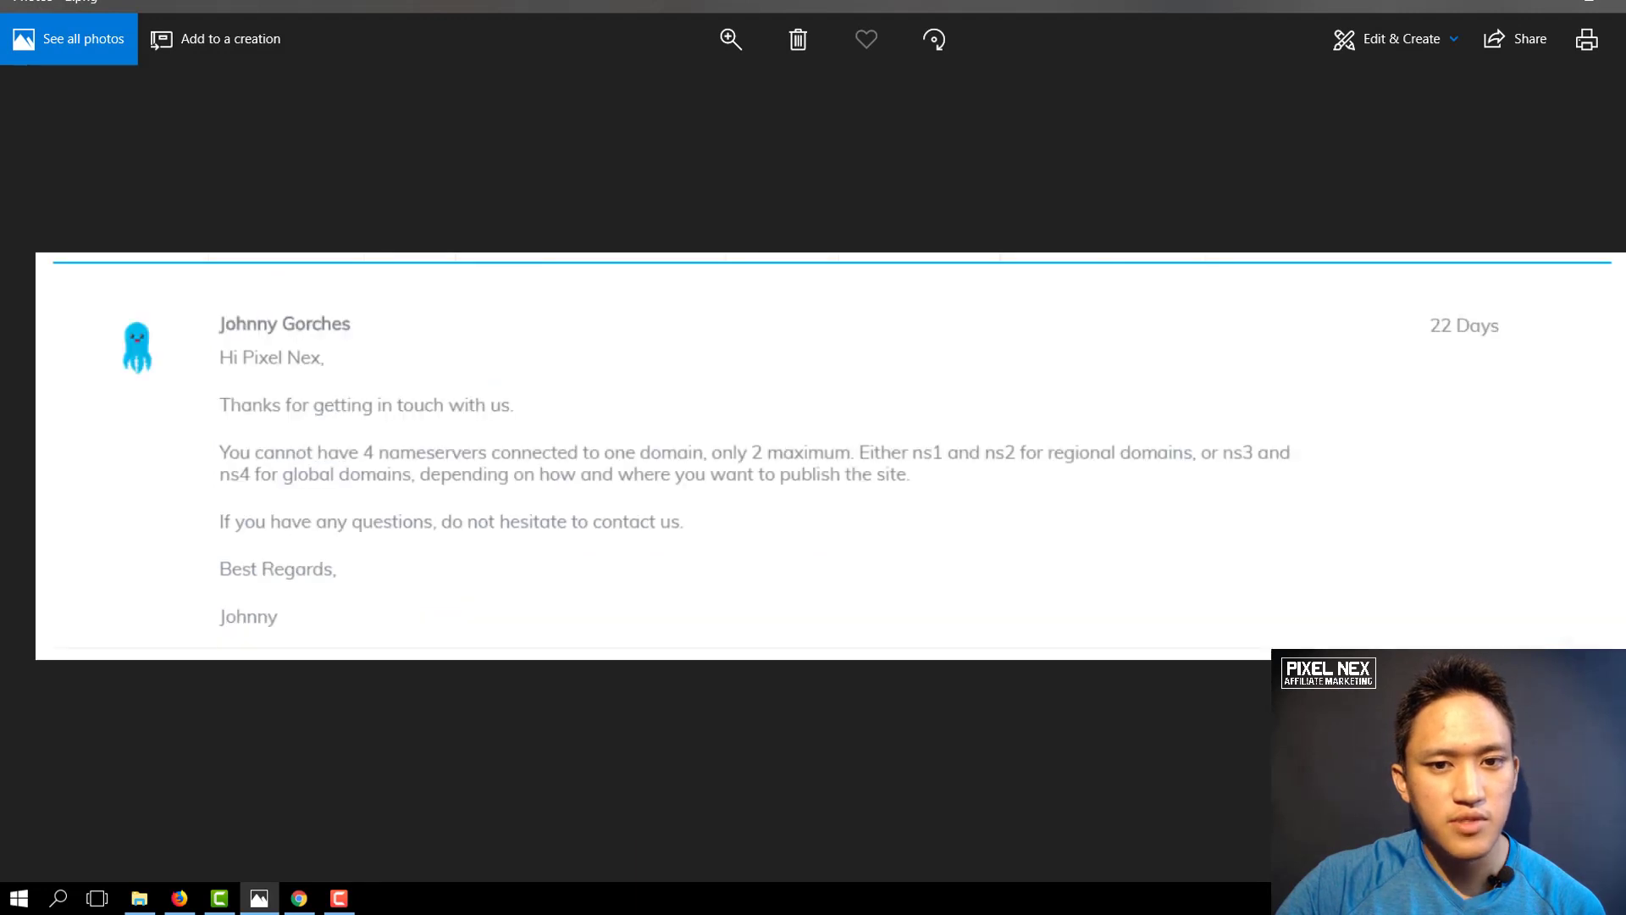
{"action": "left_click", "coordinate": [17, 441]}
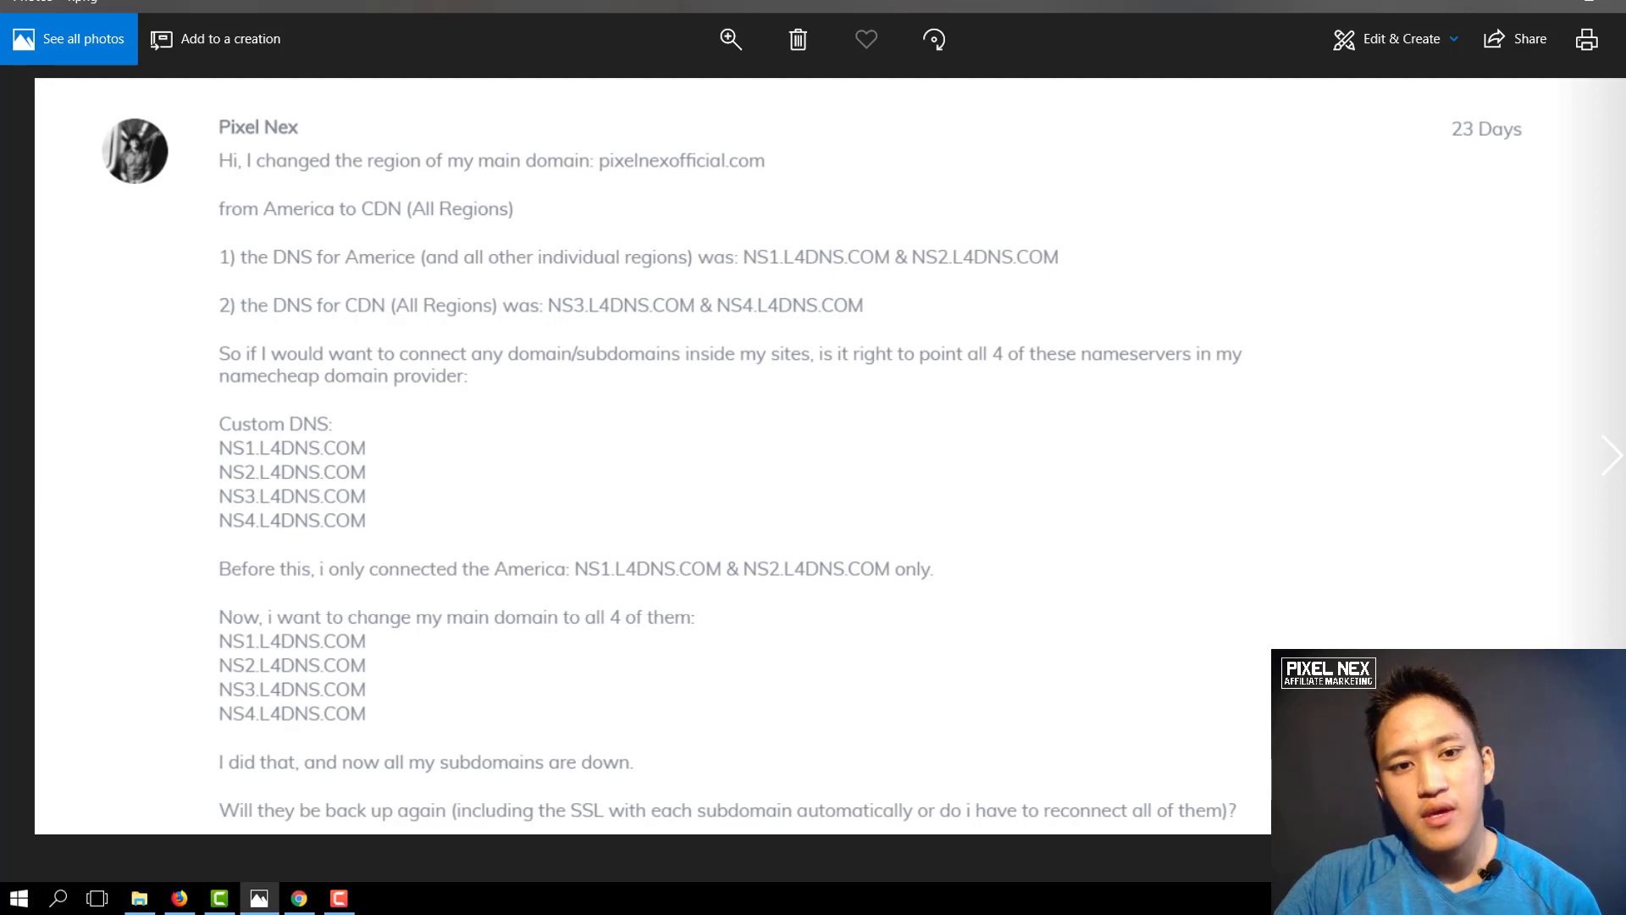
{"action": "key", "text": "Right"}
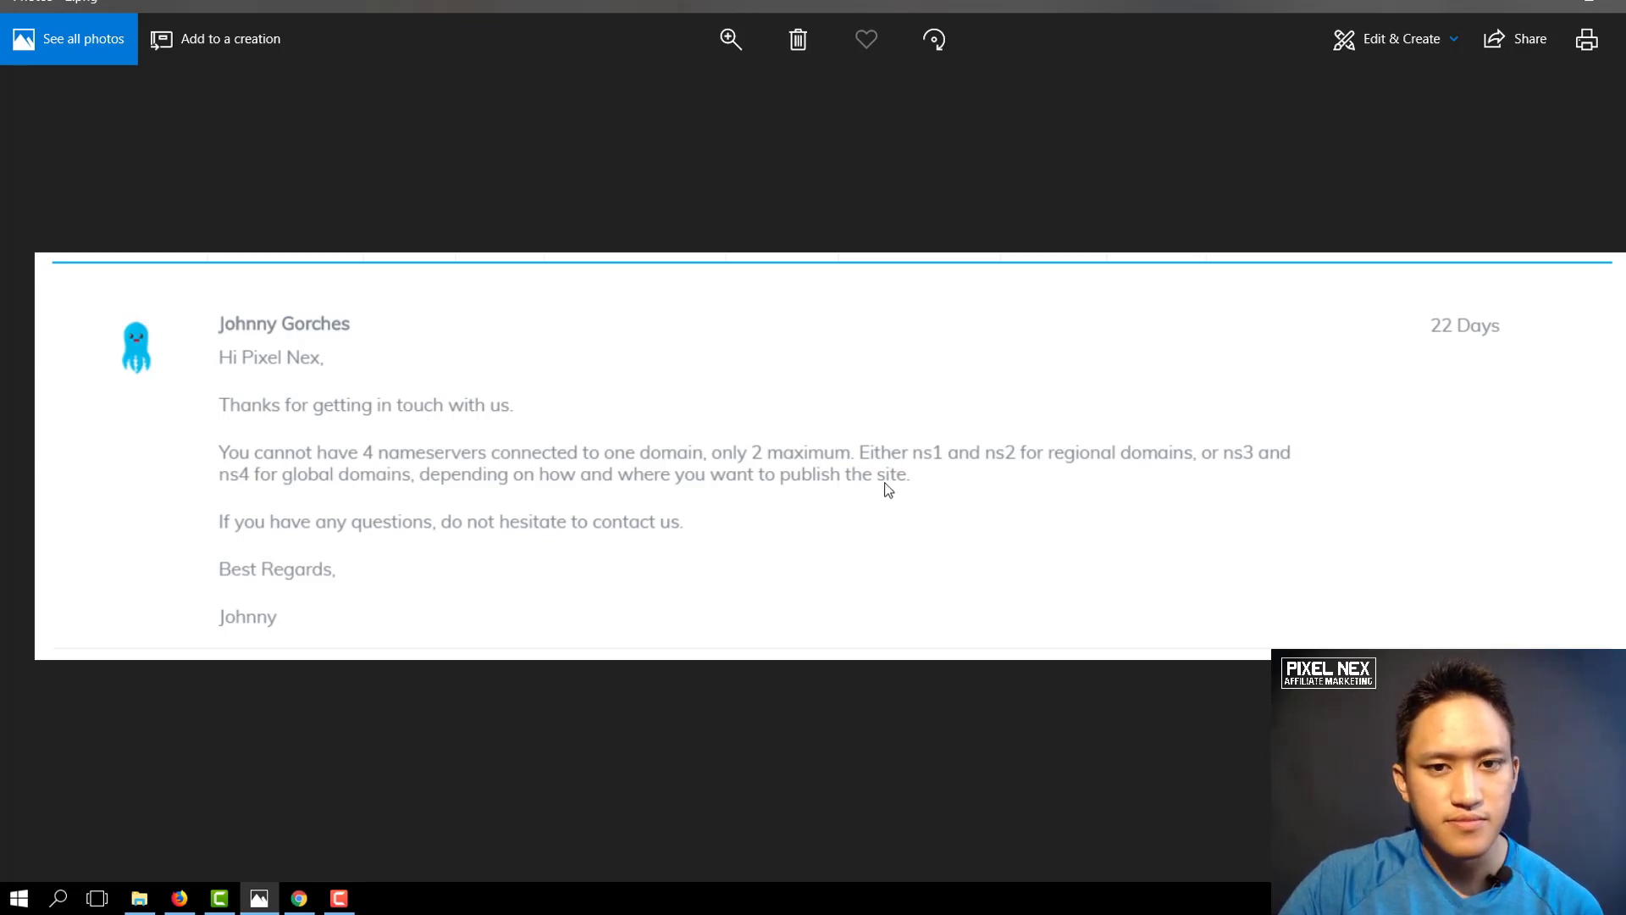
{"action": "left_click", "coordinate": [1540, 6]}
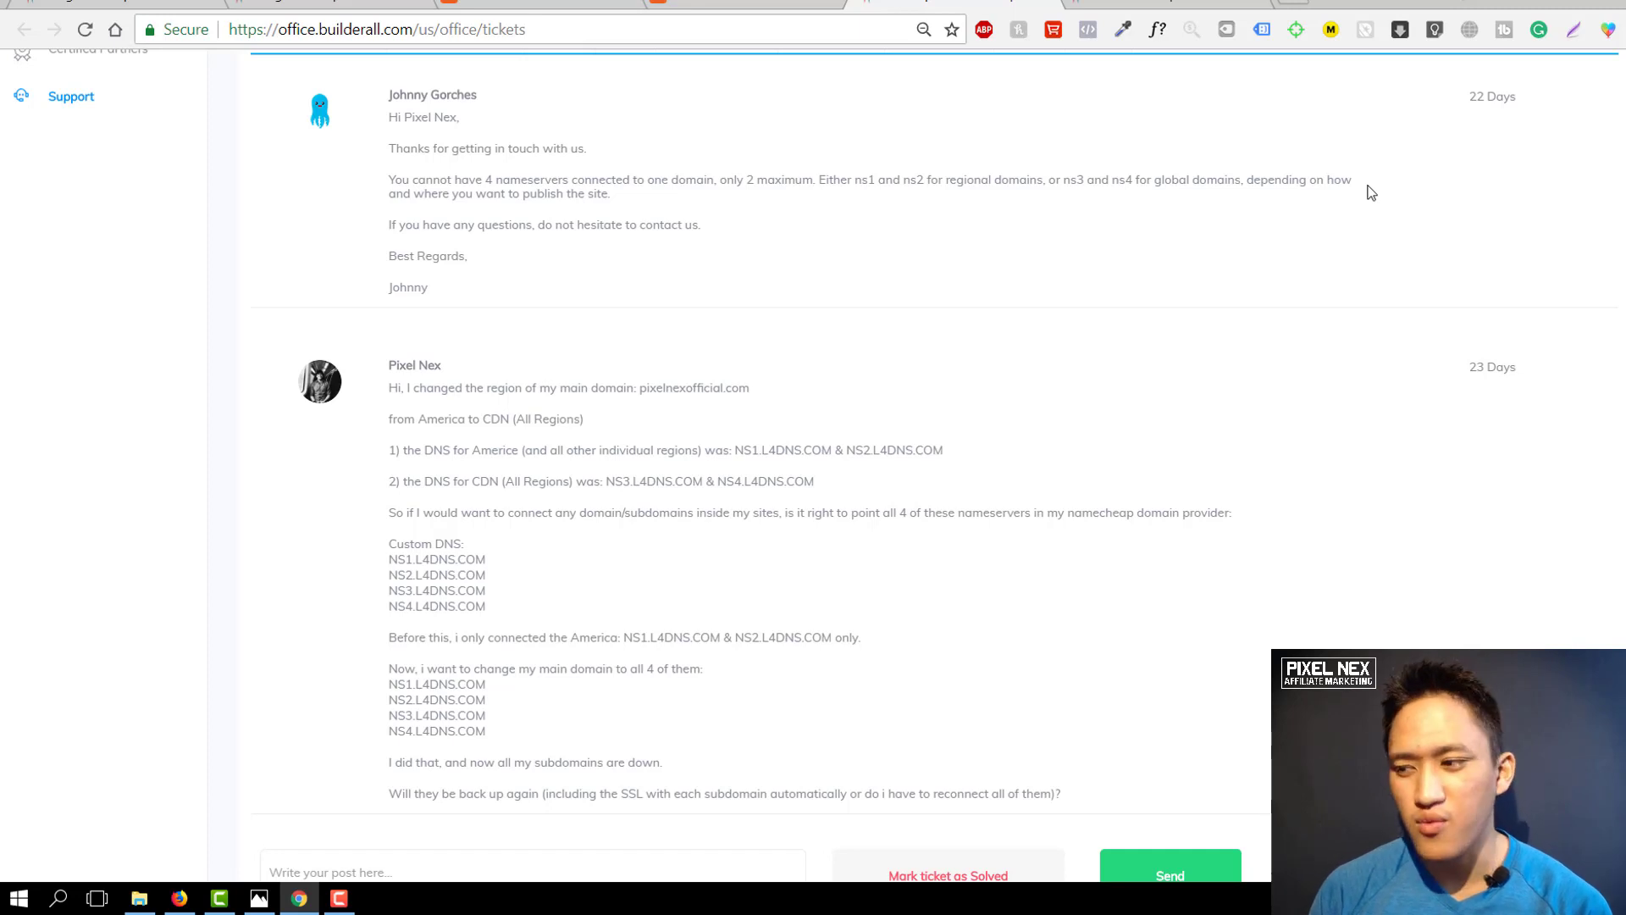
Show the Builderall support page and look through its issue categories and tutorials link.
{"action": "left_click", "coordinate": [1173, 1]}
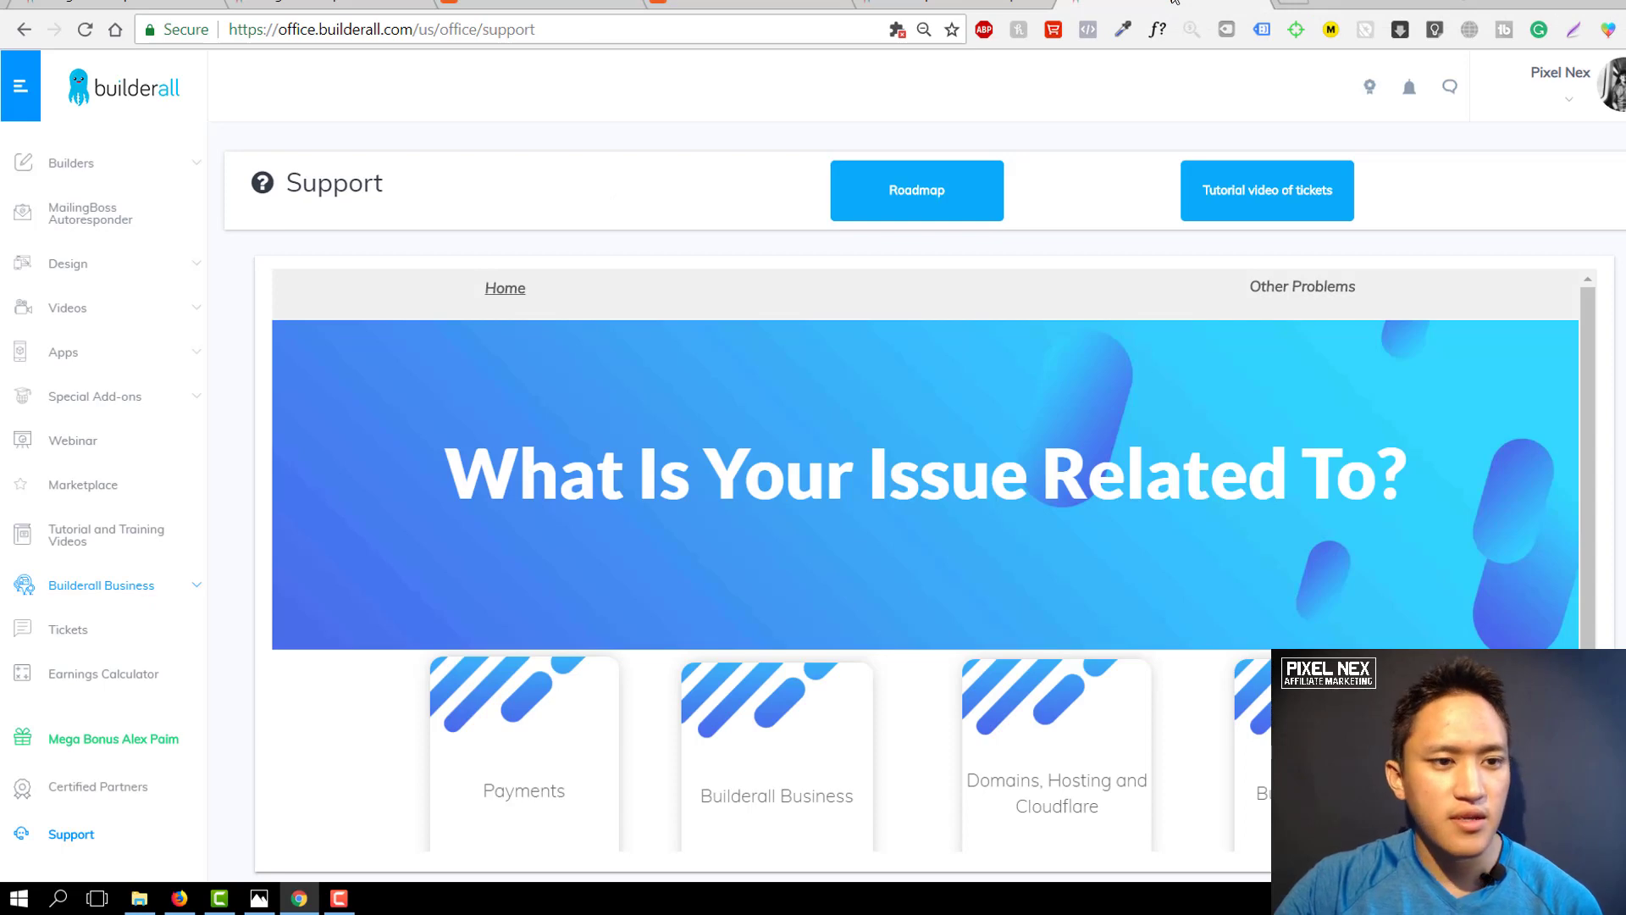
{"action": "scroll", "coordinate": [38, 318], "scroll_direction": "down", "scroll_amount": 1}
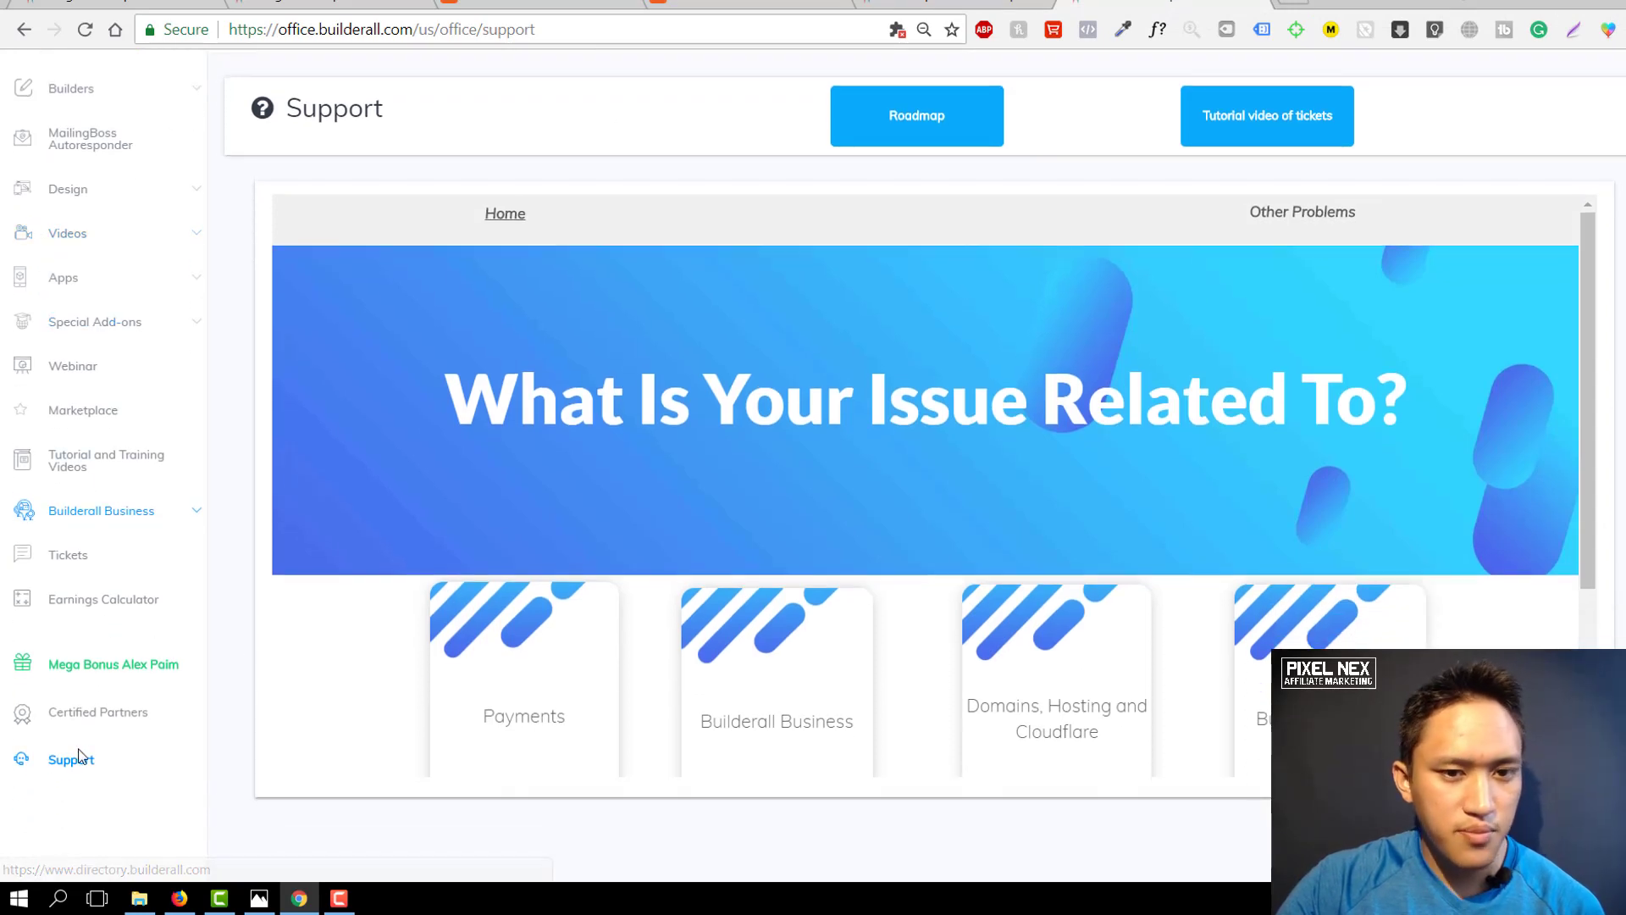
{"action": "scroll", "coordinate": [691, 454], "scroll_direction": "down", "scroll_amount": 3}
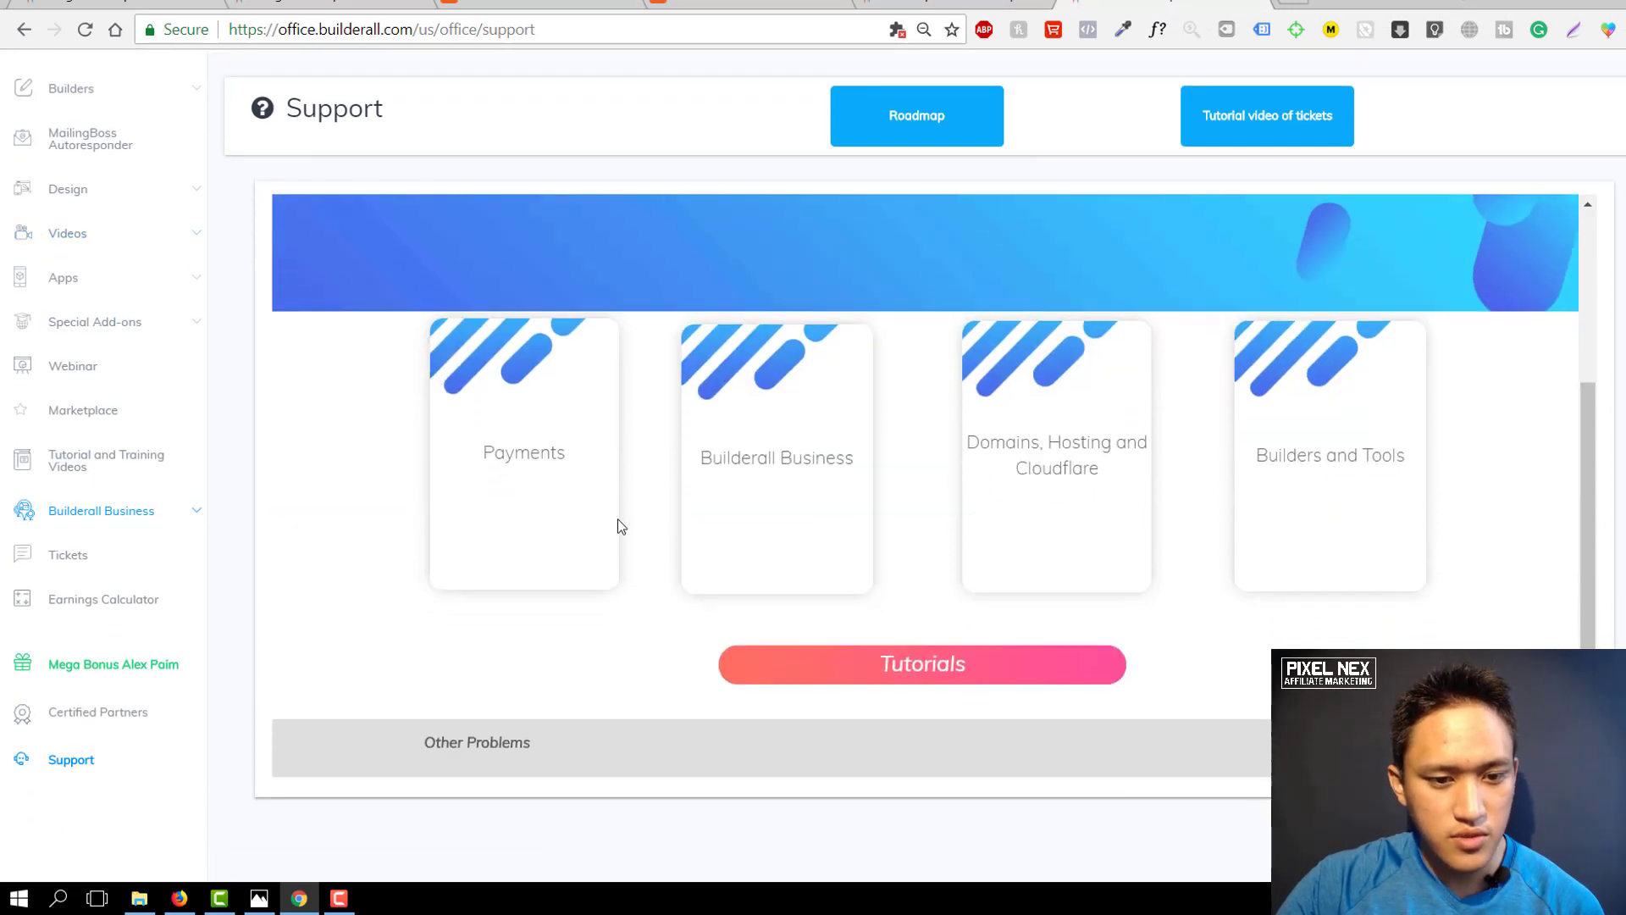
Show the support ticket form under Other Problems and look over its category choices and instructions.
{"action": "left_click", "coordinate": [488, 754]}
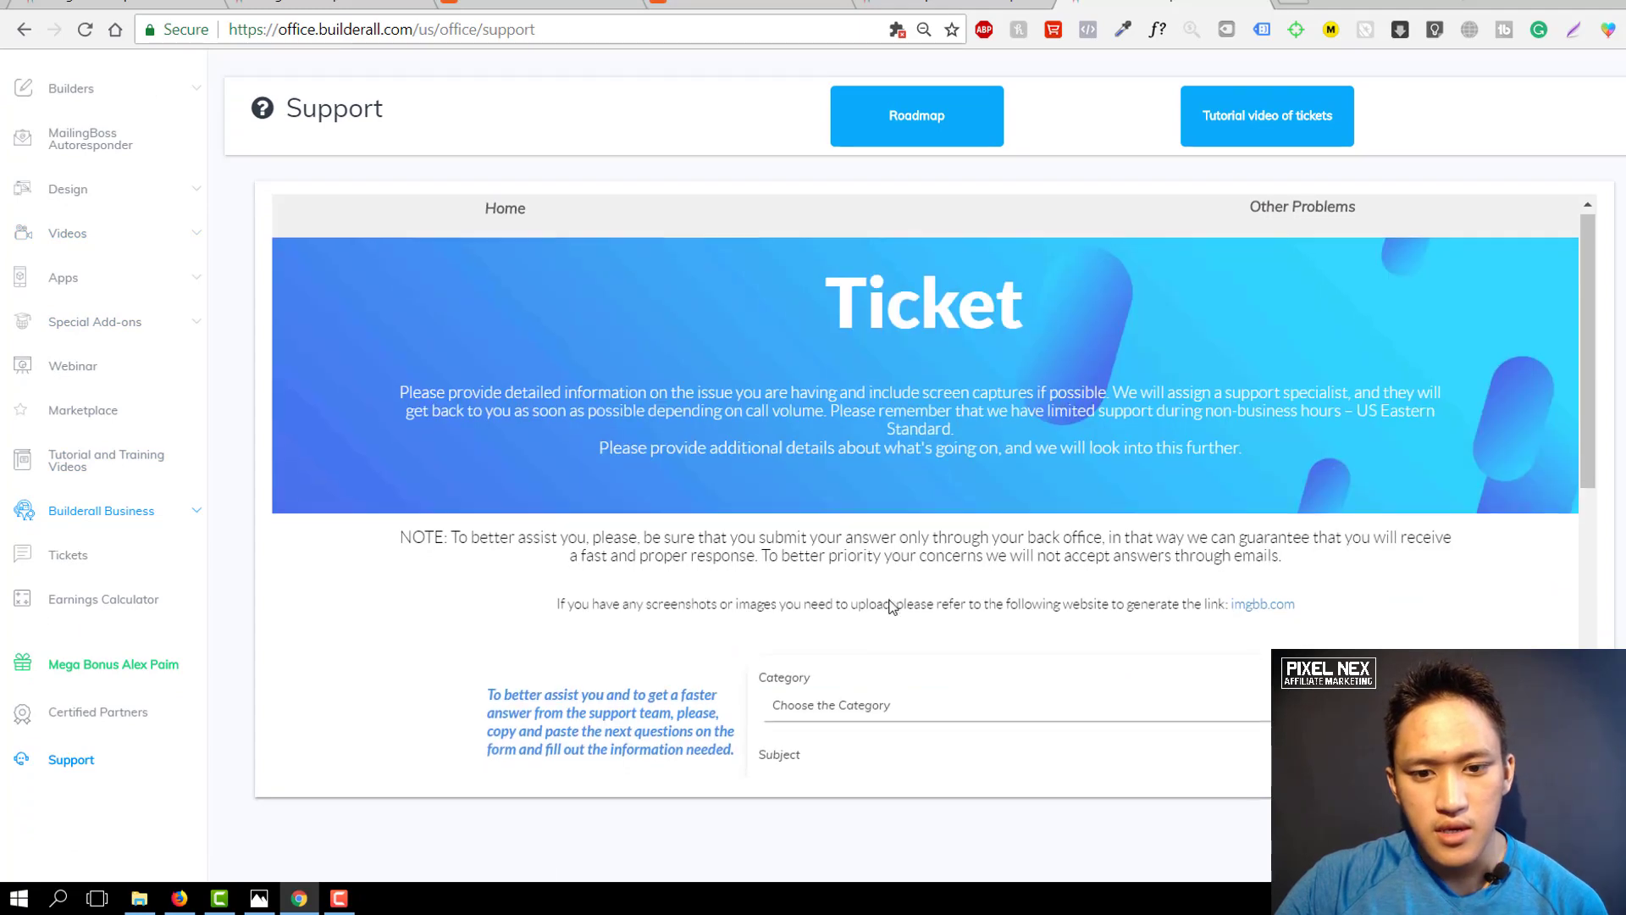
{"action": "scroll", "coordinate": [889, 605], "scroll_direction": "down", "scroll_amount": 5}
{"action": "left_click", "coordinate": [882, 282]}
{"action": "left_click", "coordinate": [1482, 386]}
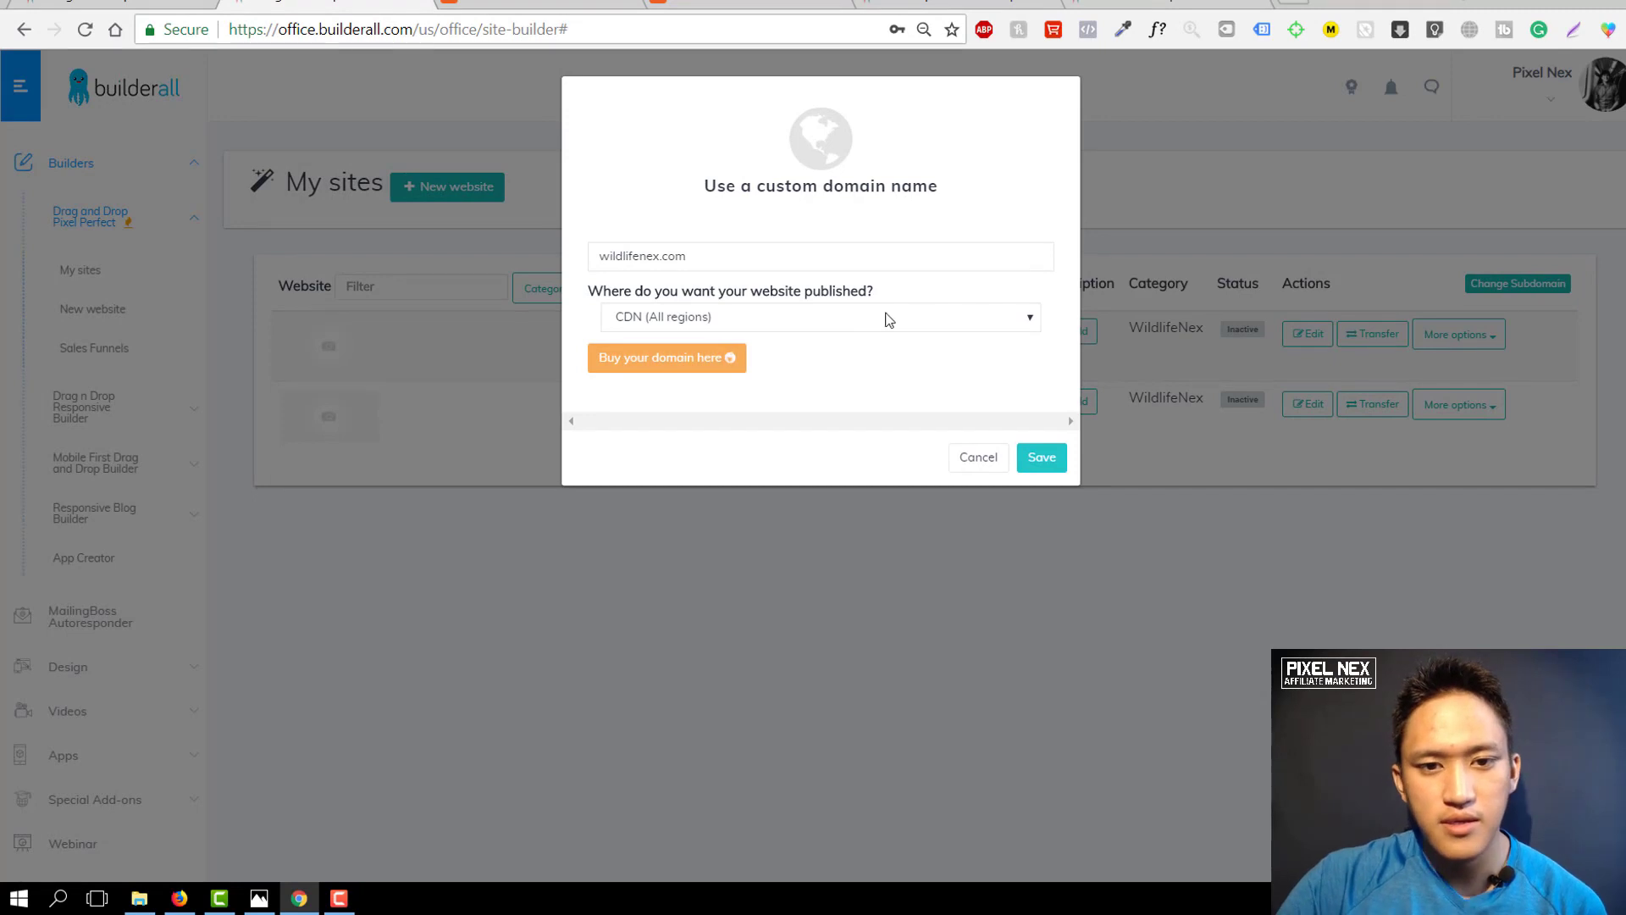
Copy the CDN nameservers from the Builderall connection instructions and paste them into the address bar of the Namecheap domain page for wildlifenex.com.
{"action": "left_click", "coordinate": [1033, 460]}
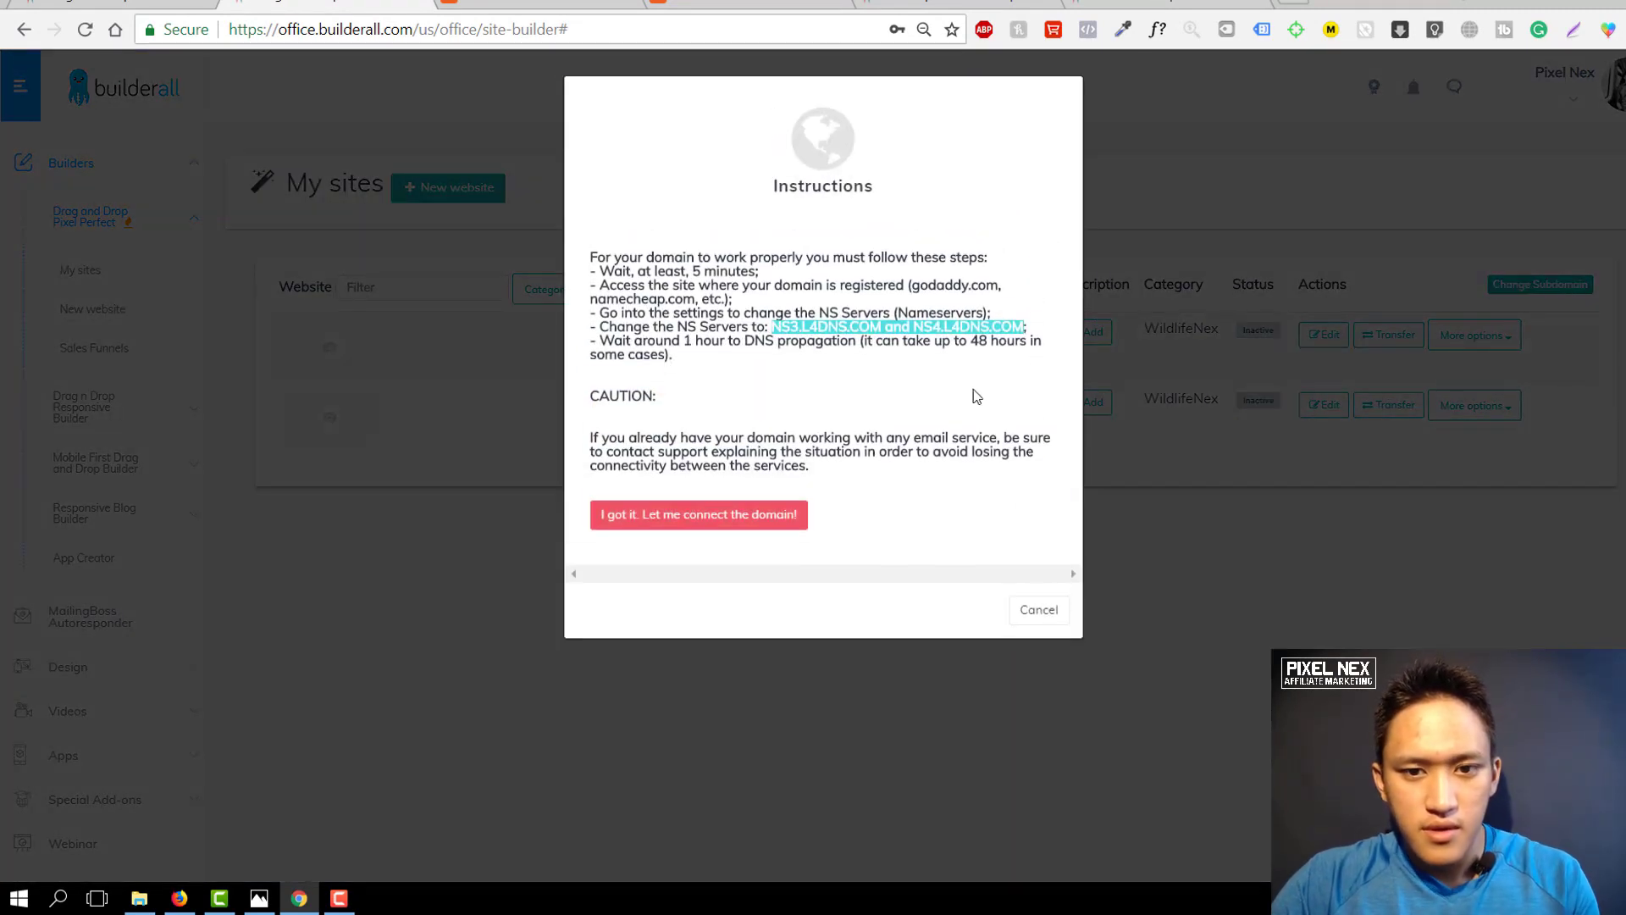
{"action": "left_click_drag", "start_coordinate": [1014, 326], "coordinate": [771, 328]}
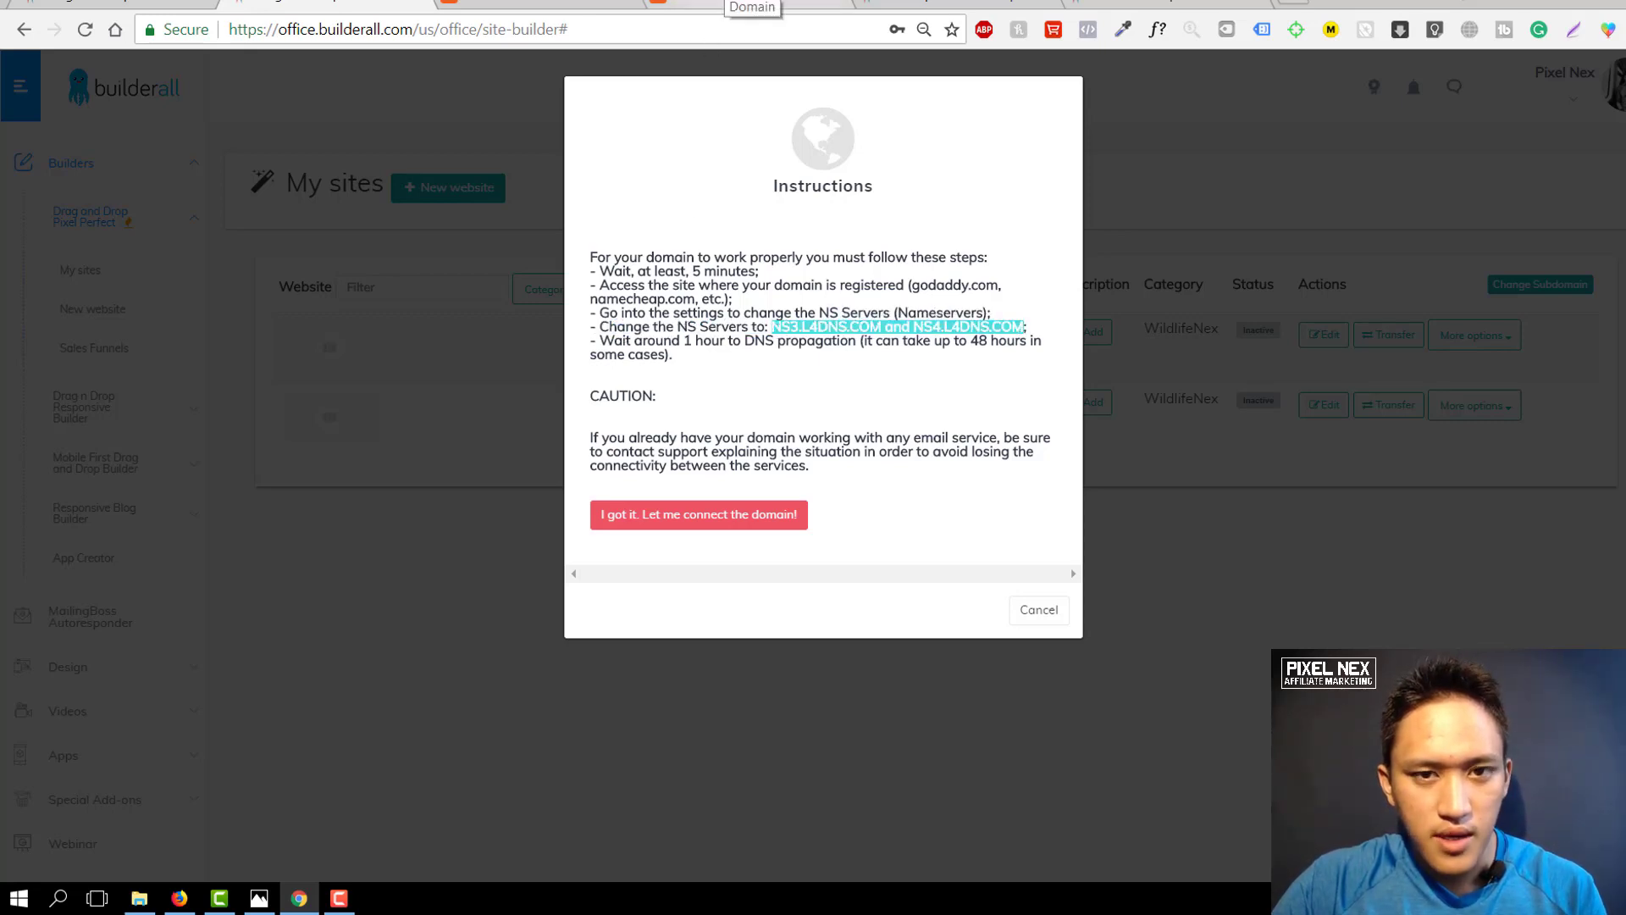
{"action": "left_click", "coordinate": [750, 3]}
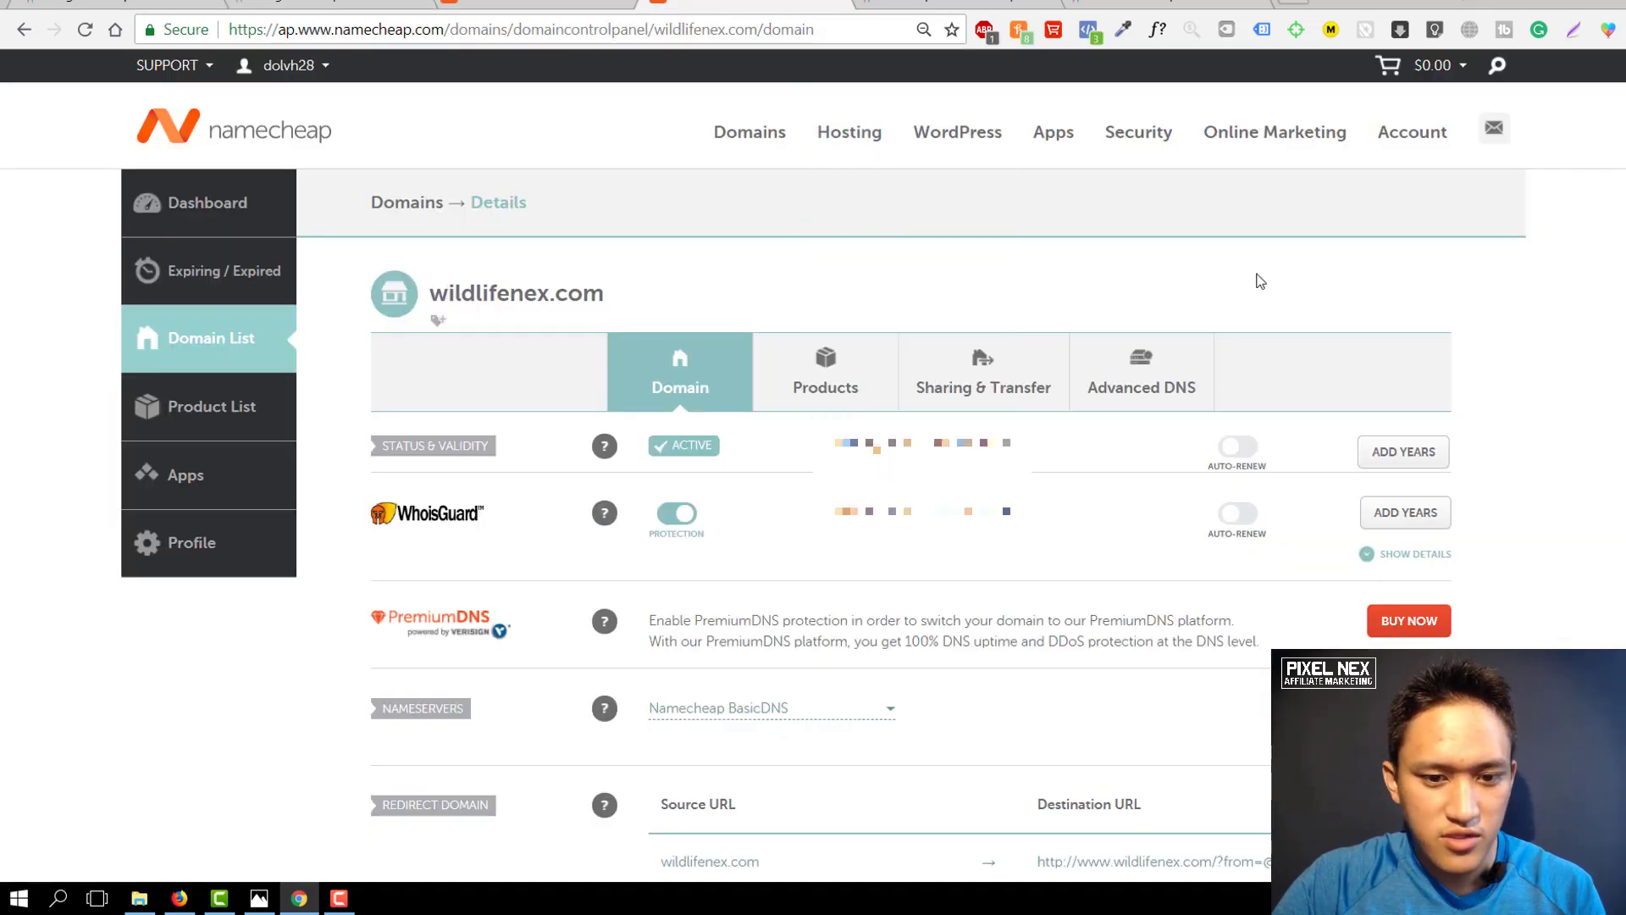
{"action": "left_click", "coordinate": [634, 30]}
{"action": "key", "text": "ctrl+v"}
{"action": "left_click", "coordinate": [592, 133]}
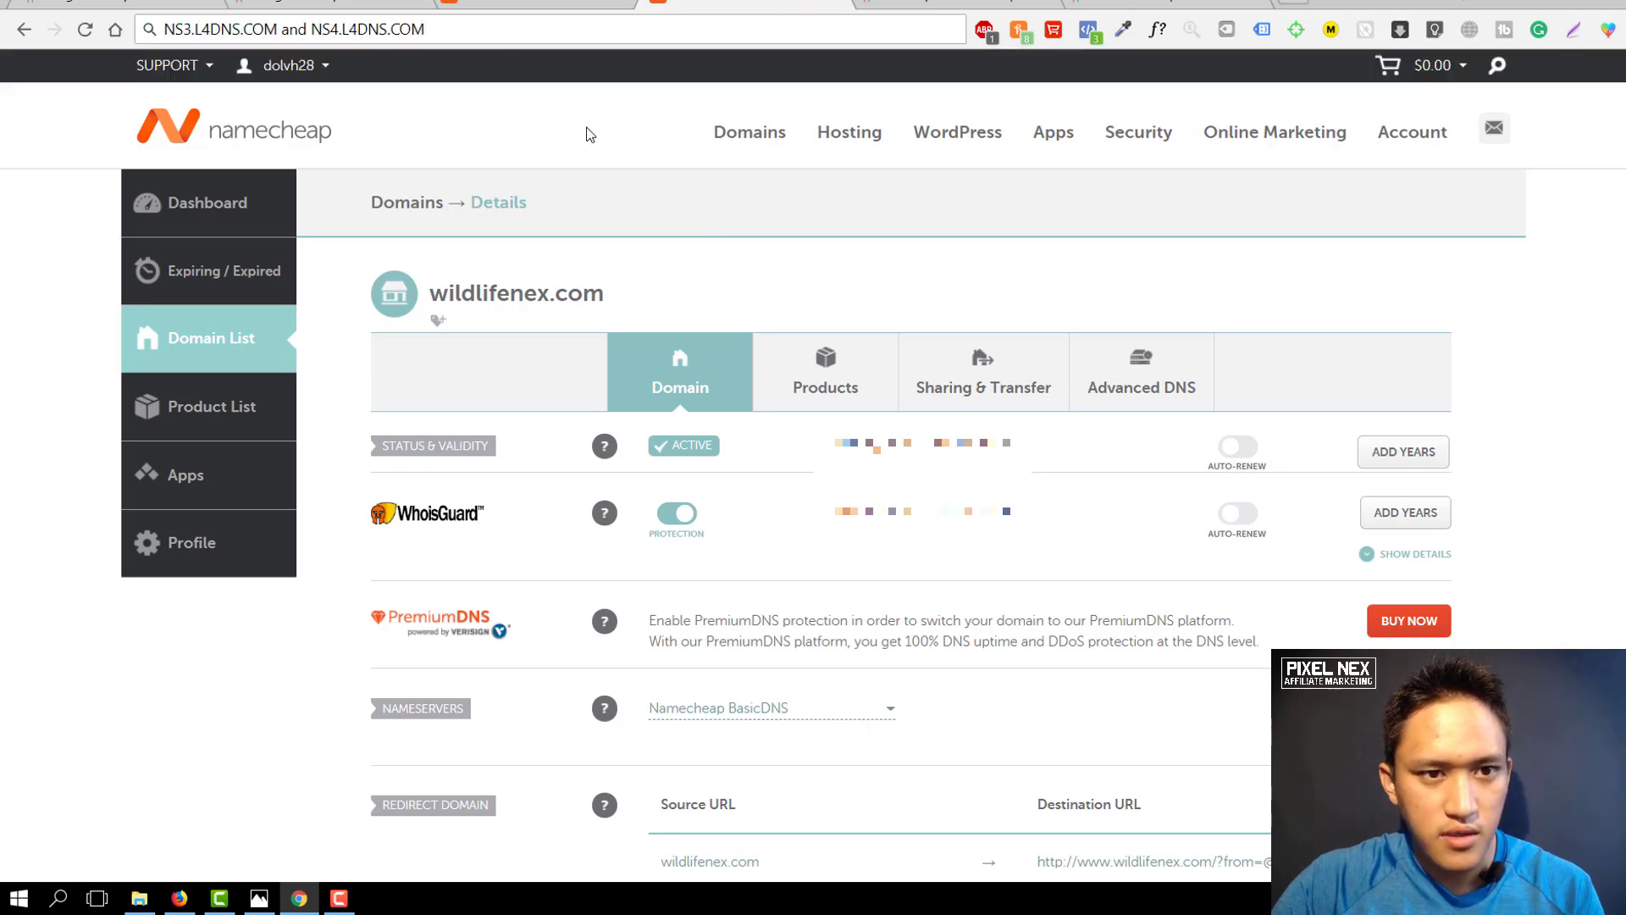
Switch wildlifenex.com's nameservers to Custom DNS and enter NS3.L4DNS.COM as Nameserver 1.
{"action": "left_click_drag", "start_coordinate": [277, 29], "coordinate": [165, 15]}
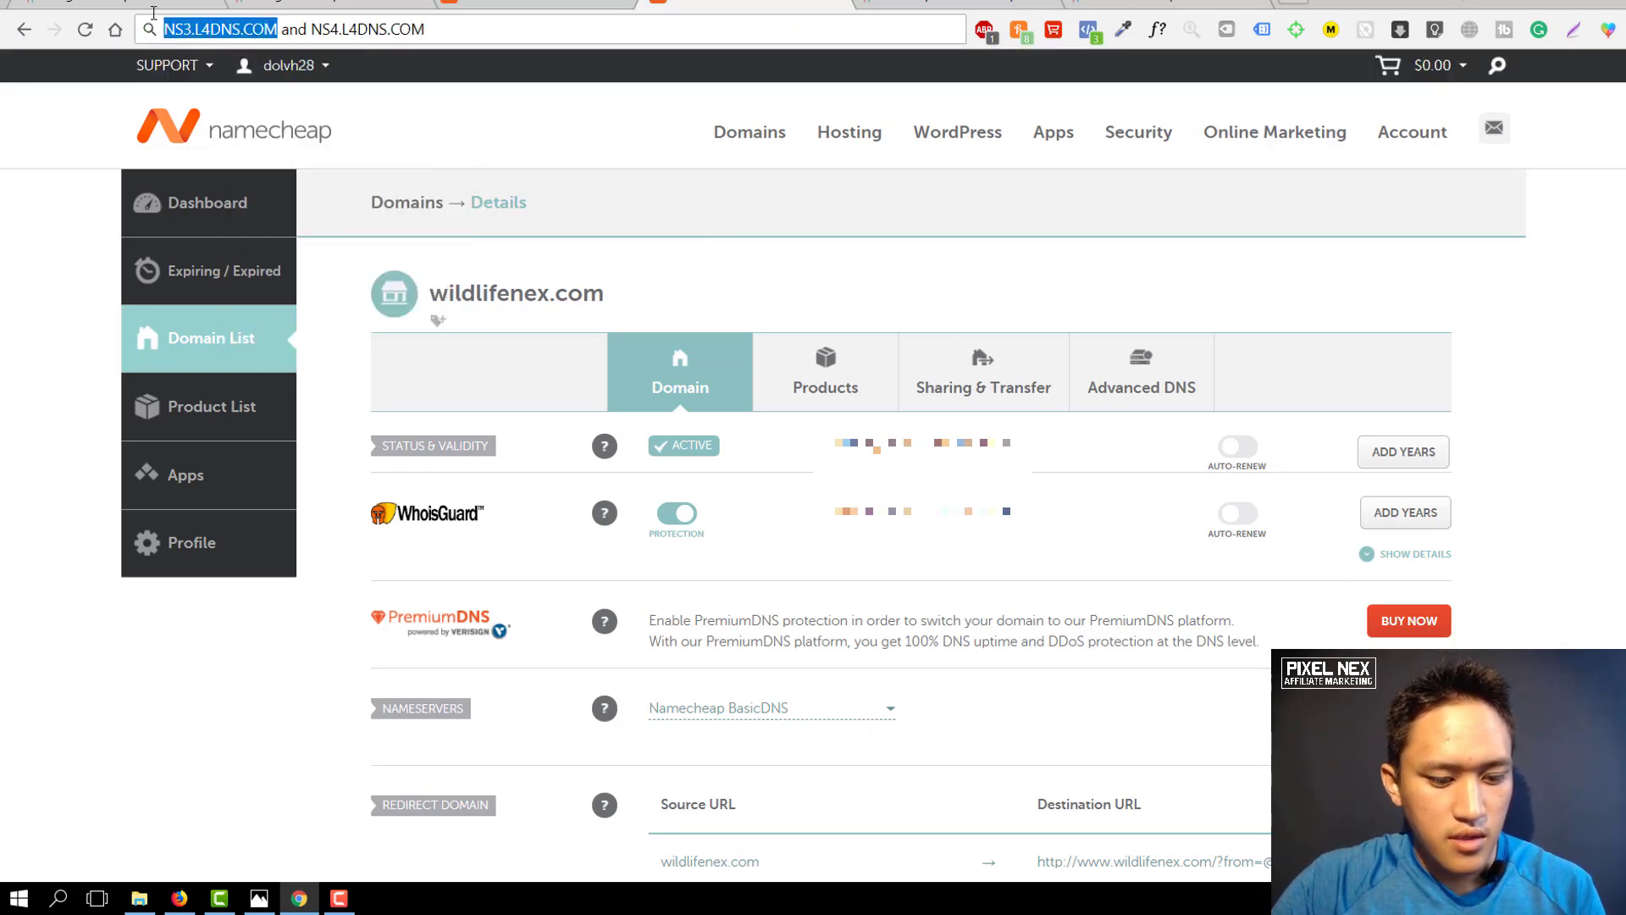
{"action": "left_click", "coordinate": [834, 713]}
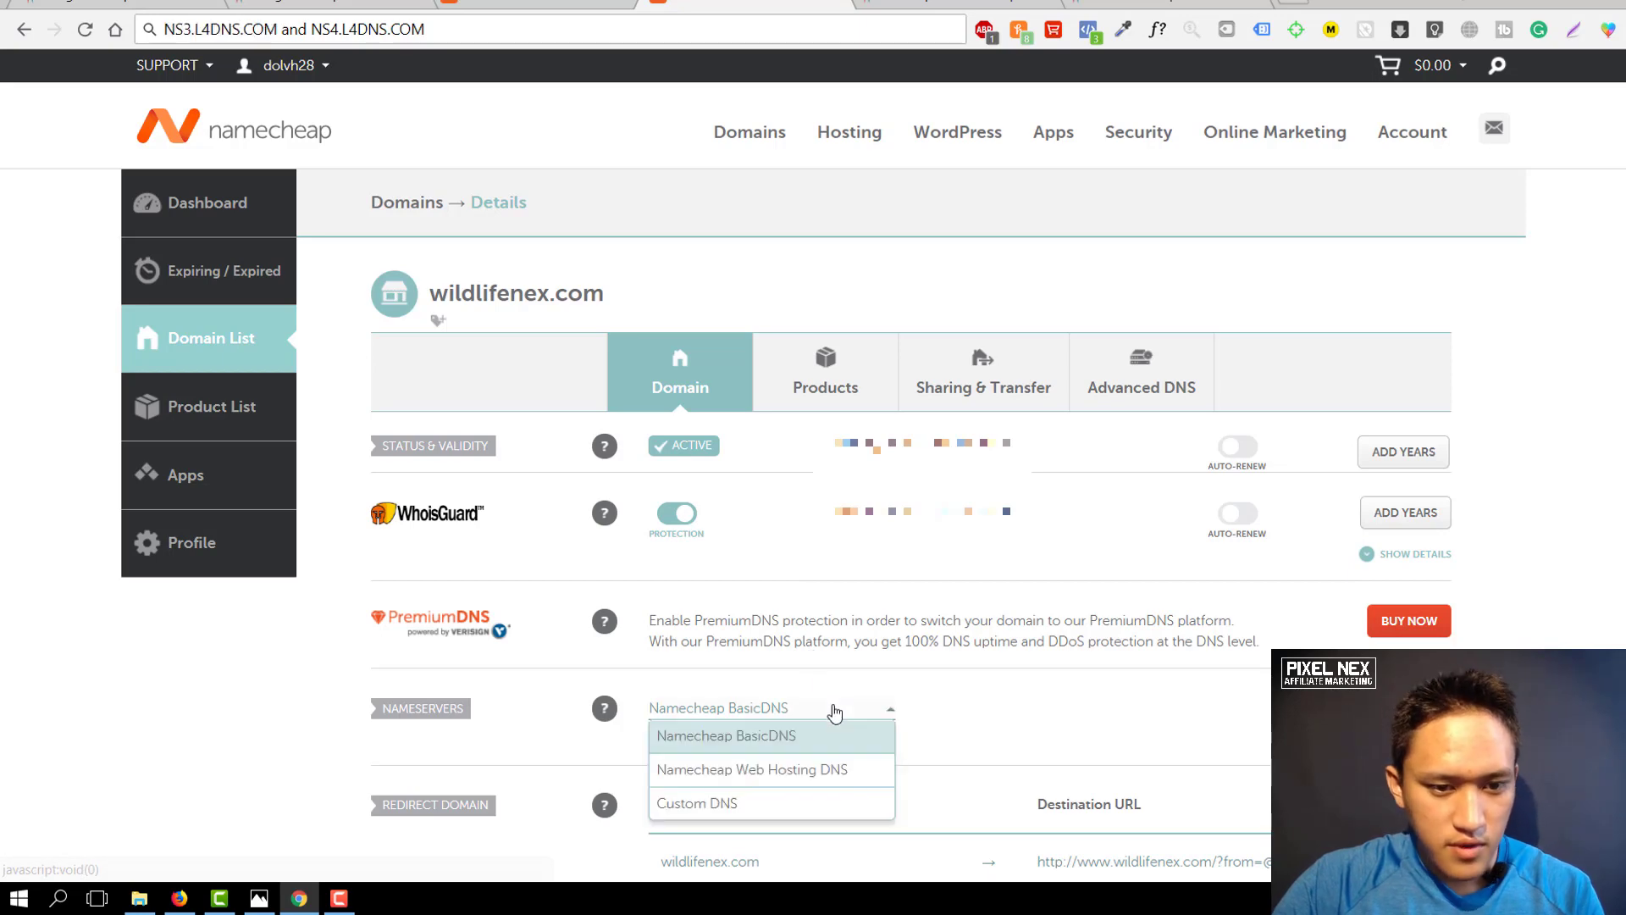
{"action": "left_click", "coordinate": [759, 805]}
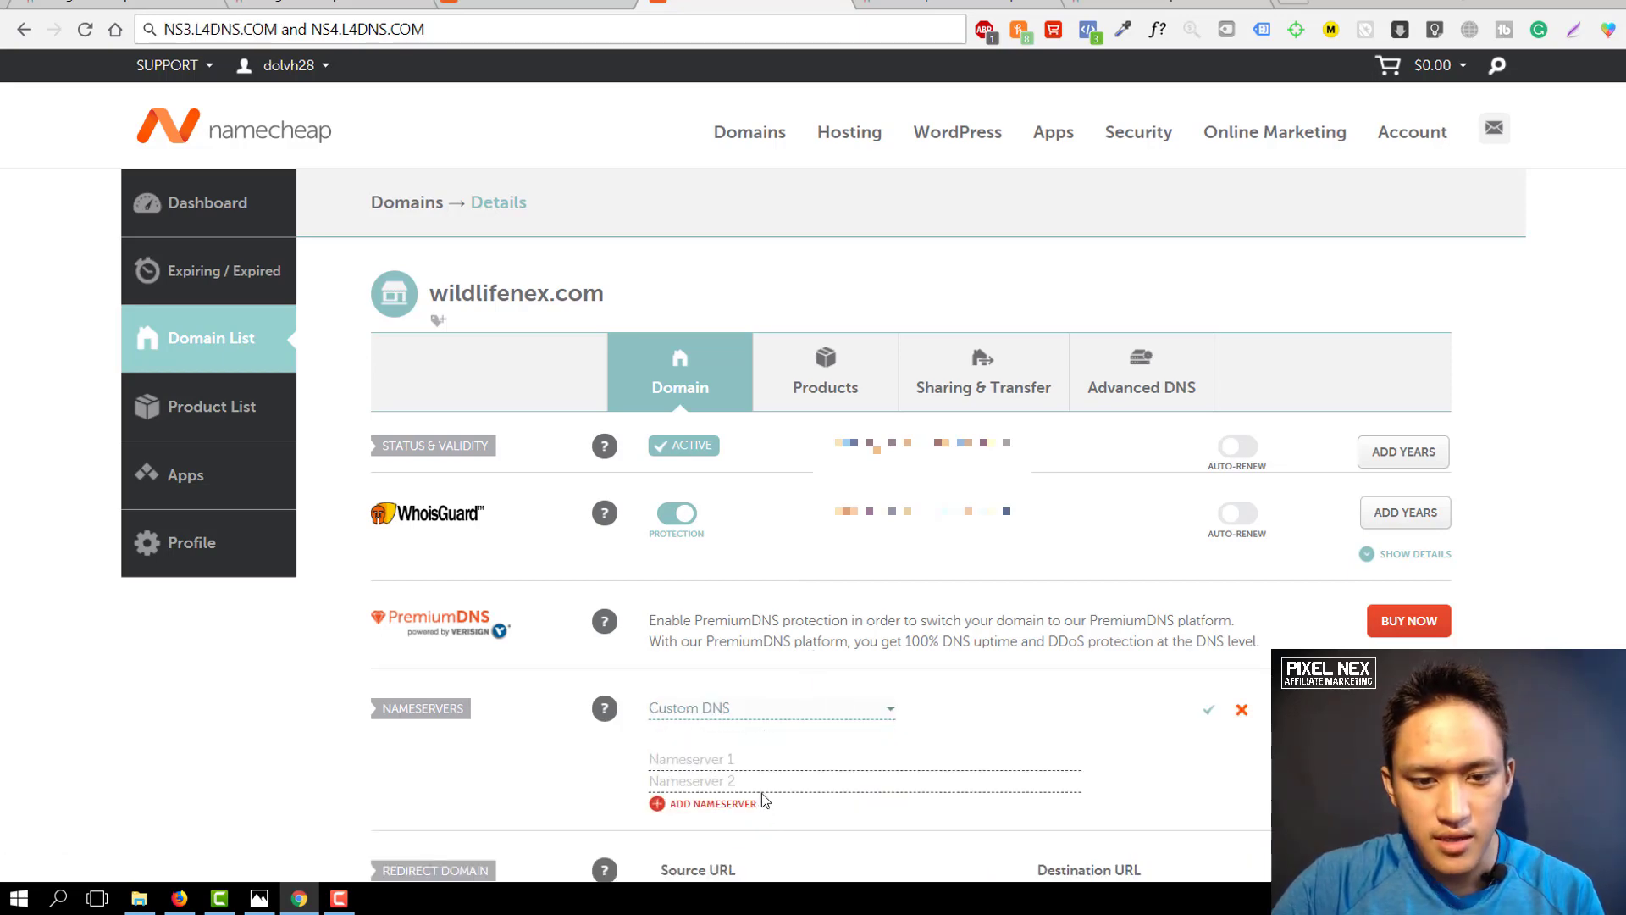
{"action": "type", "text": "NS3.L4DNS.COM"}
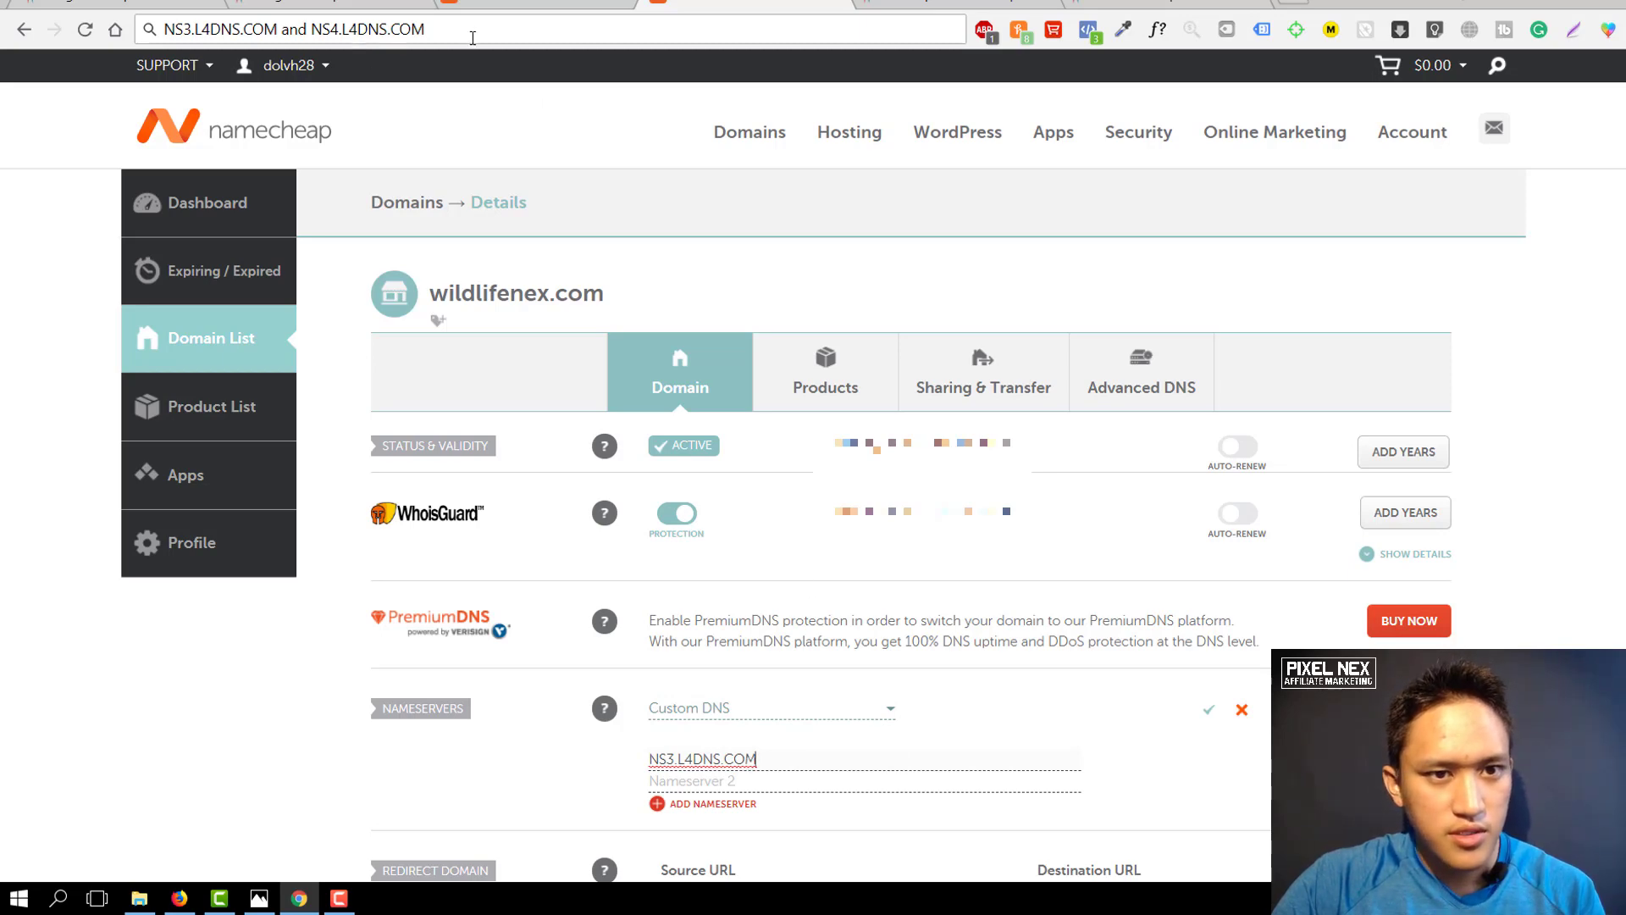
Enter NS4.L4DNS.COM as Nameserver 2 and save the custom nameservers.
{"action": "left_click_drag", "start_coordinate": [429, 29], "coordinate": [312, 30]}
{"action": "key", "text": "ctrl+c"}
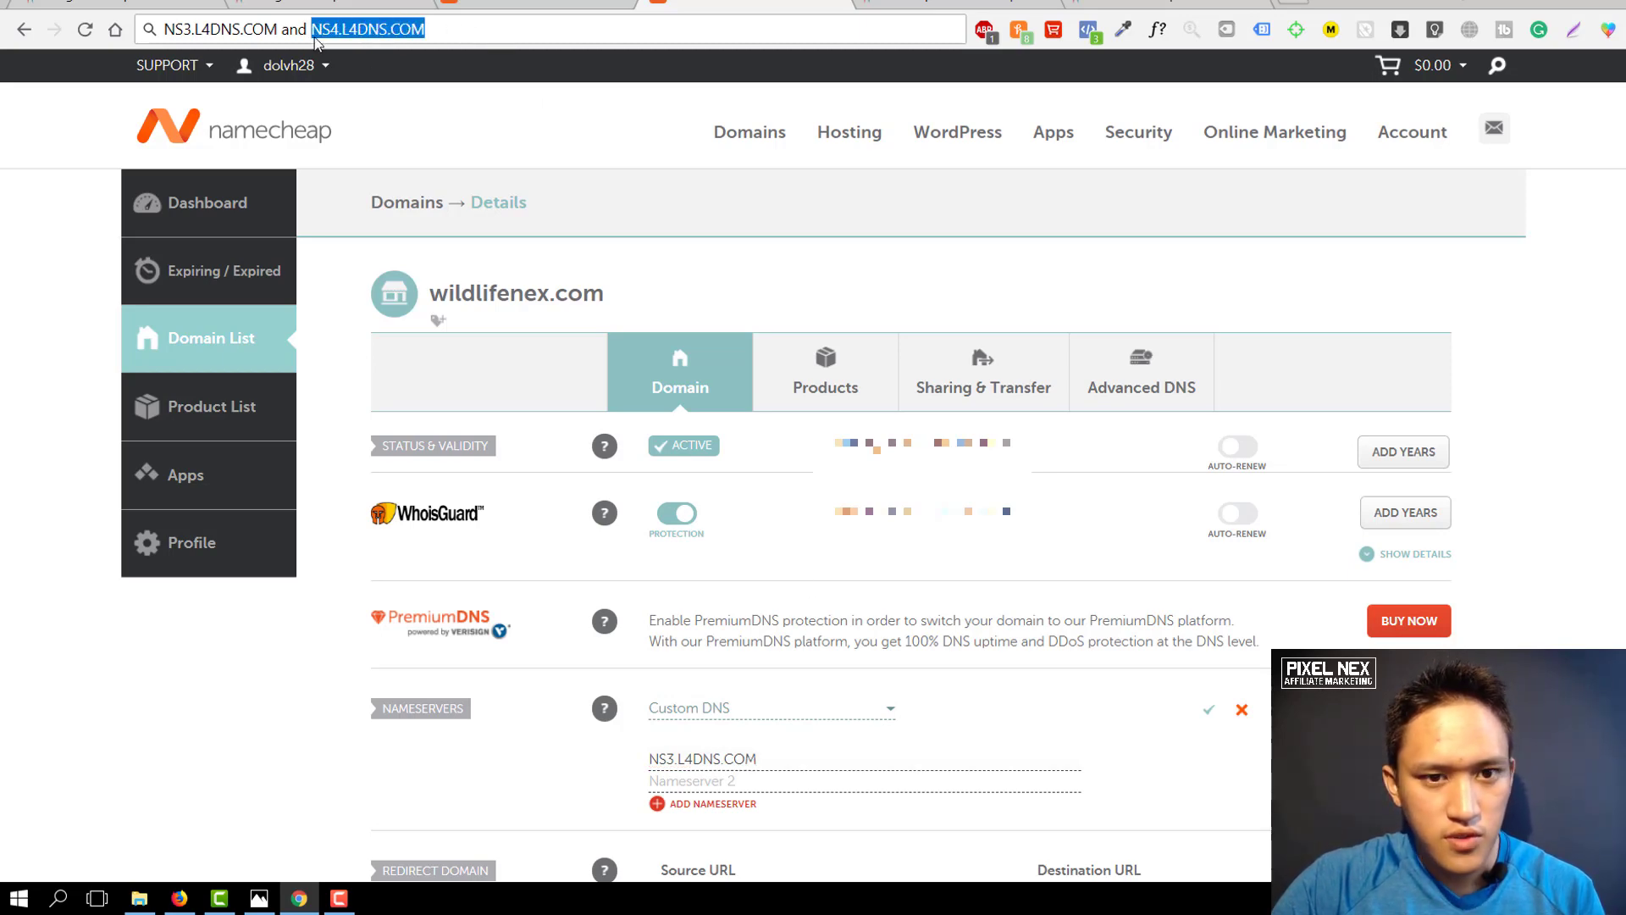
{"action": "left_click", "coordinate": [810, 784]}
{"action": "key", "text": "ctrl+v"}
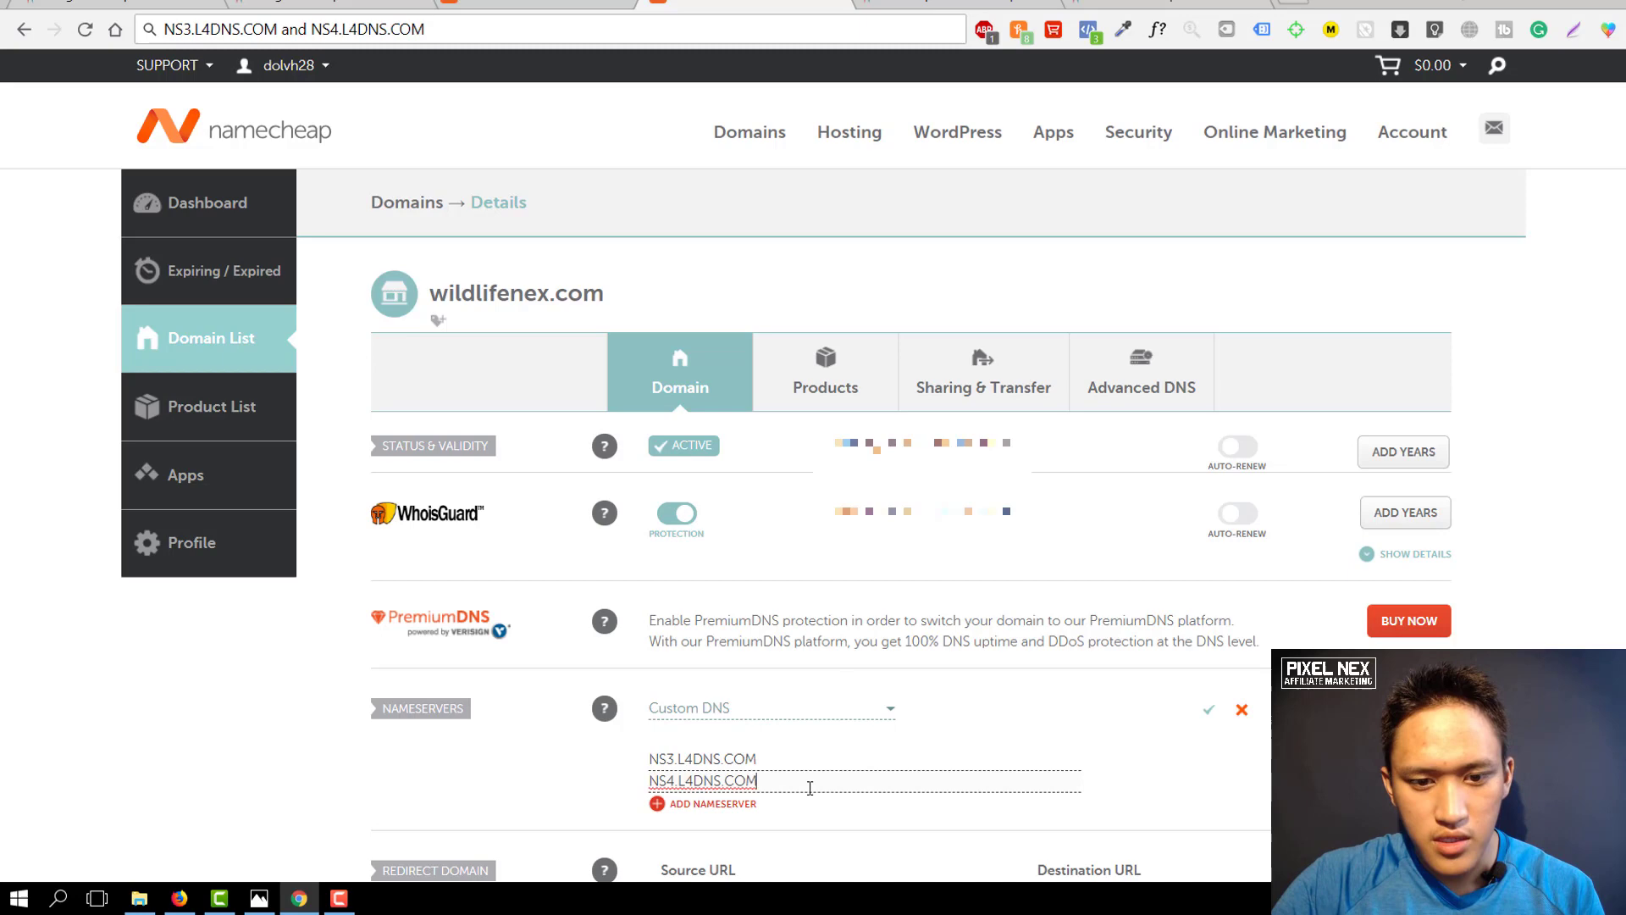
{"action": "left_click", "coordinate": [1213, 714]}
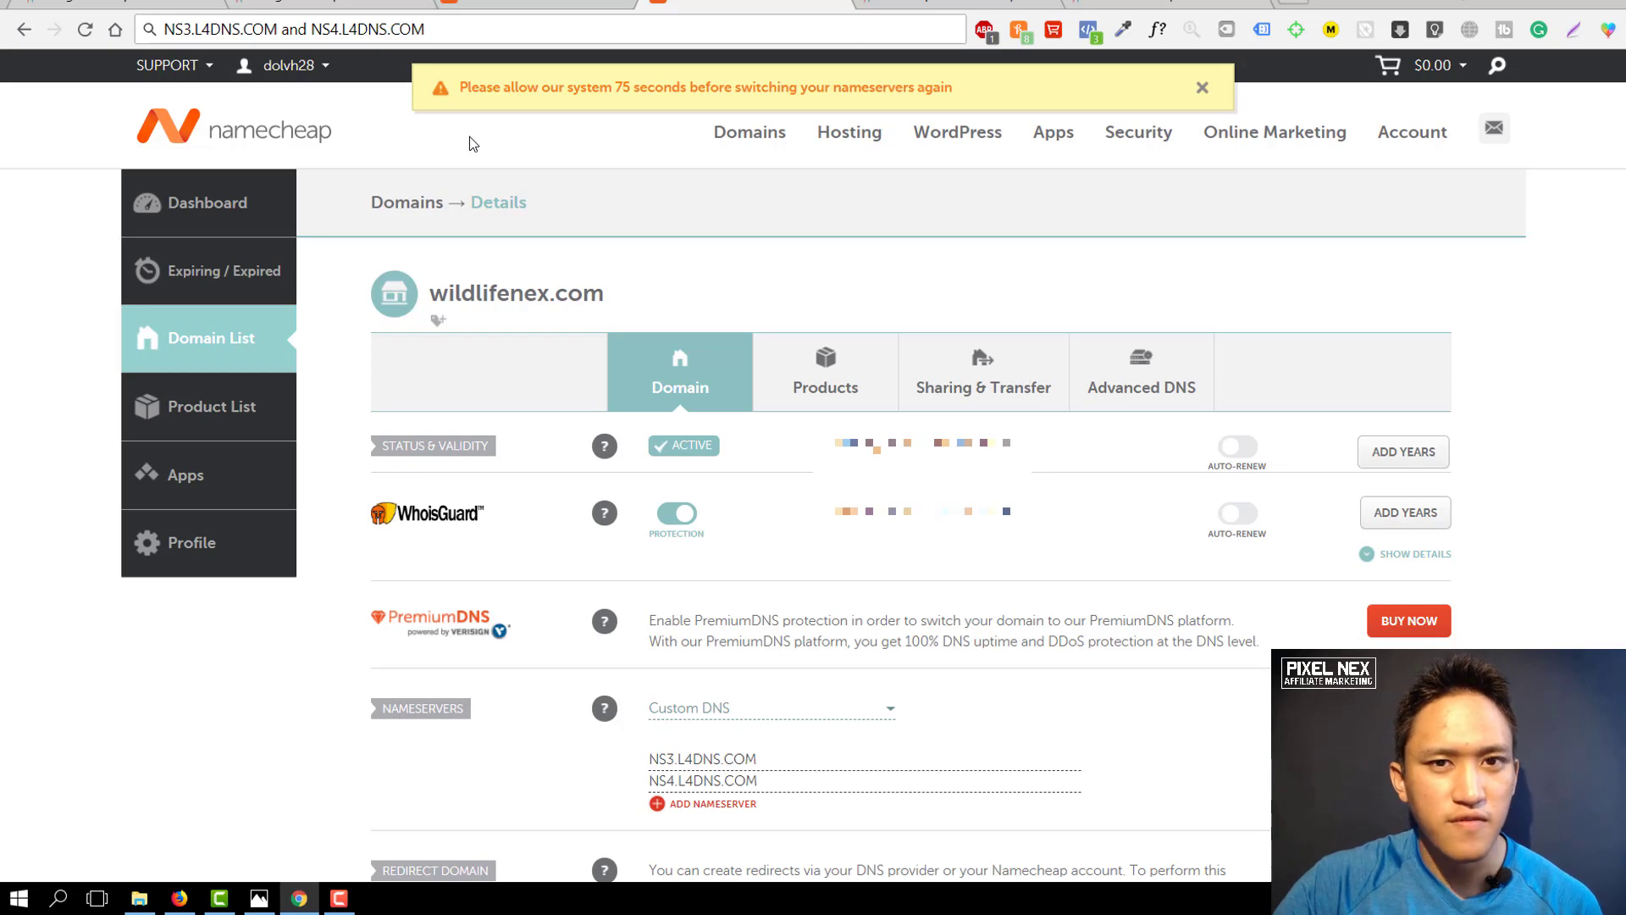
Finish connecting wildlifenex.com in Builderall and activate SSL for that site.
{"action": "left_click", "coordinate": [350, 5]}
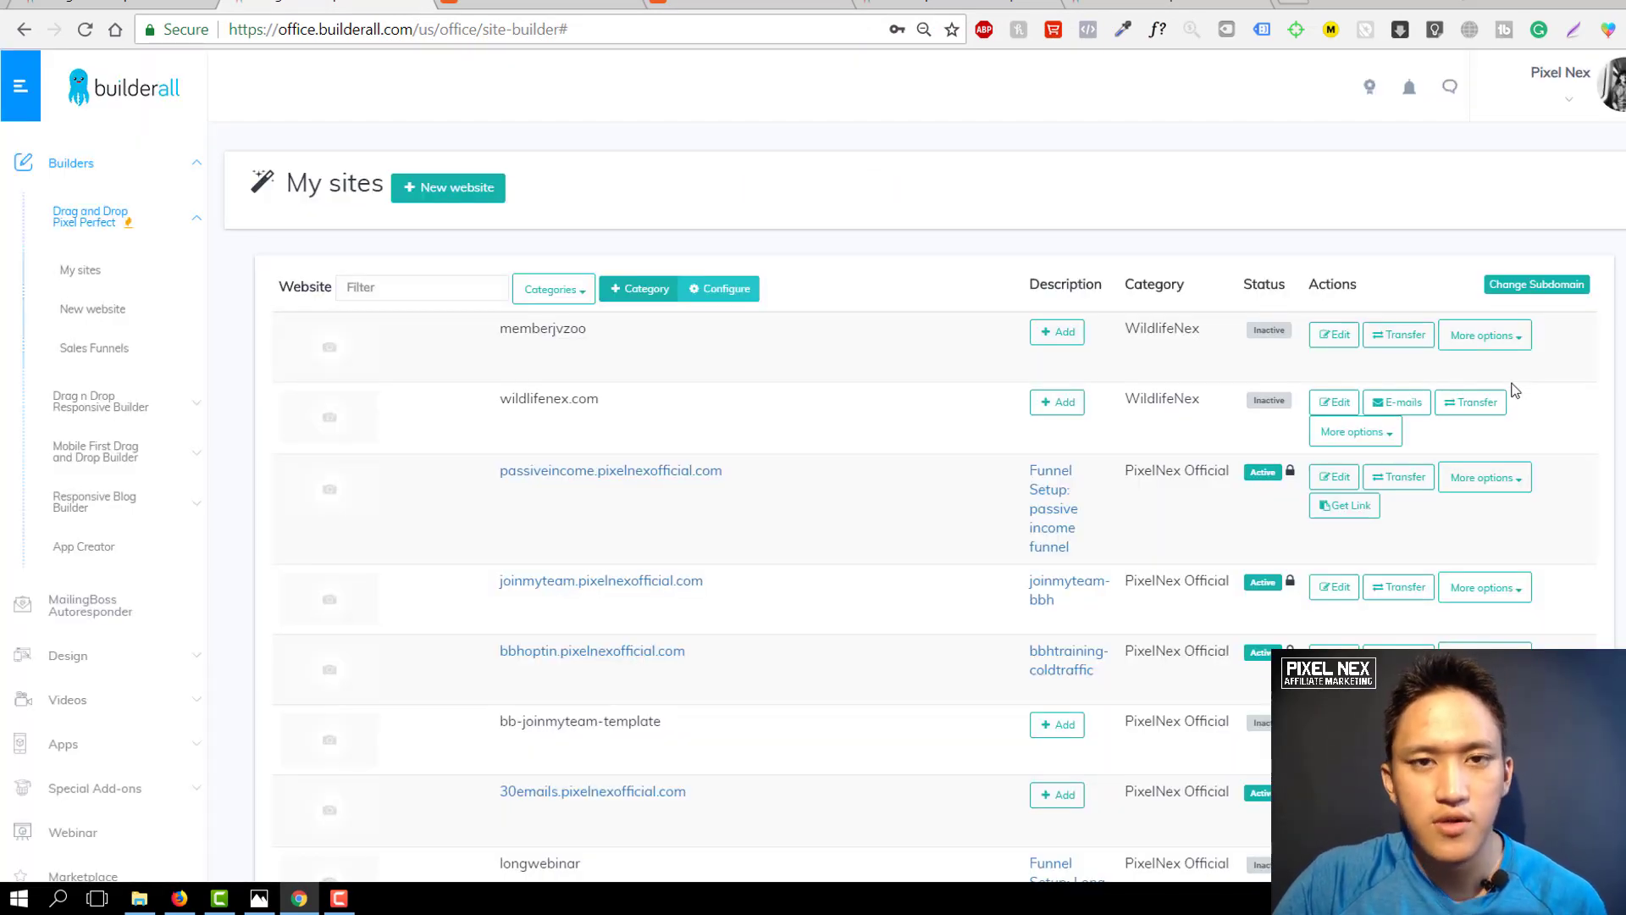
{"action": "left_click", "coordinate": [1394, 435]}
{"action": "left_click", "coordinate": [1393, 459]}
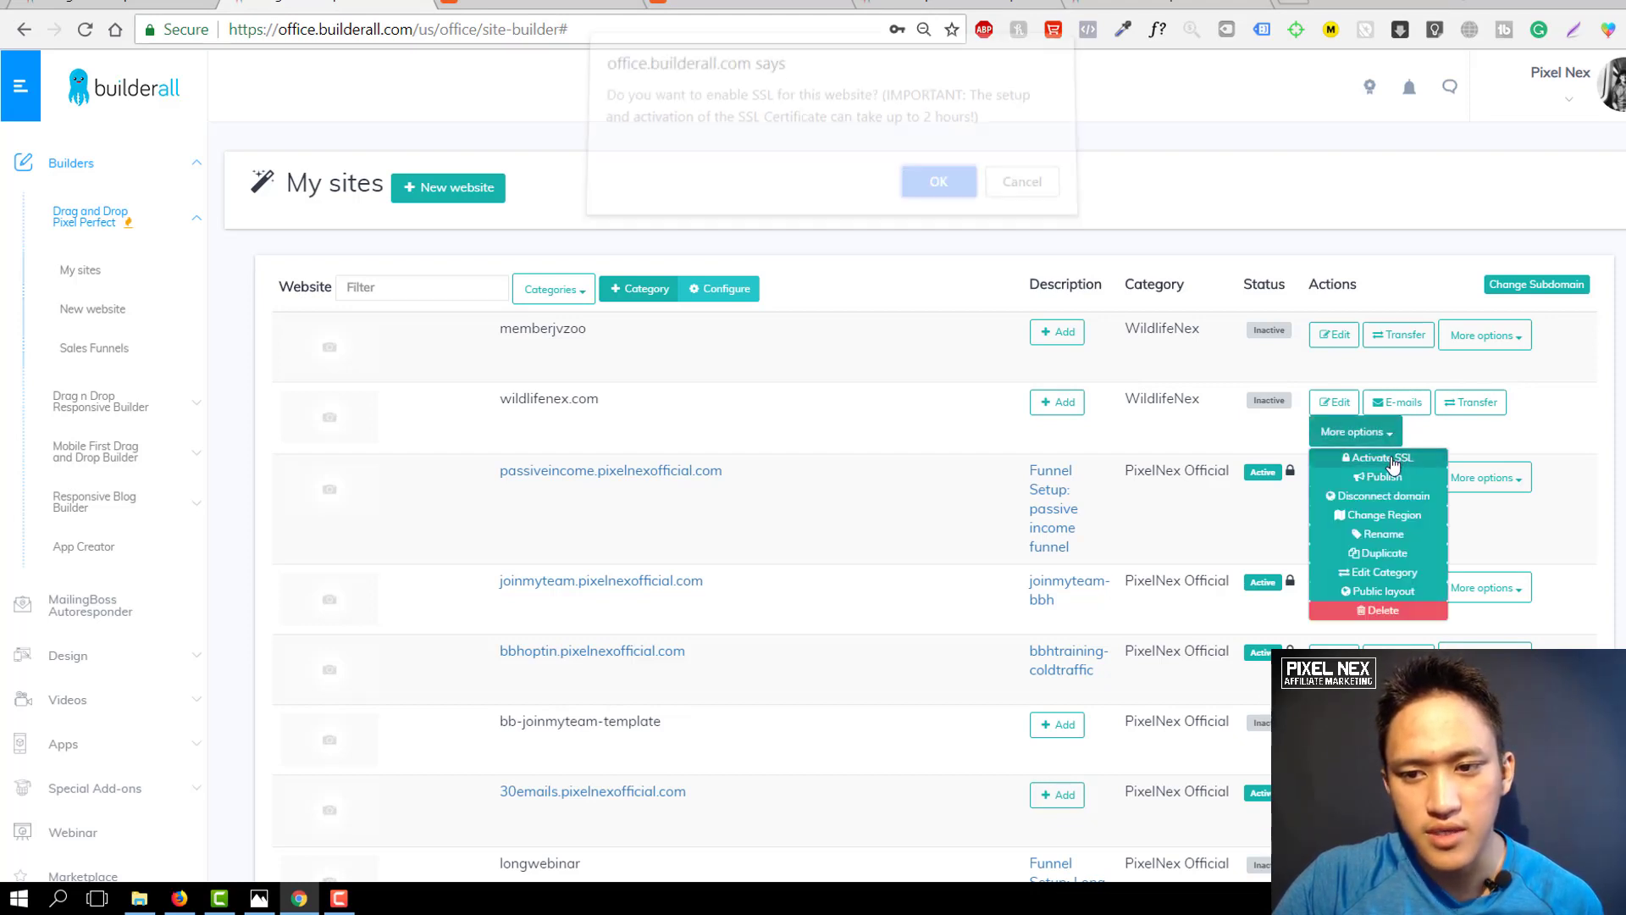
{"action": "left_click", "coordinate": [936, 195]}
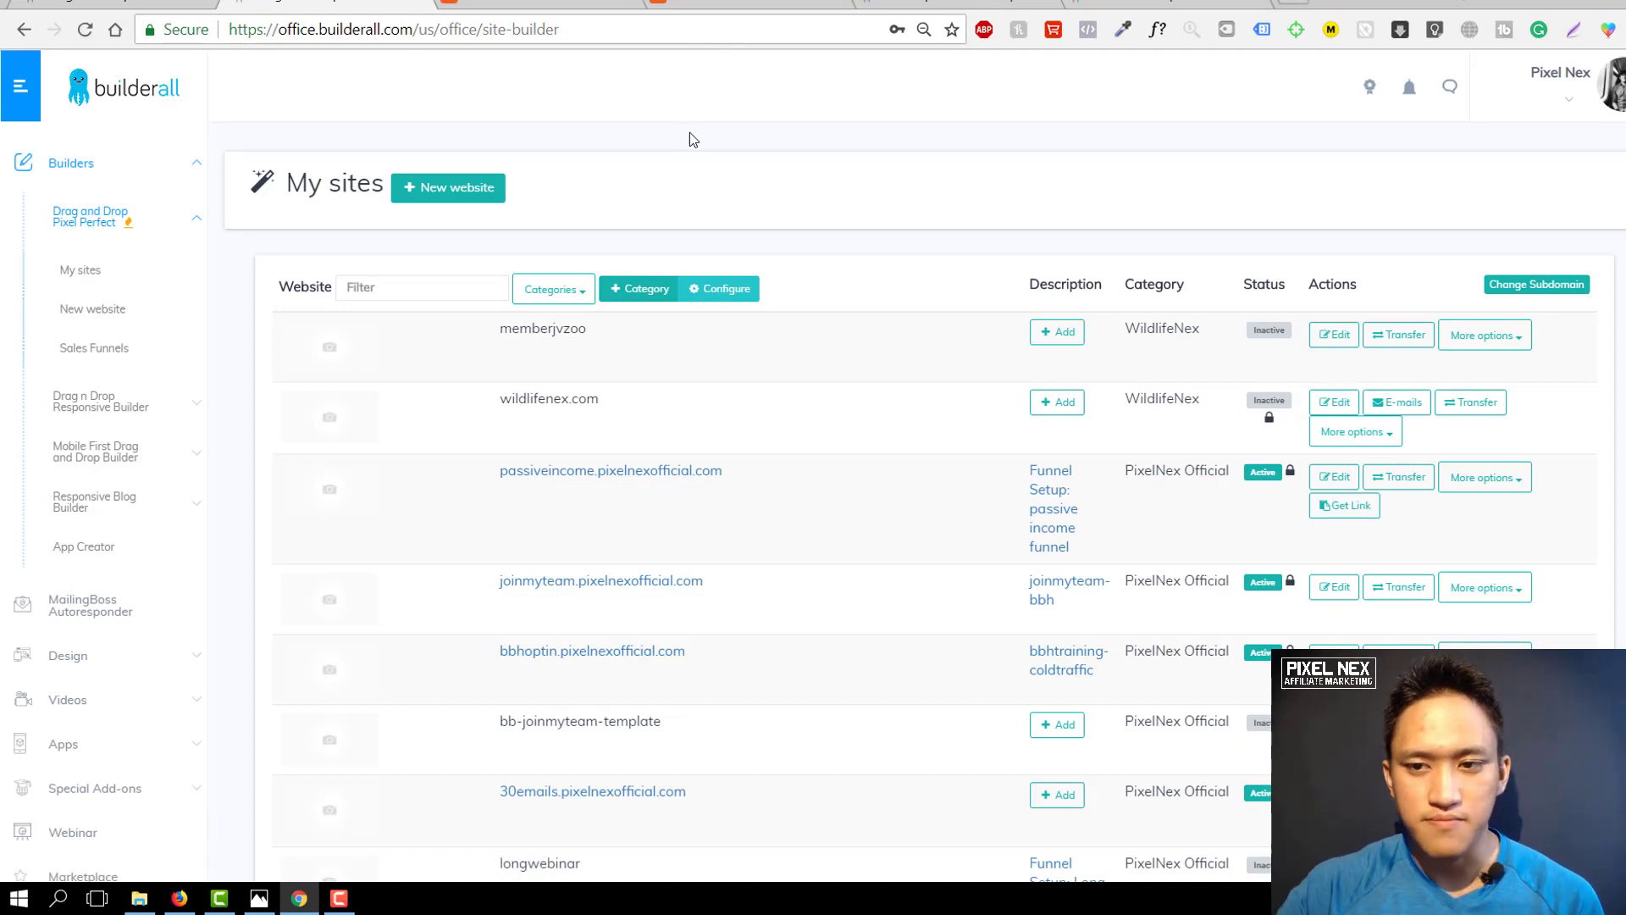
Start a custom domain connection for the memberjvzoo site and enter member.wildlifenex.com as its domain name.
{"action": "left_click", "coordinate": [1508, 338]}
{"action": "left_click", "coordinate": [1504, 383]}
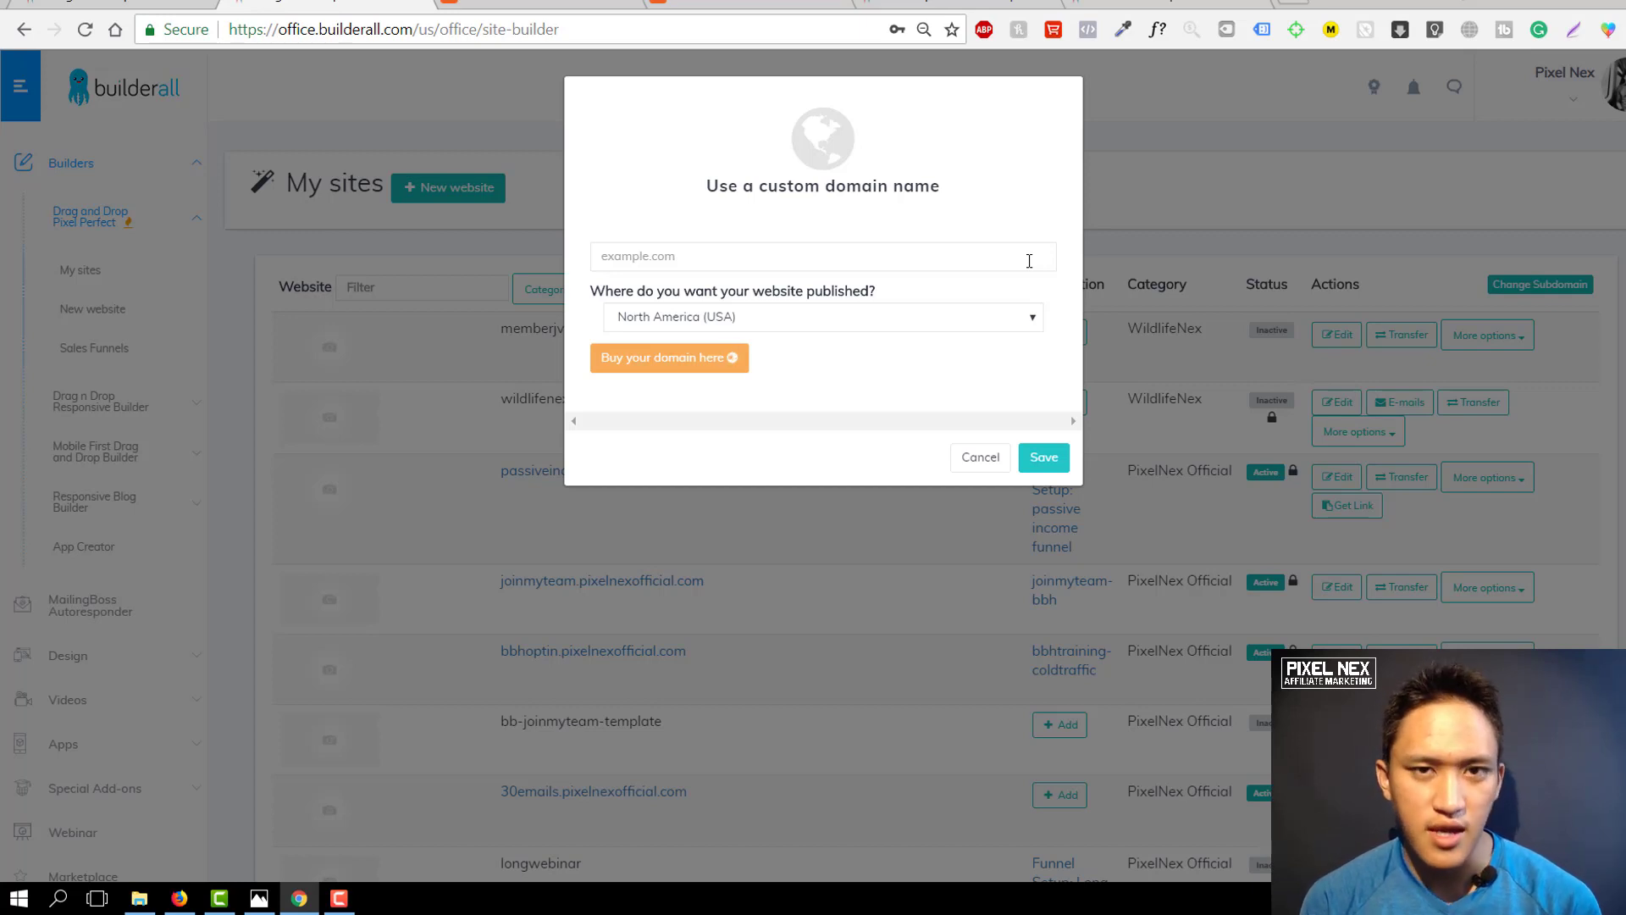
{"action": "left_click", "coordinate": [1029, 261]}
{"action": "type", "text": "wildlifenex.com"}
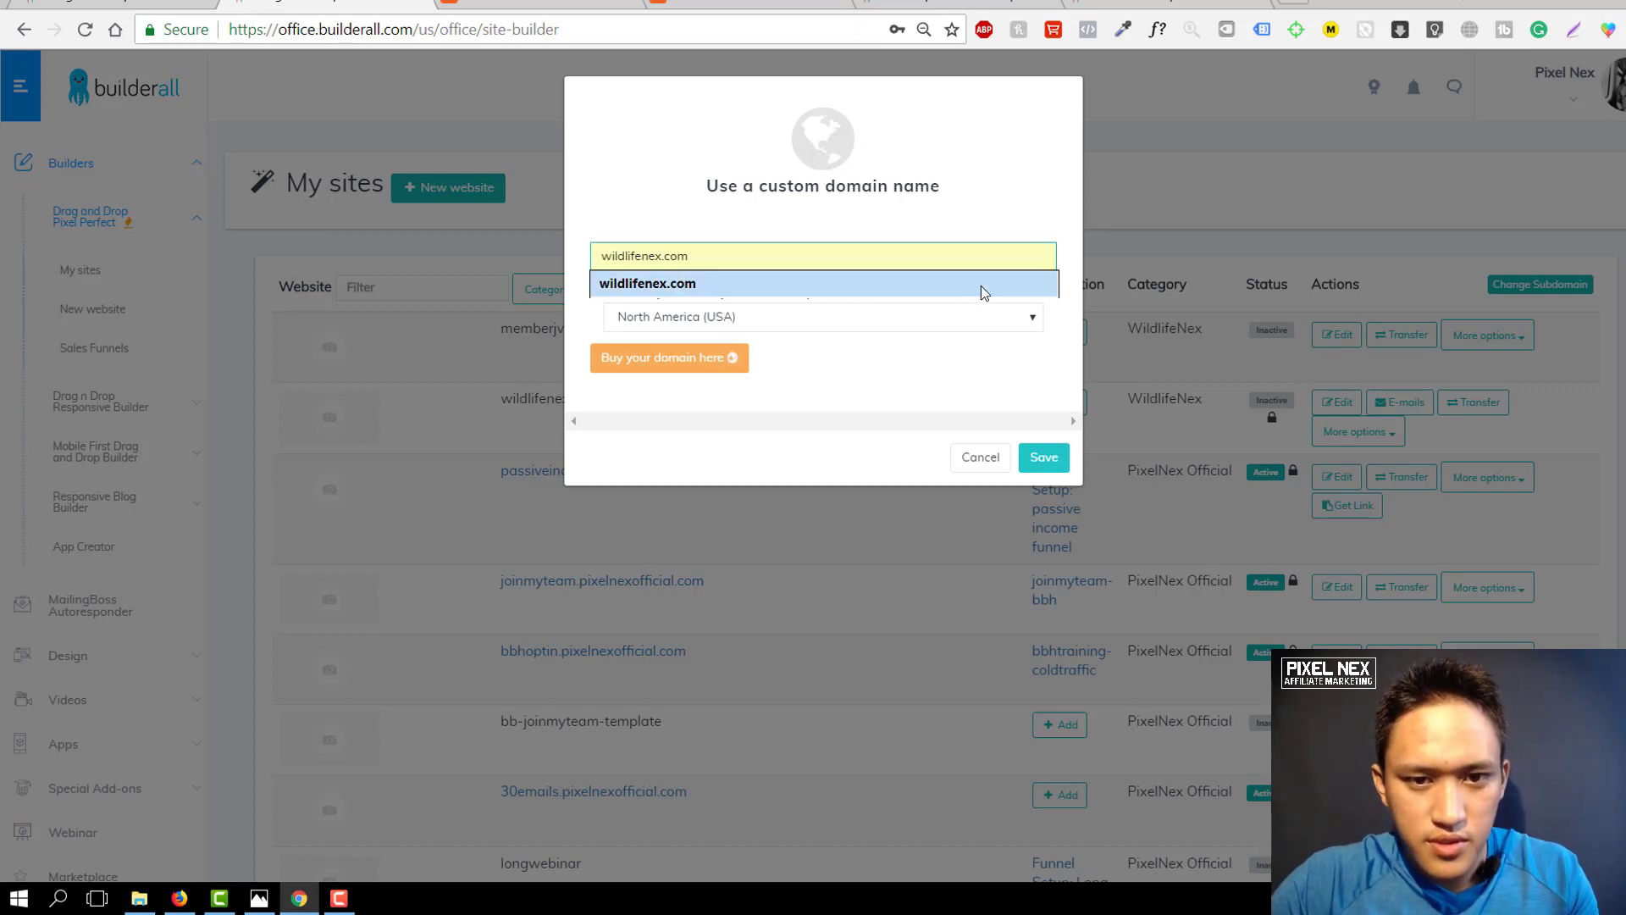
{"action": "left_click", "coordinate": [981, 287]}
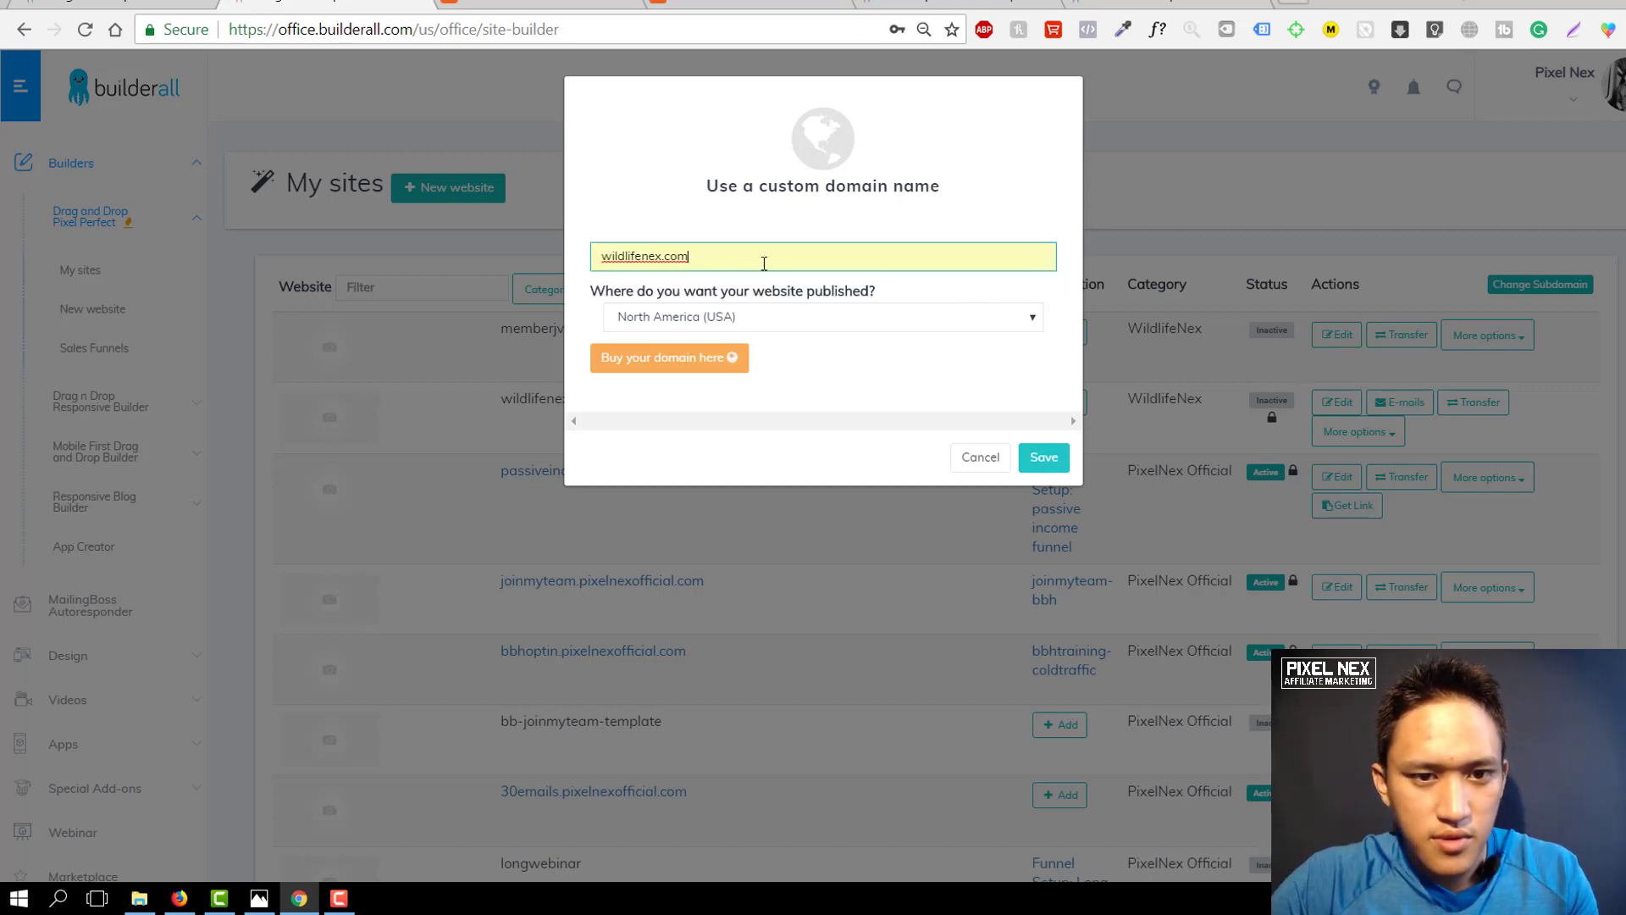
{"action": "left_click", "coordinate": [601, 256]}
{"action": "type", "text": "mem"}
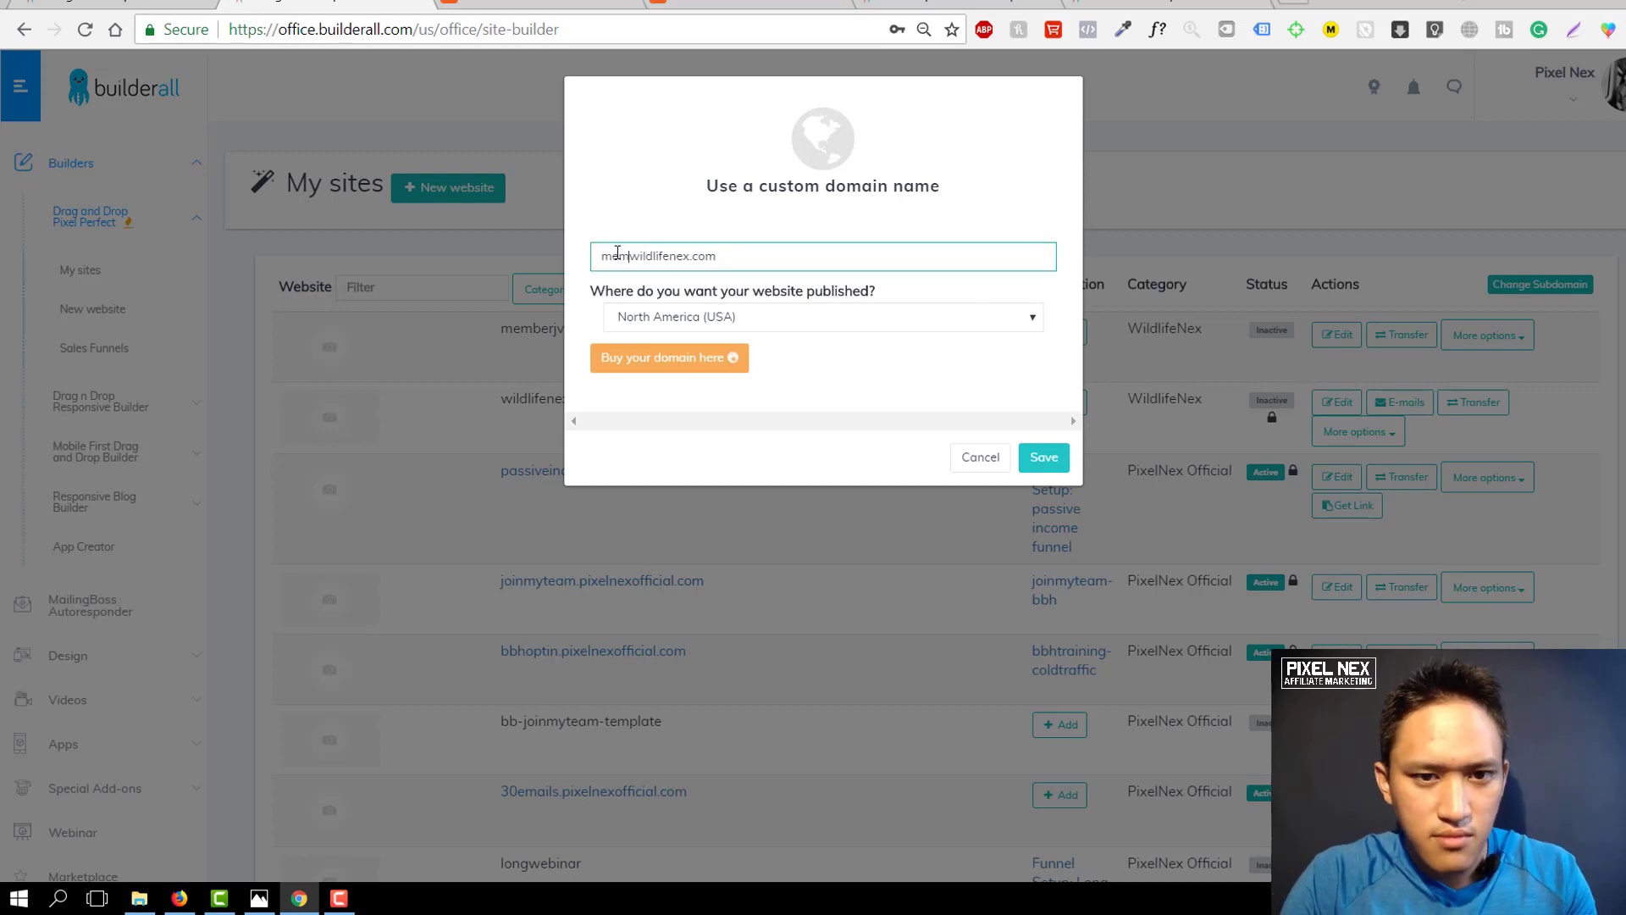
{"action": "type", "text": "ber."}
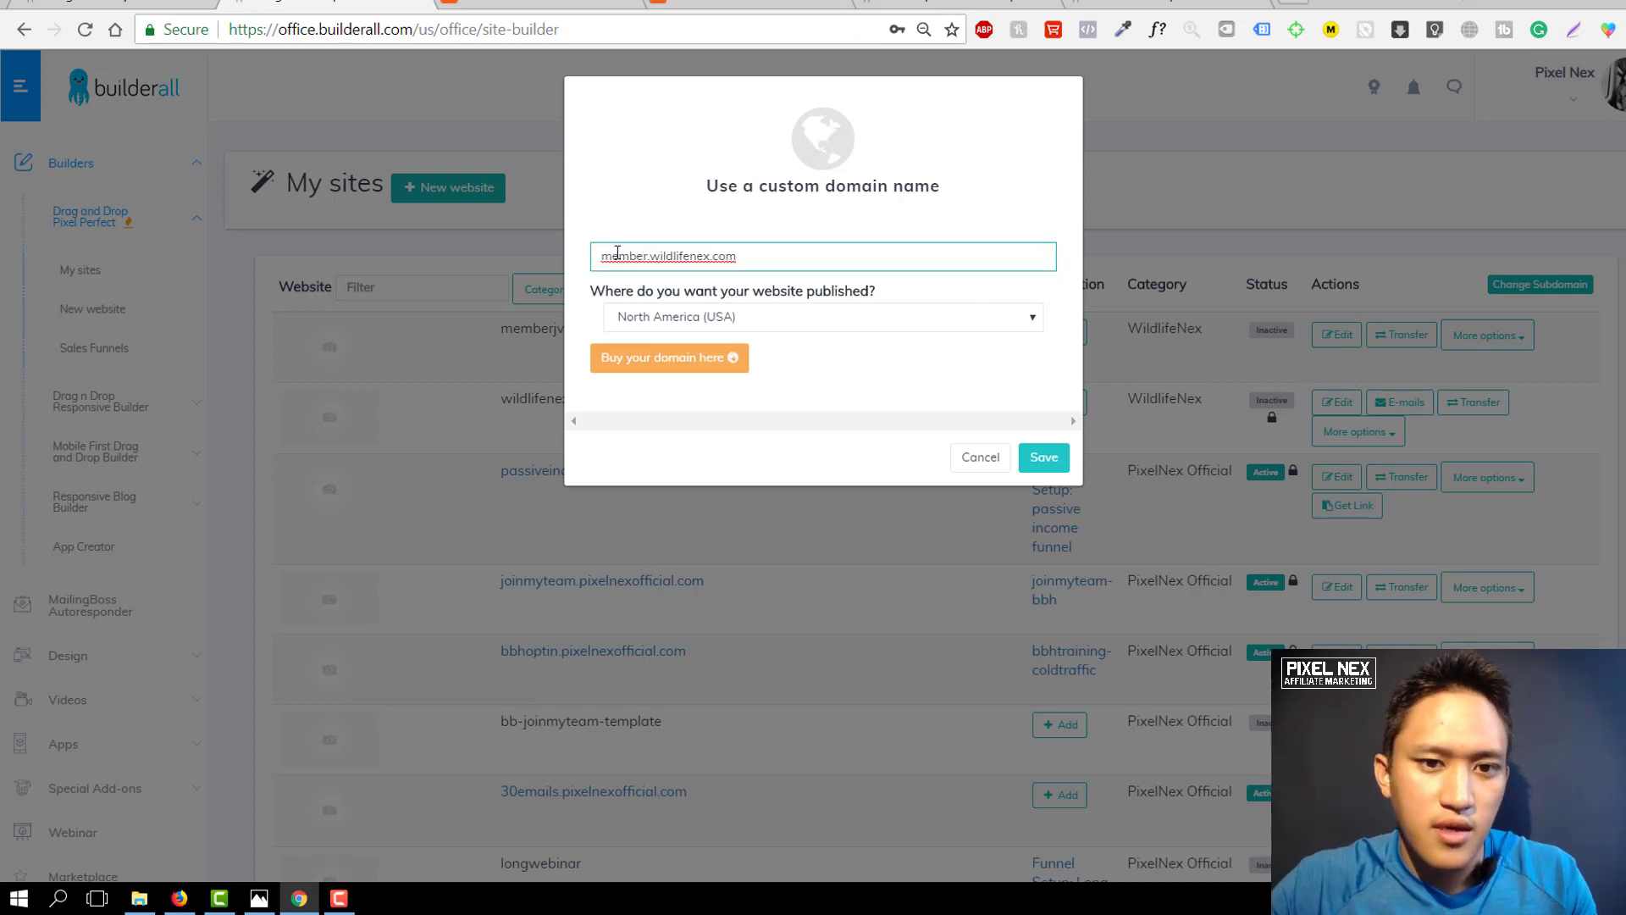
Set the subdomain's publishing region to CDN (All regions), save, and accept the instructions to connect it.
{"action": "left_click", "coordinate": [997, 325]}
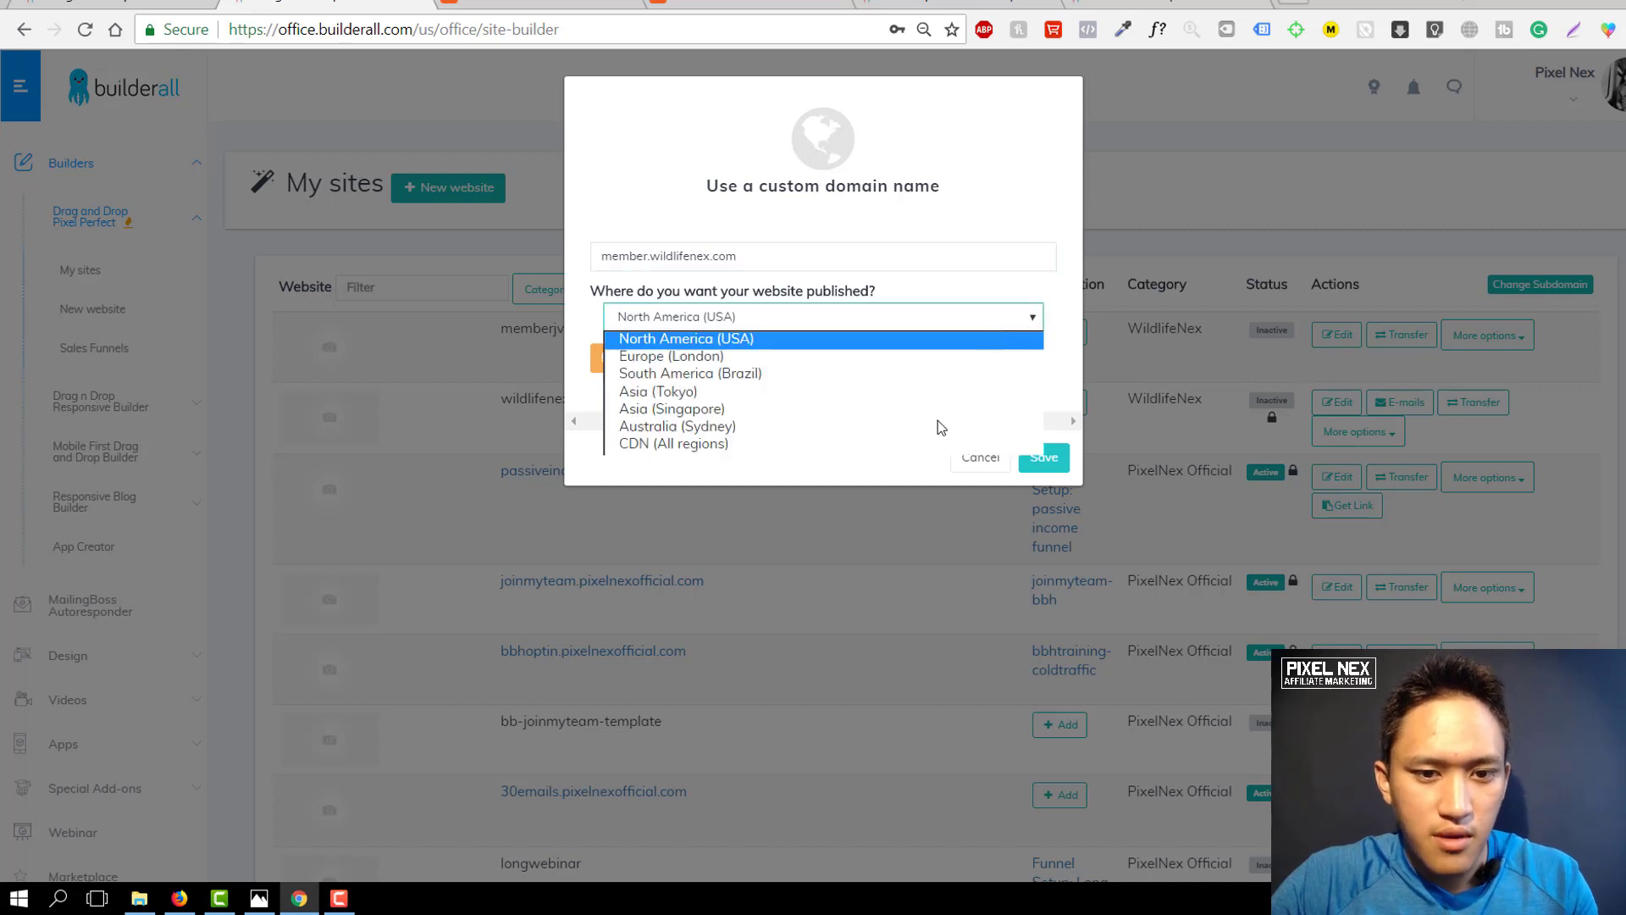
{"action": "left_click", "coordinate": [901, 447]}
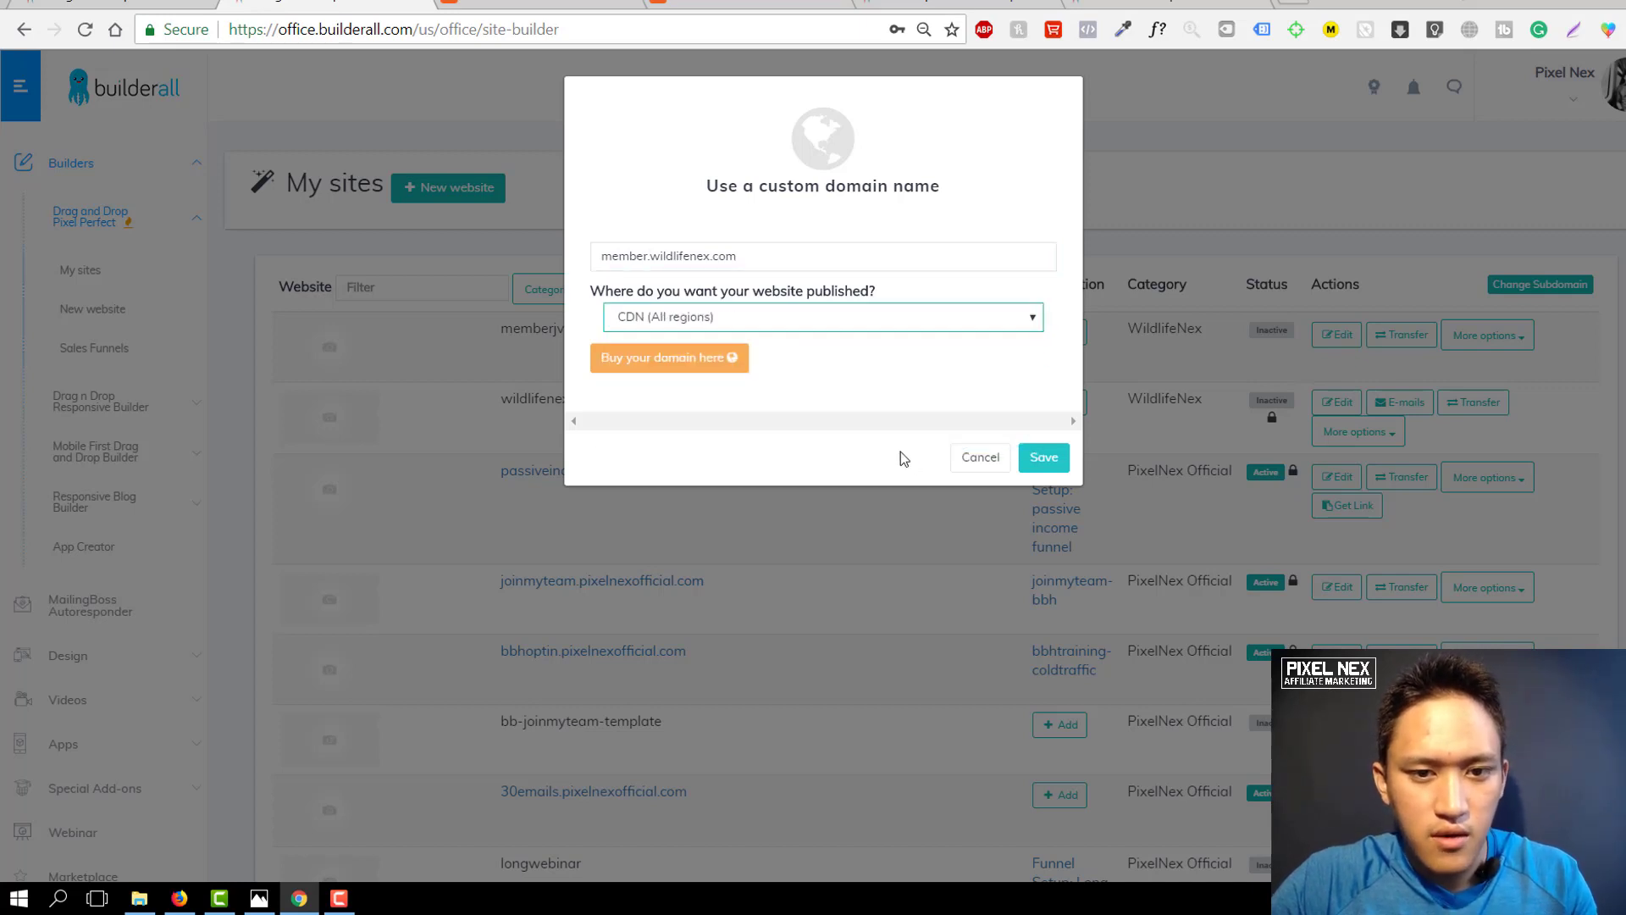
{"action": "left_click", "coordinate": [1050, 468]}
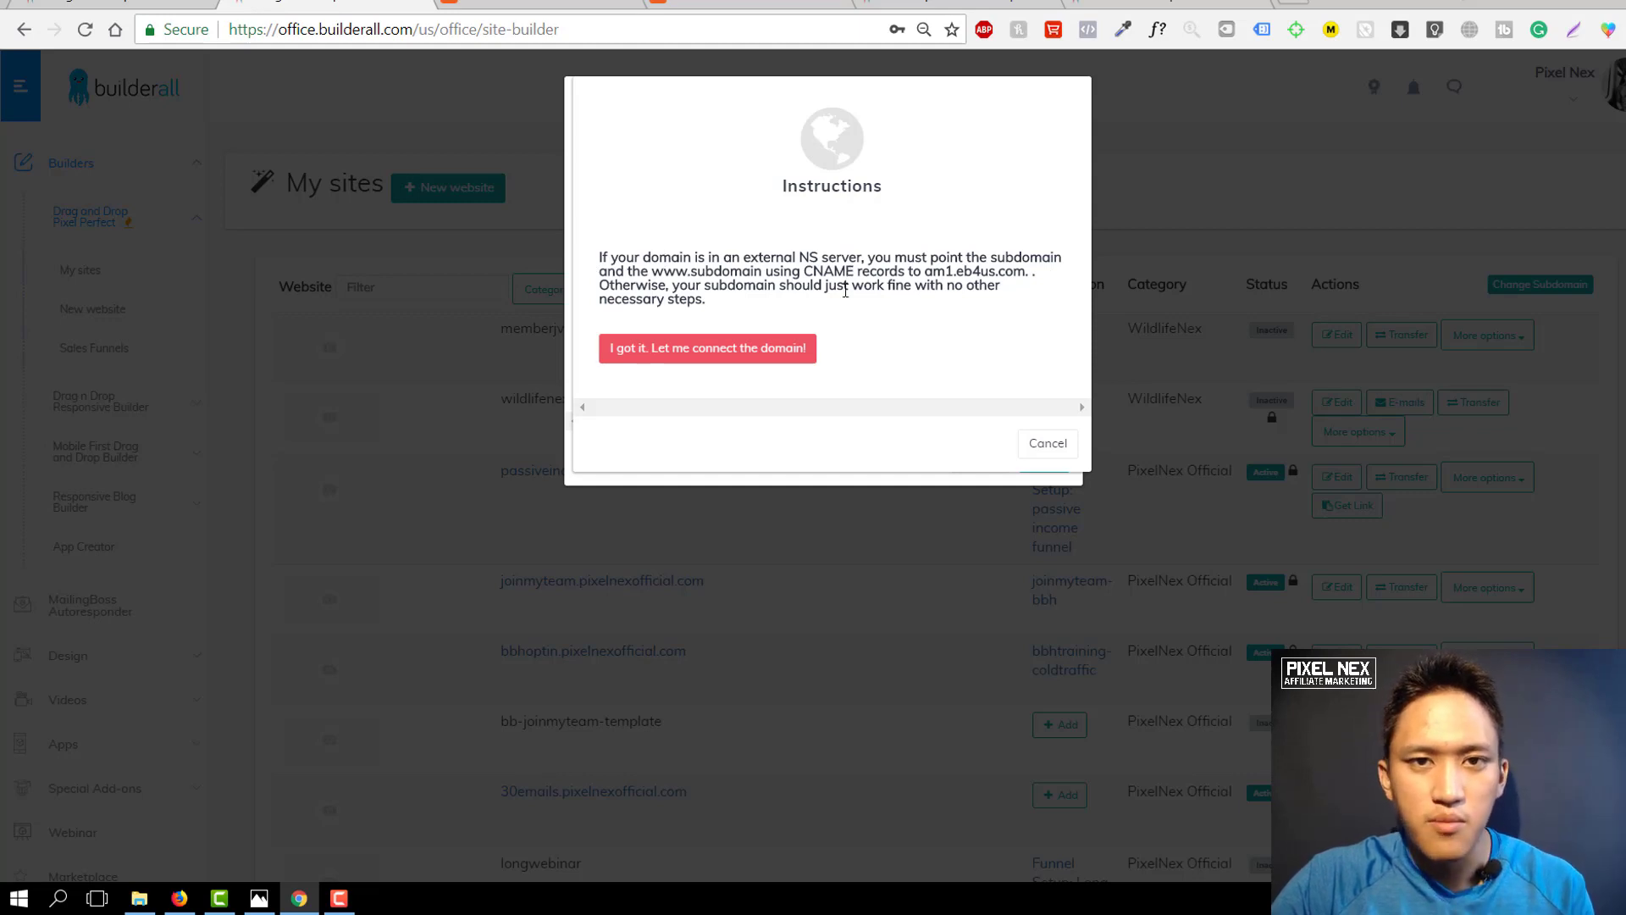
{"action": "left_click", "coordinate": [699, 360]}
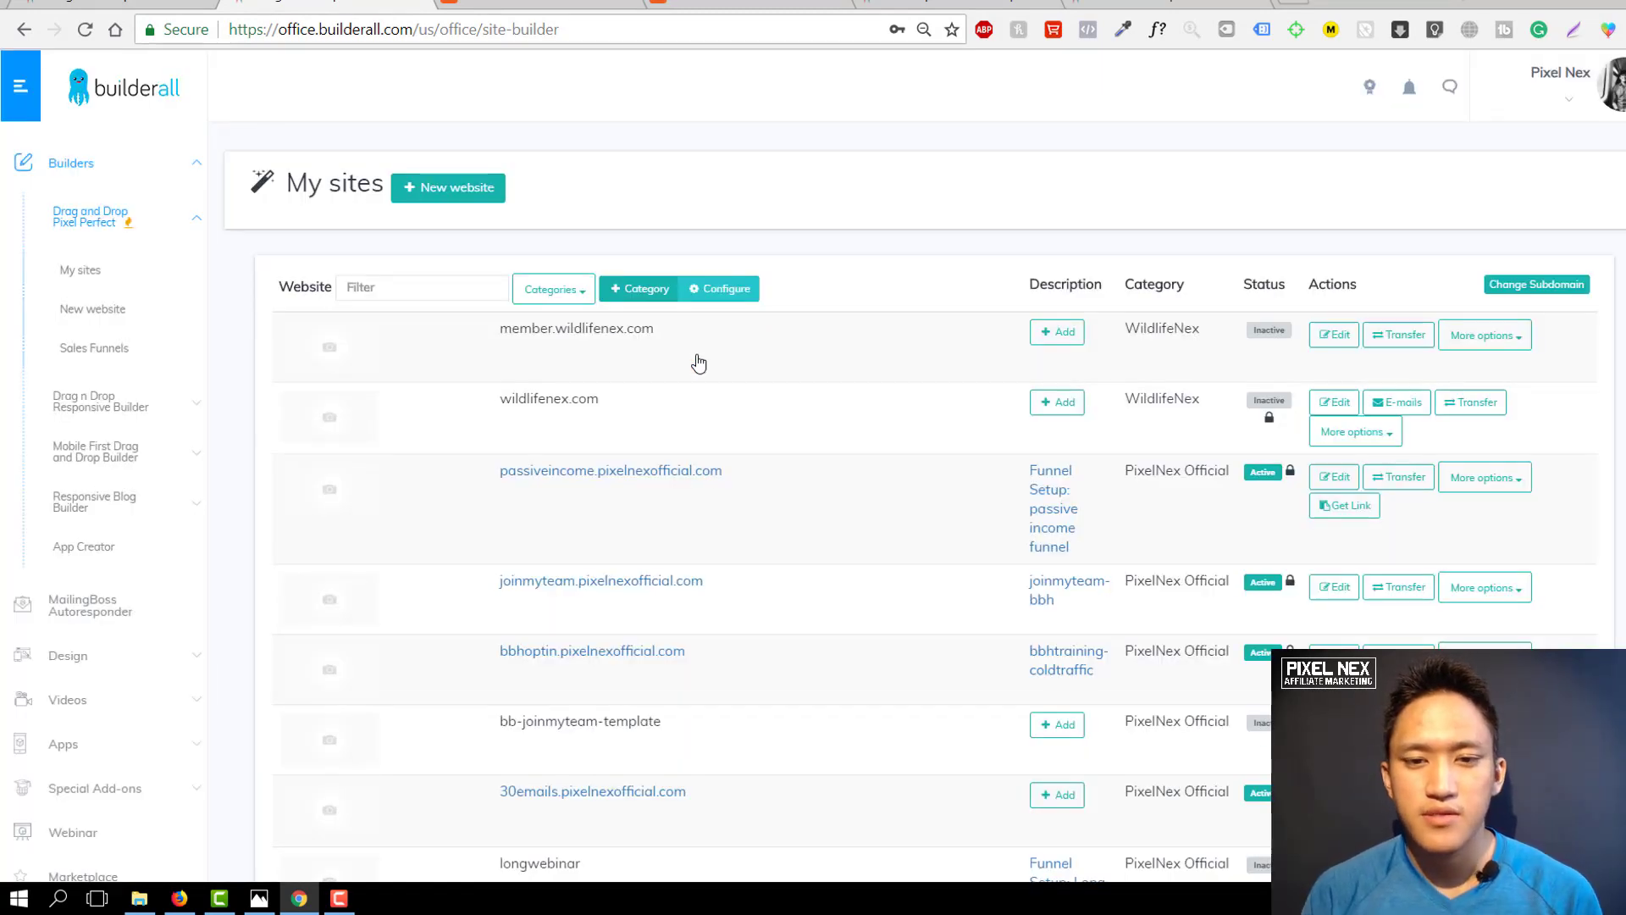
{"action": "left_click", "coordinate": [1474, 340]}
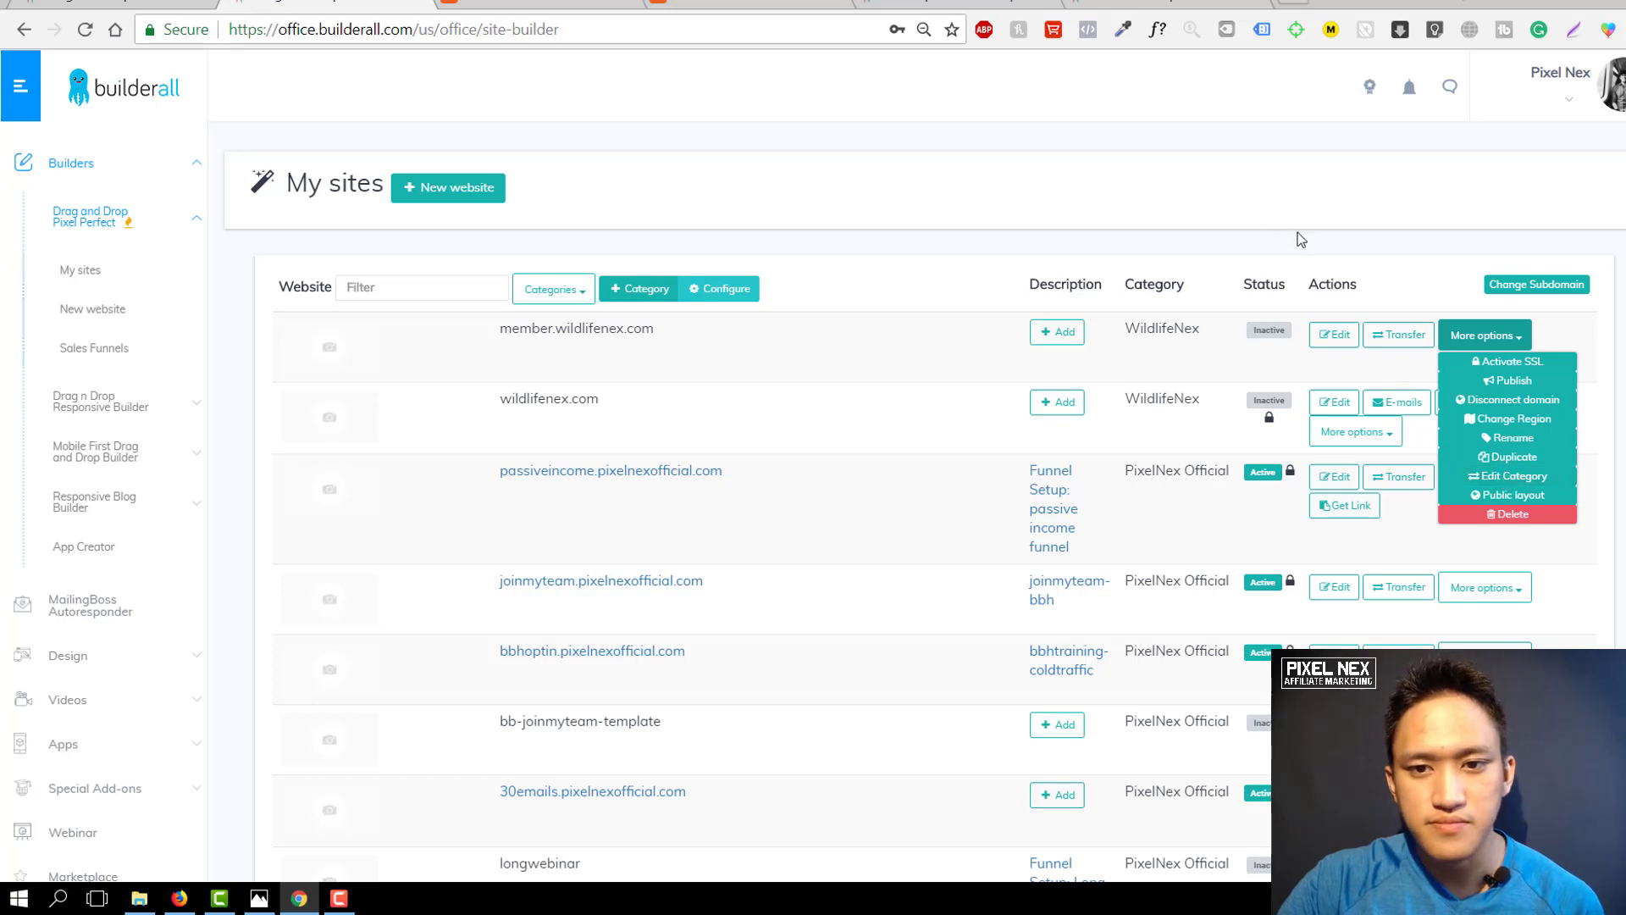
{"action": "left_click", "coordinate": [1332, 370]}
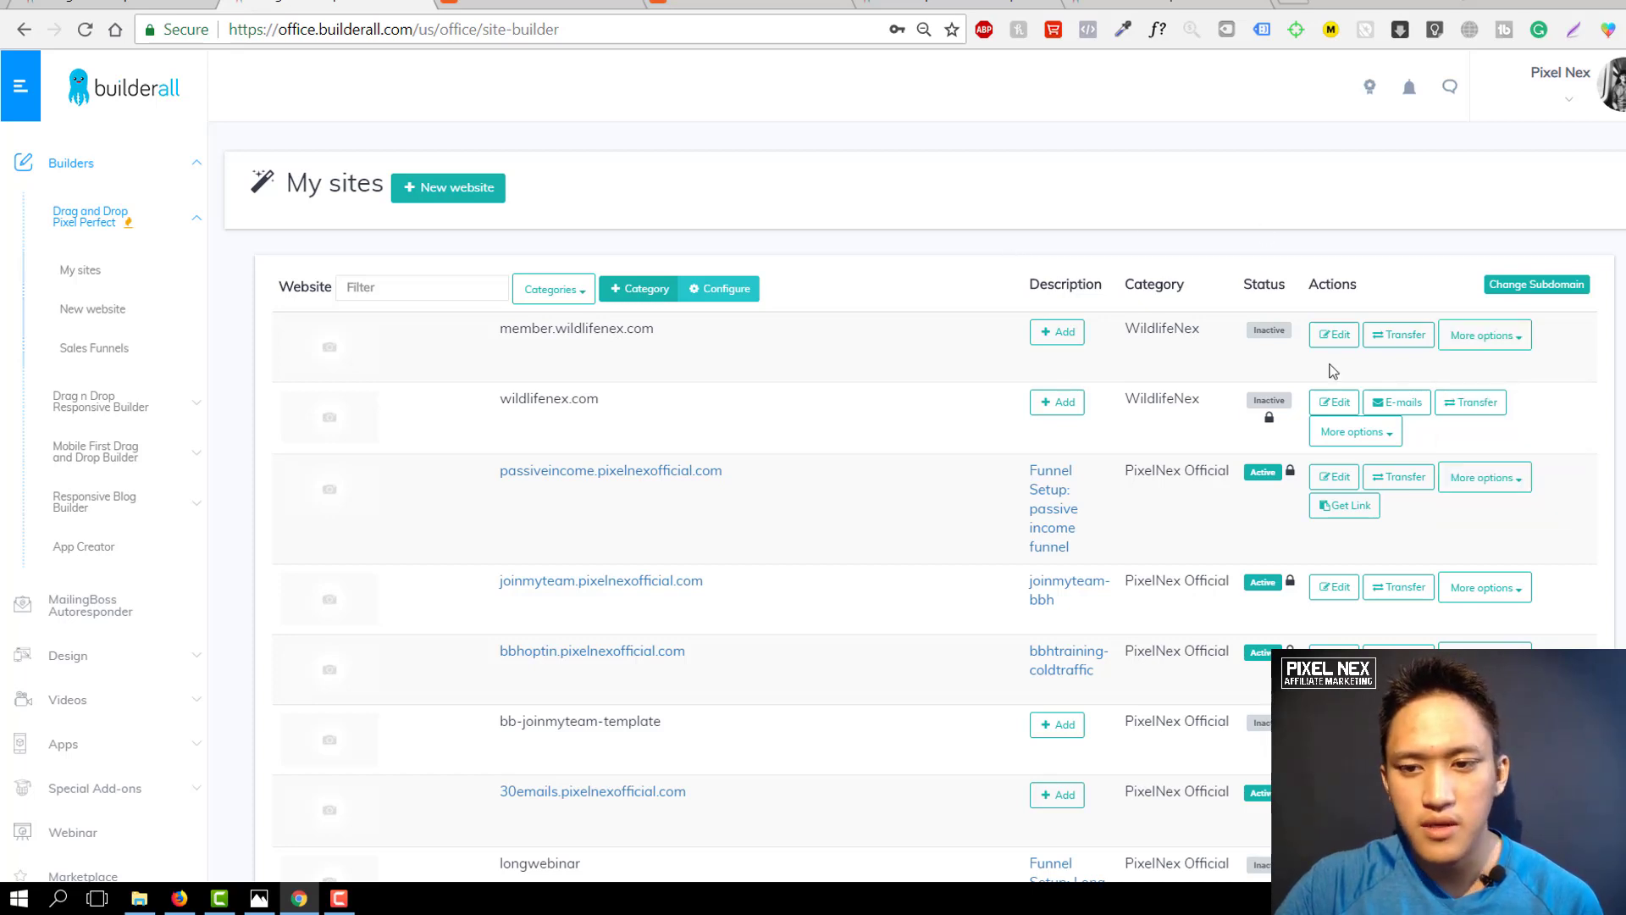
Open the wildlifenex.com site in the page editor and look through its layout, text and element panels.
{"action": "left_click", "coordinate": [1333, 403]}
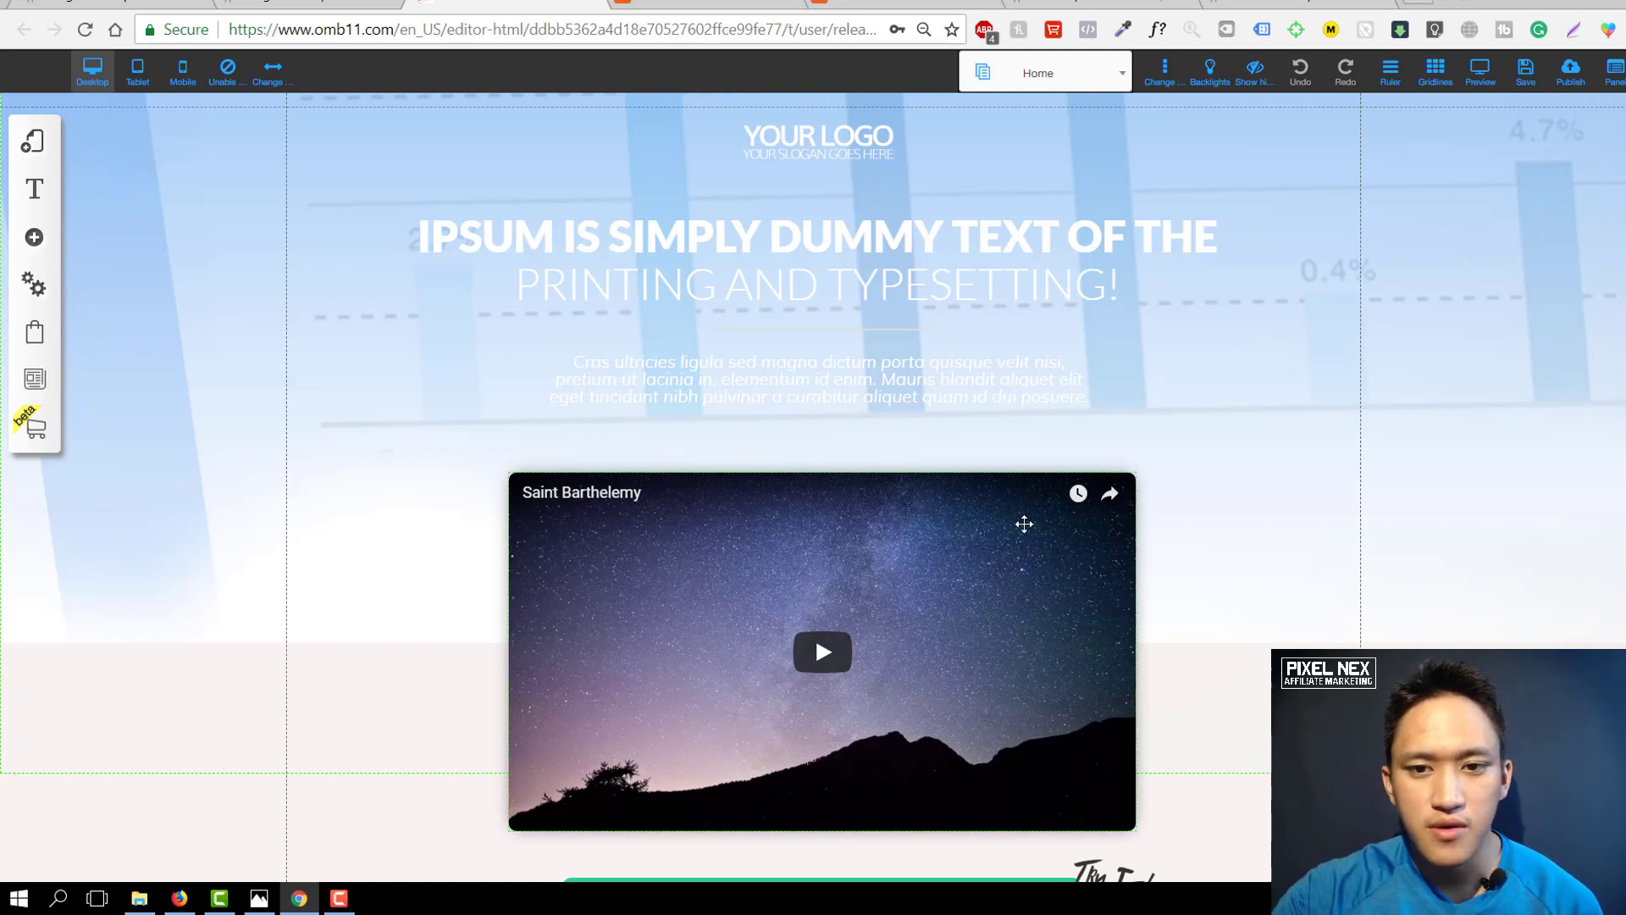
{"action": "left_click", "coordinate": [38, 157]}
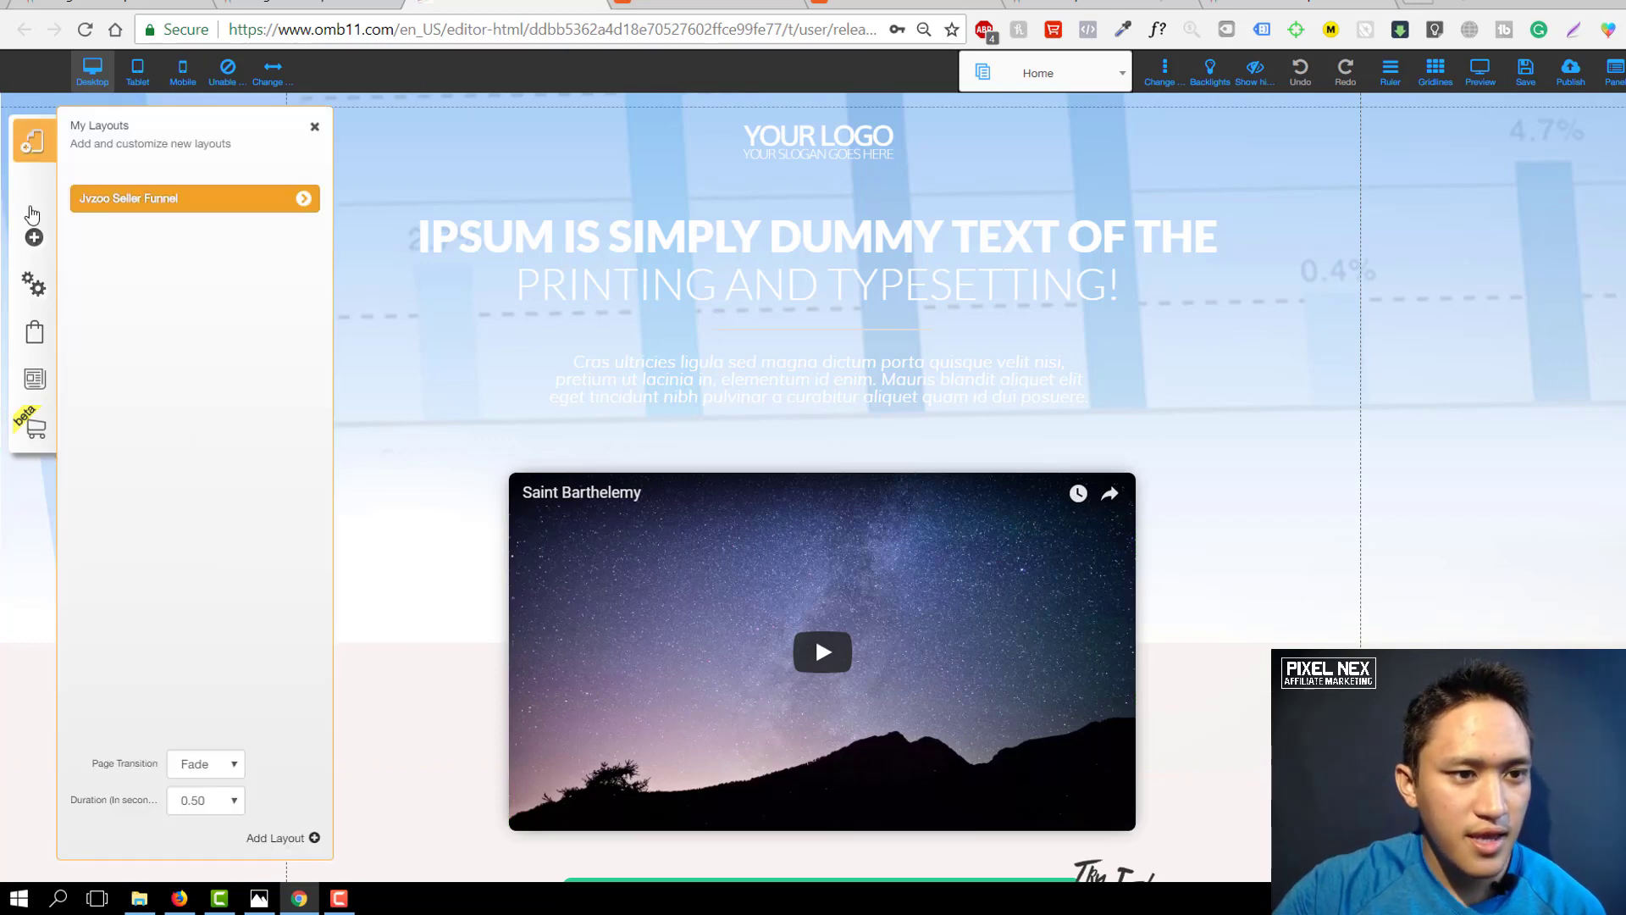
{"action": "left_click", "coordinate": [34, 188]}
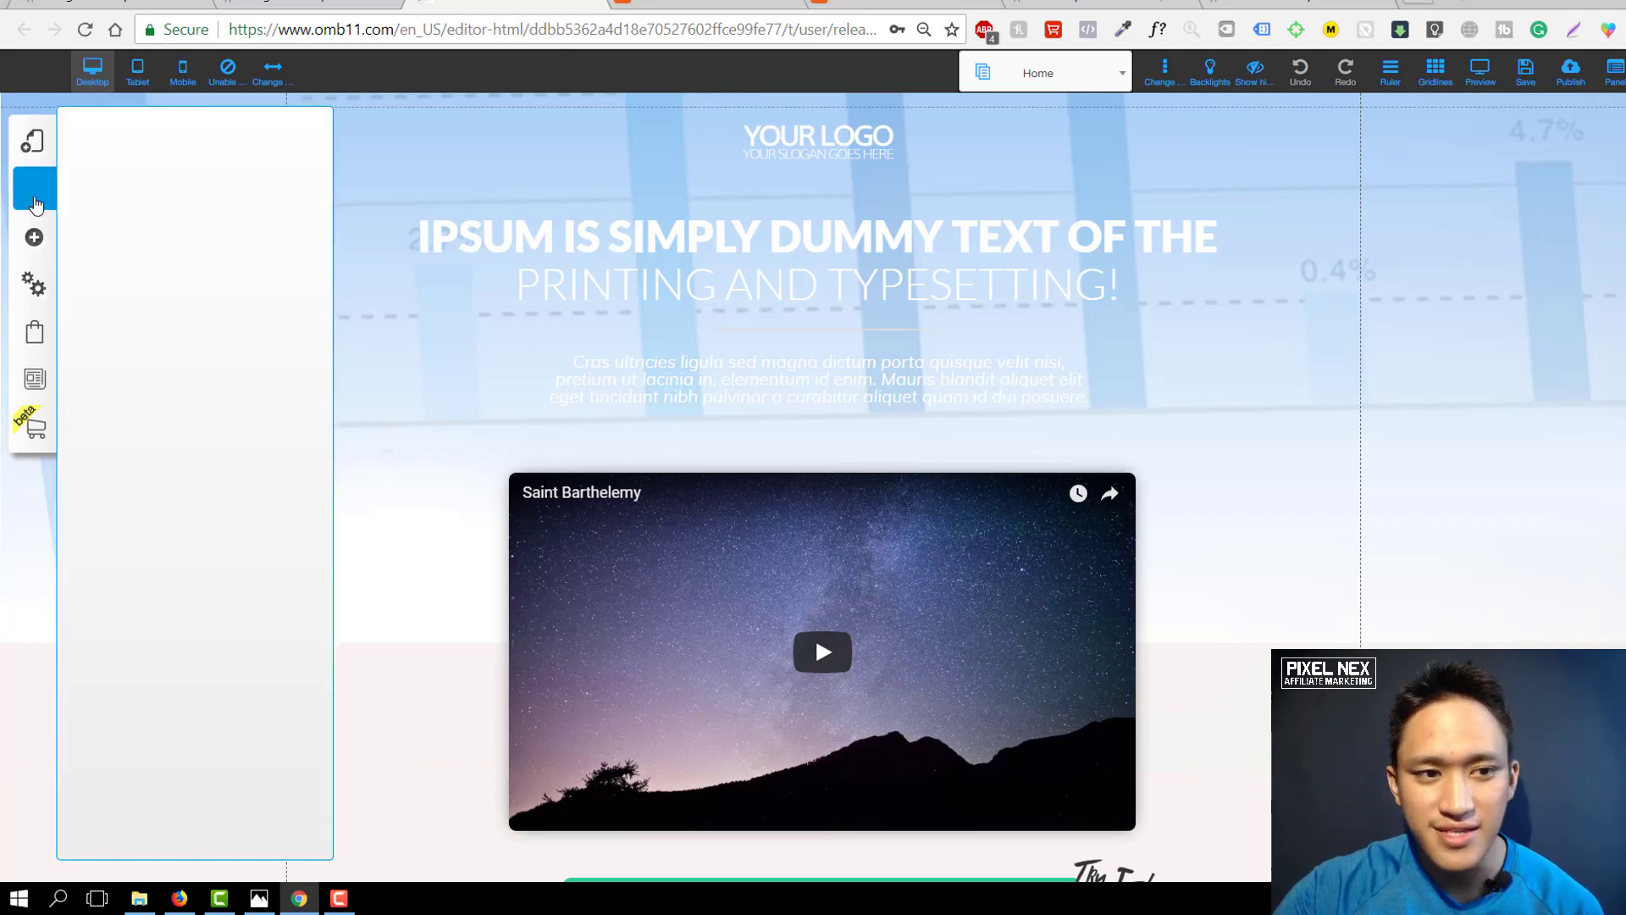
{"action": "left_click", "coordinate": [35, 240]}
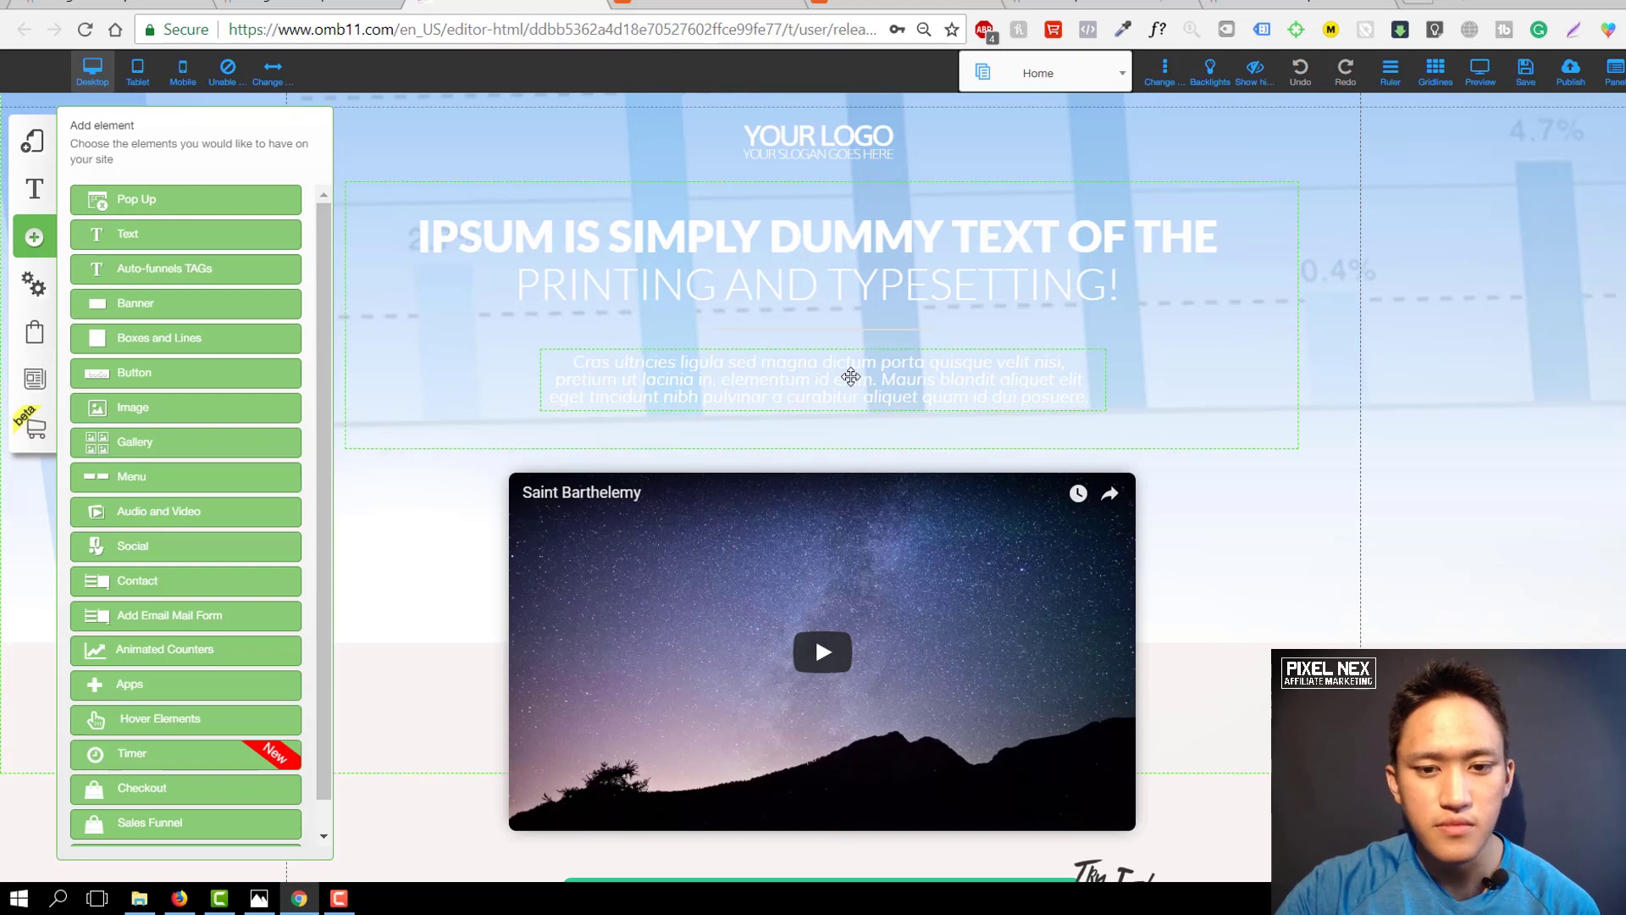
Look over the Home page's video and promotion button, and switch the editor to the mobile view.
{"action": "scroll", "coordinate": [846, 273], "scroll_direction": "down", "scroll_amount": 3}
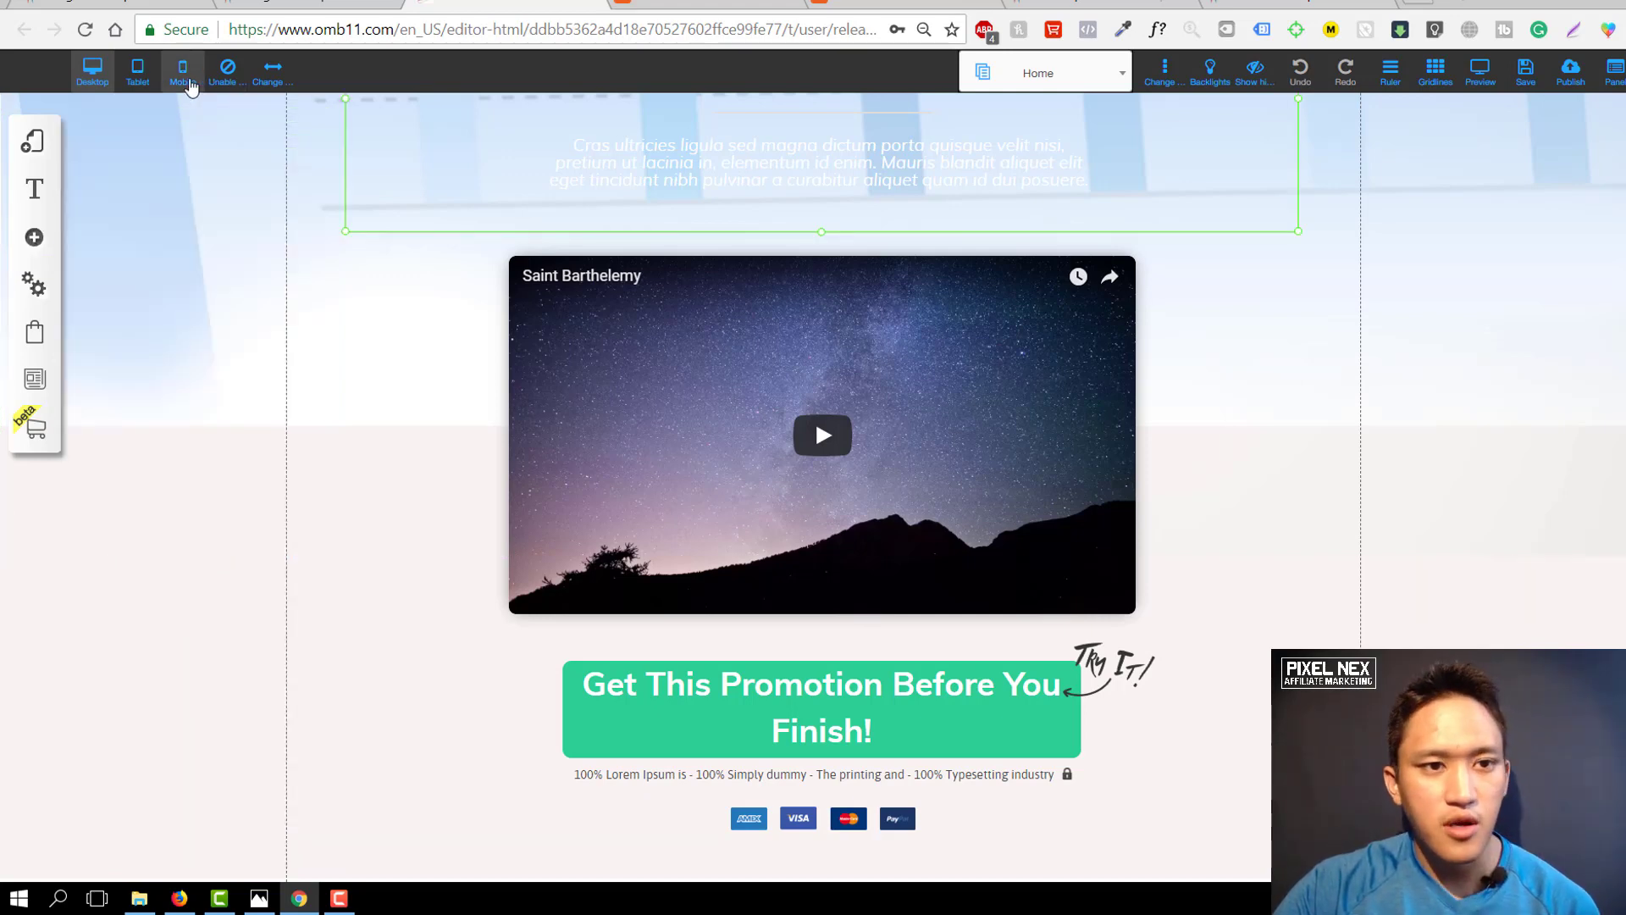
{"action": "left_click", "coordinate": [183, 71]}
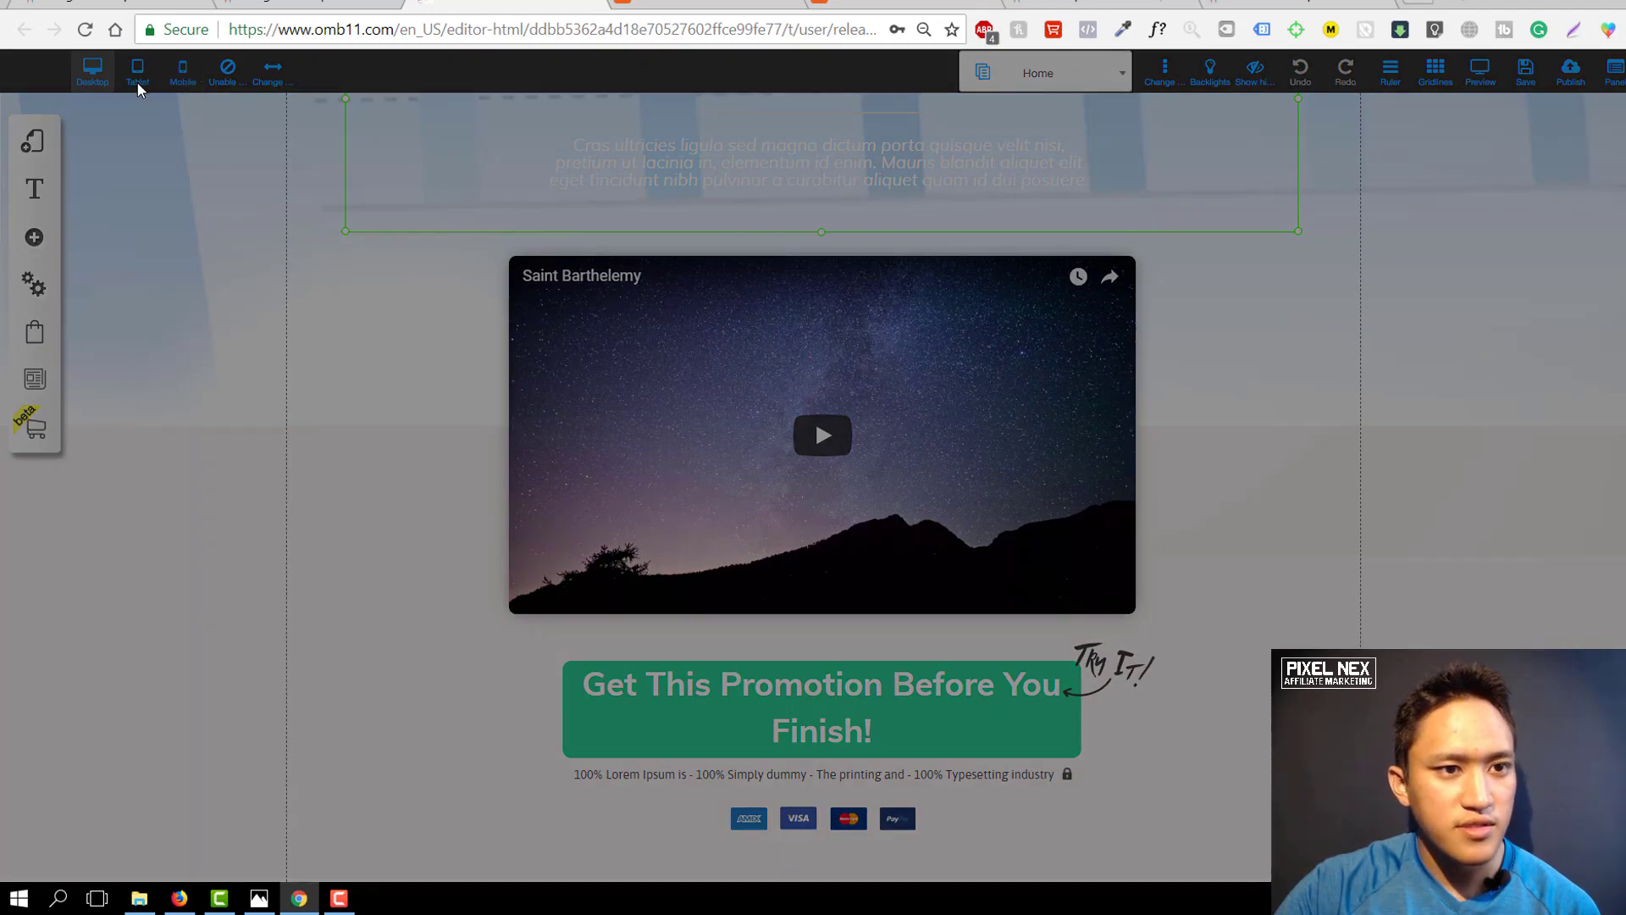